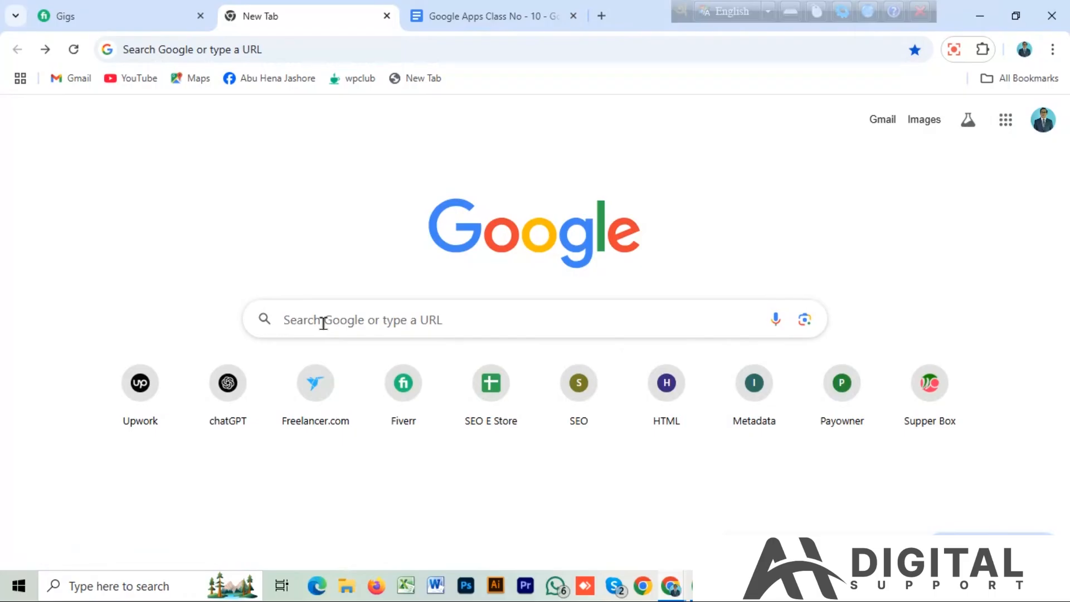
Open Google Forms from the list of Google apps.
{"action": "left_click", "coordinate": [1005, 123]}
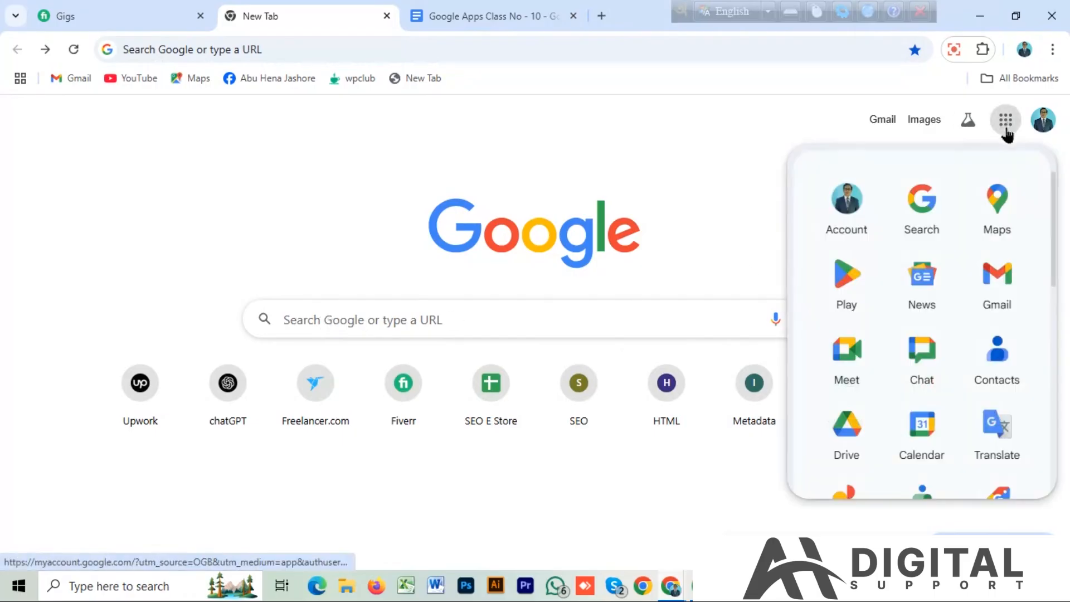
{"action": "scroll", "coordinate": [986, 368], "scroll_direction": "down", "scroll_amount": 10}
{"action": "scroll", "coordinate": [983, 383], "scroll_direction": "up", "scroll_amount": 3}
{"action": "scroll", "coordinate": [984, 386], "scroll_direction": "down", "scroll_amount": 3}
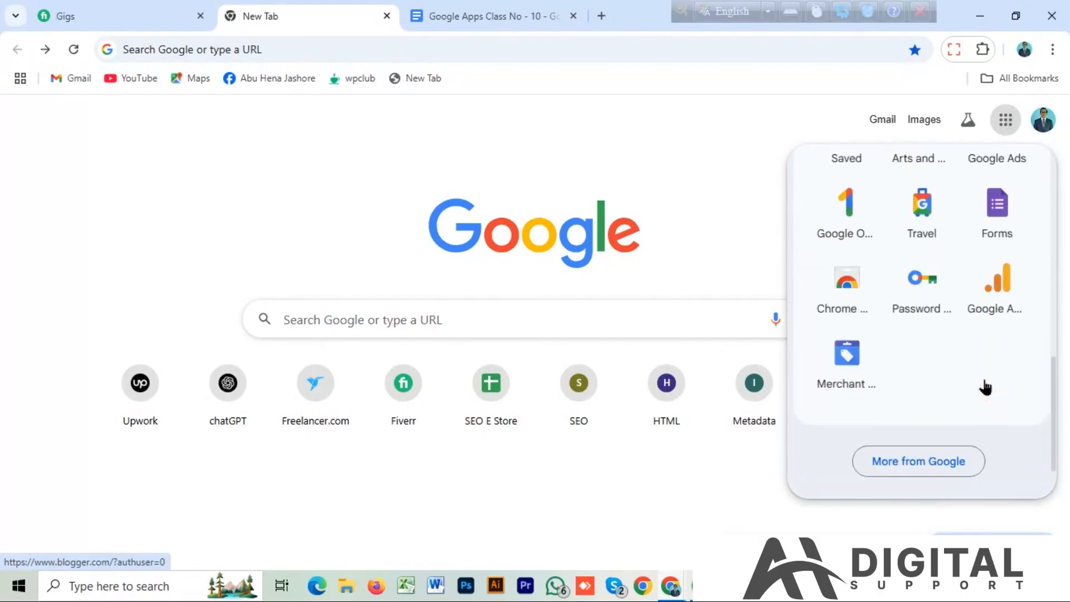
{"action": "left_click", "coordinate": [997, 215]}
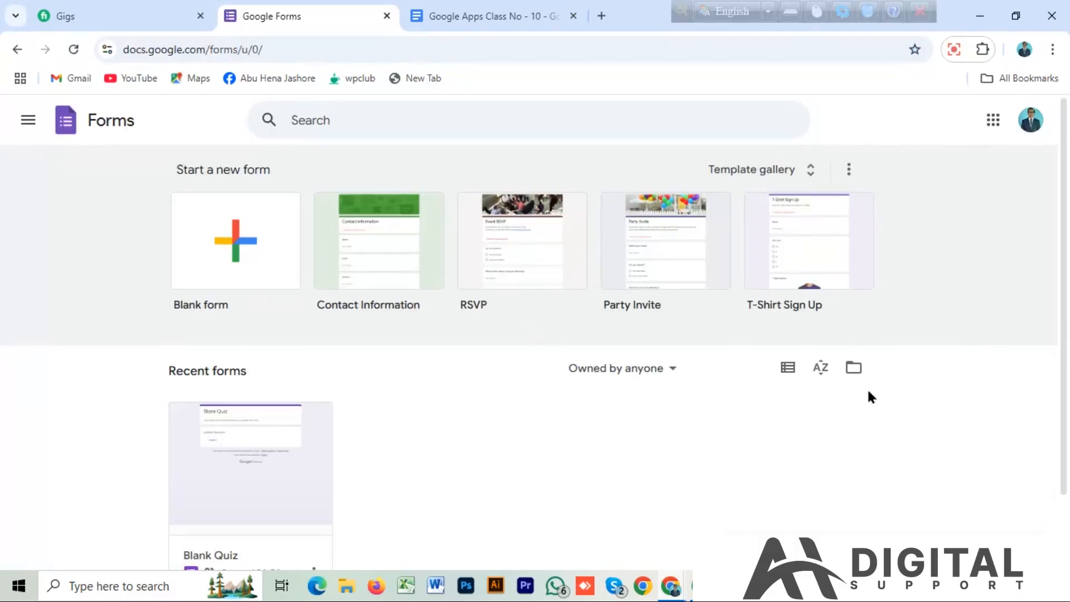
Create a new blank form and dismiss the notice about styling text.
{"action": "left_click", "coordinate": [244, 246]}
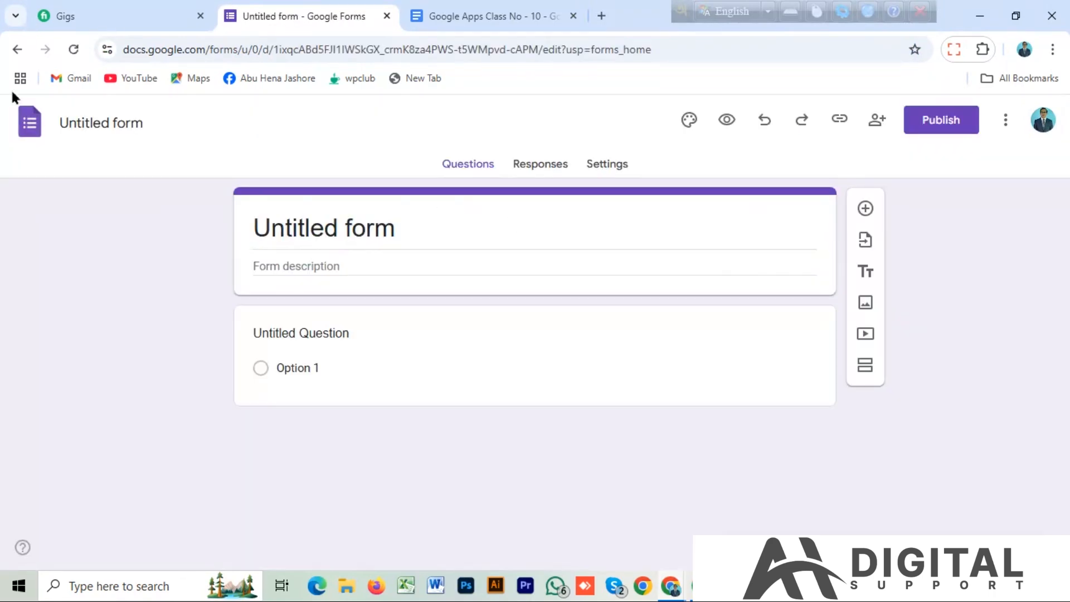
{"action": "left_click", "coordinate": [17, 49]}
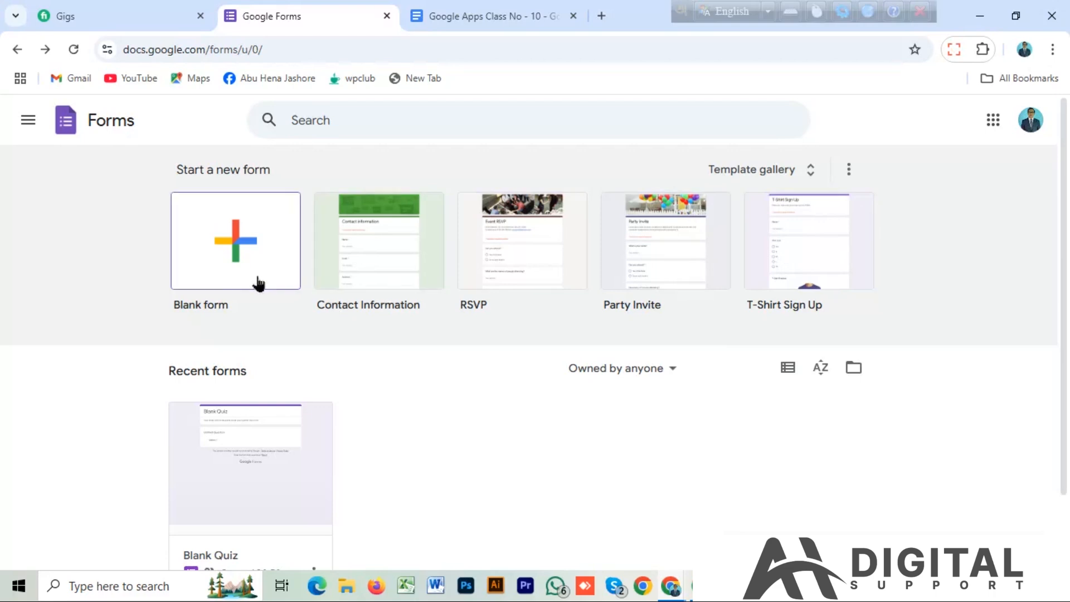
{"action": "left_click", "coordinate": [232, 254]}
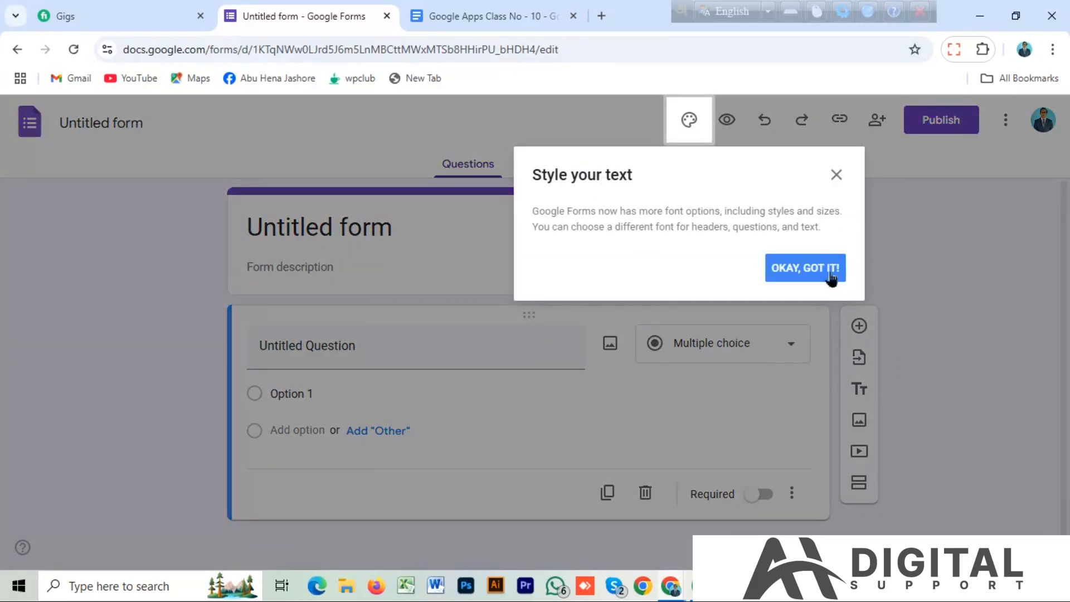
{"action": "left_click", "coordinate": [836, 175]}
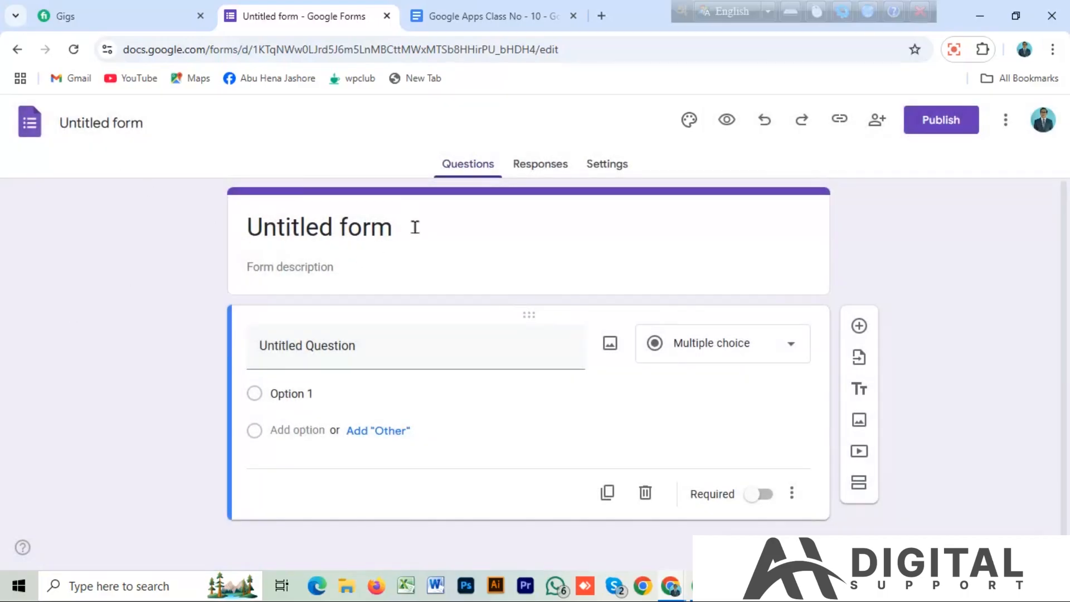
Replace the form title with the heading অনার্স ৪র্থ বর্ষ copied from the Google Apps Class No - 10 document.
{"action": "left_click", "coordinate": [379, 227]}
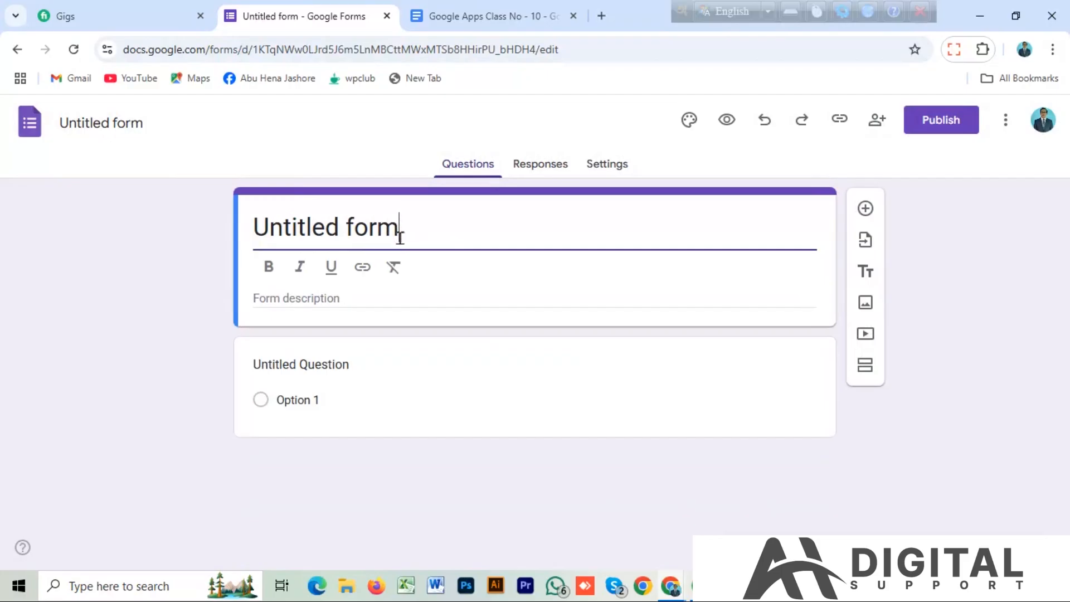
{"action": "left_click", "coordinate": [724, 12]}
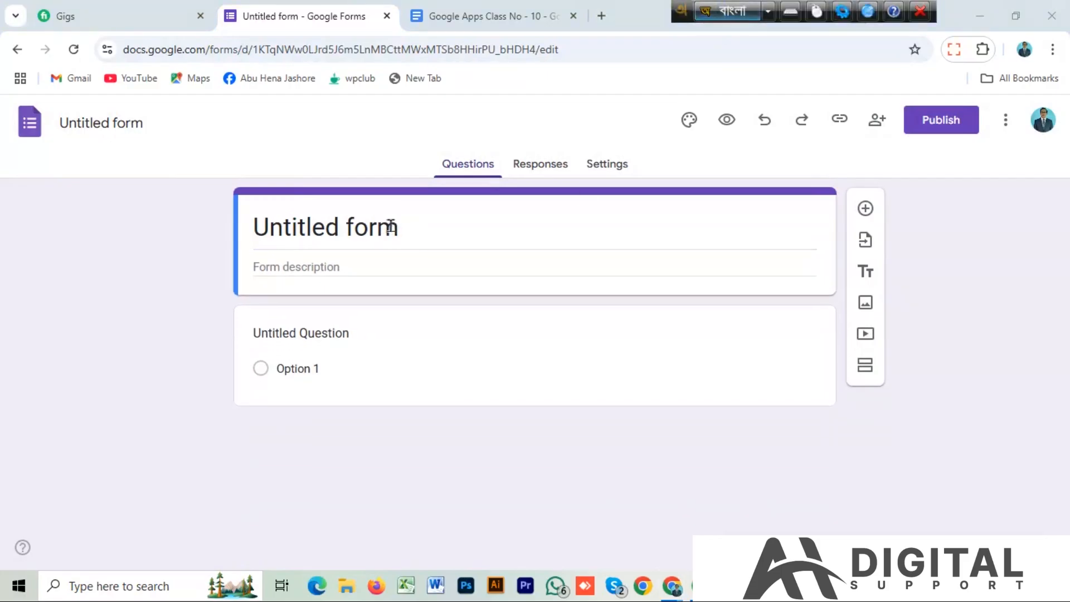
{"action": "left_click", "coordinate": [400, 227]}
{"action": "left_click_drag", "start_coordinate": [400, 227], "coordinate": [226, 230]}
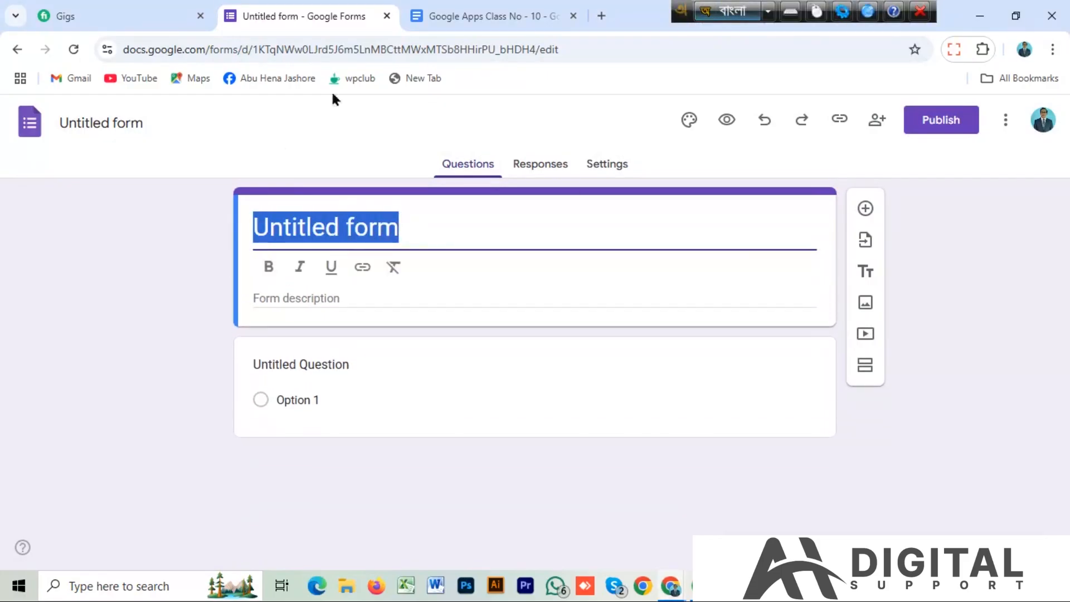
{"action": "left_click", "coordinate": [483, 14]}
{"action": "left_click_drag", "start_coordinate": [428, 268], "coordinate": [240, 270]}
{"action": "key", "text": "ctrl+c"}
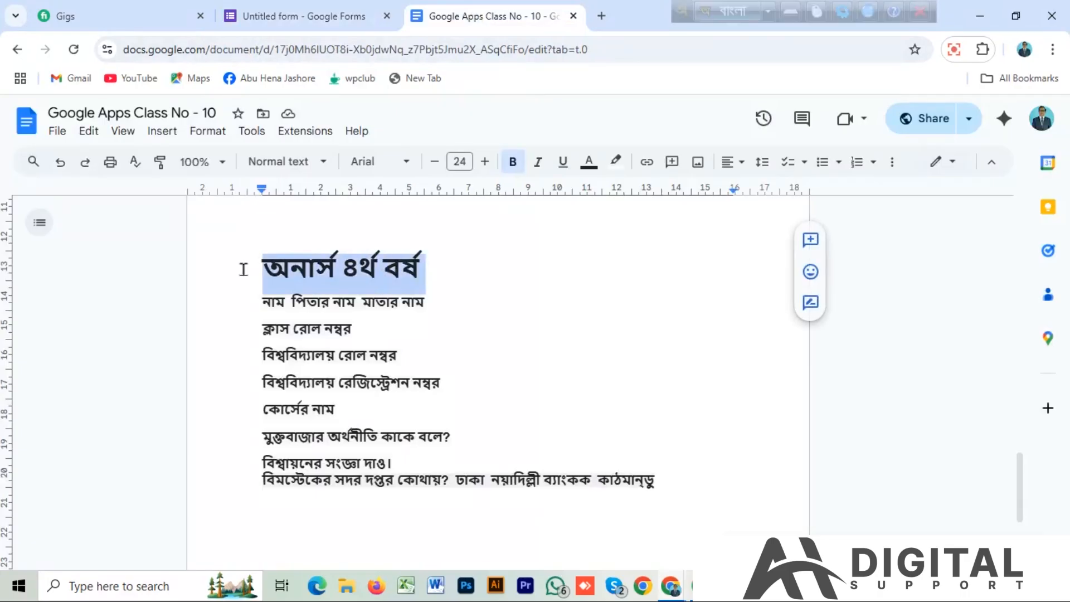
{"action": "left_click", "coordinate": [300, 15]}
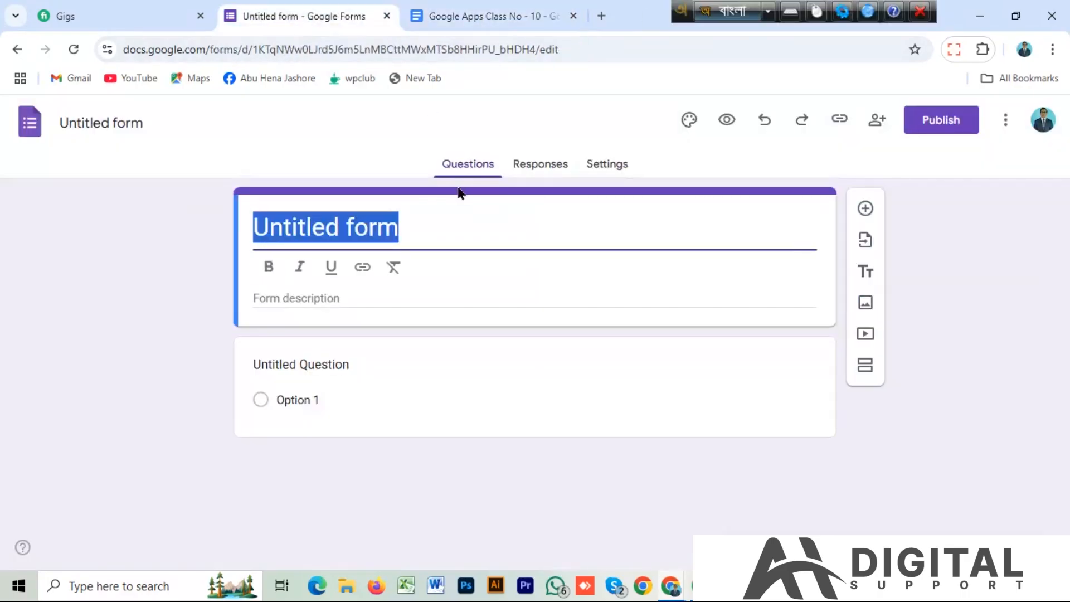
{"action": "key", "text": "ctrl+v"}
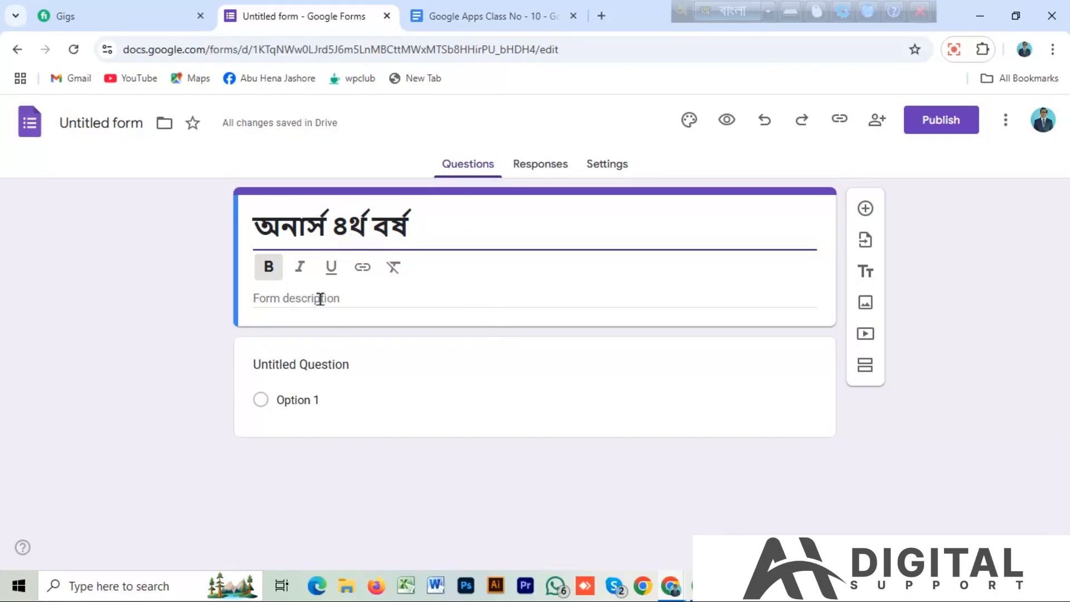
Enter রাষ্ট্রবিজ্ঞান বিভাগ as the form description using Bangla input.
{"action": "left_click", "coordinate": [338, 299]}
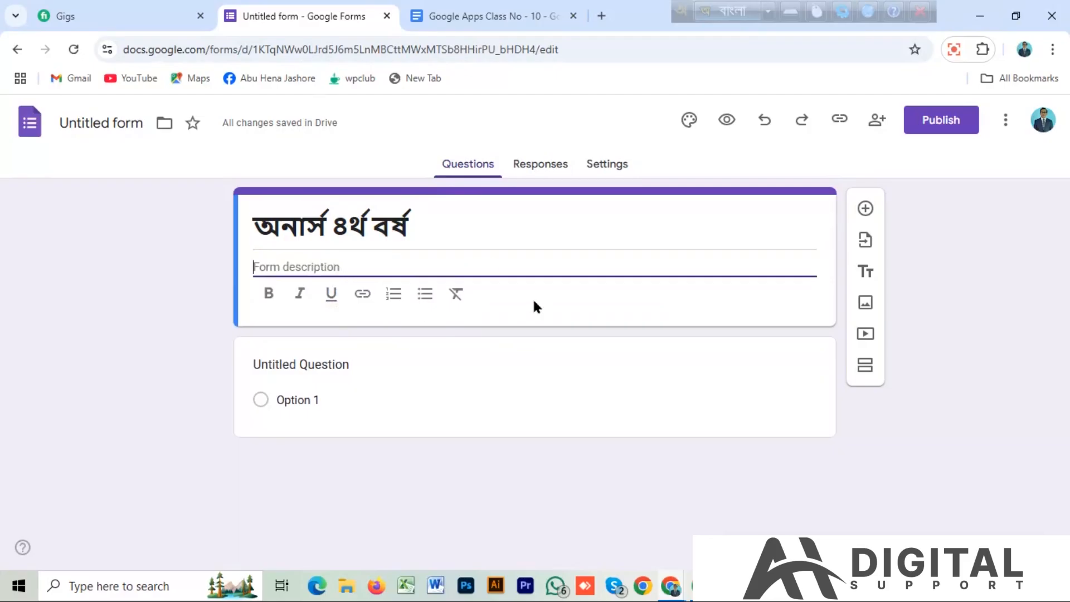
{"action": "type", "text": "RaS"}
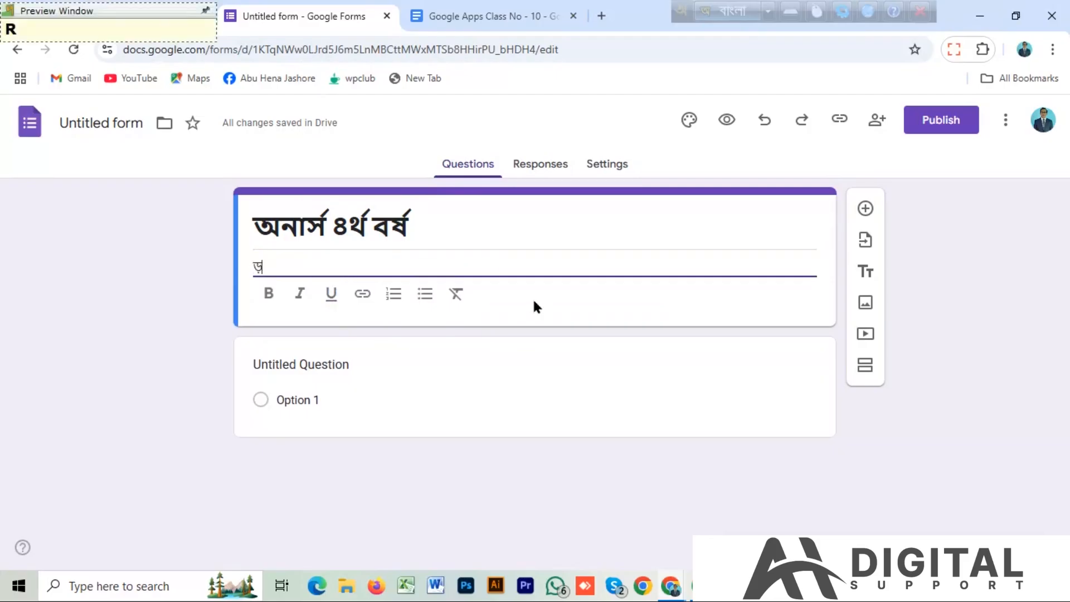
{"action": "type", "text": "H"}
{"action": "key", "text": "BackSpace"}
{"action": "key", "text": "BackSpace"}
{"action": "key", "text": "BackSpace"}
{"action": "key", "text": "BackSpace"}
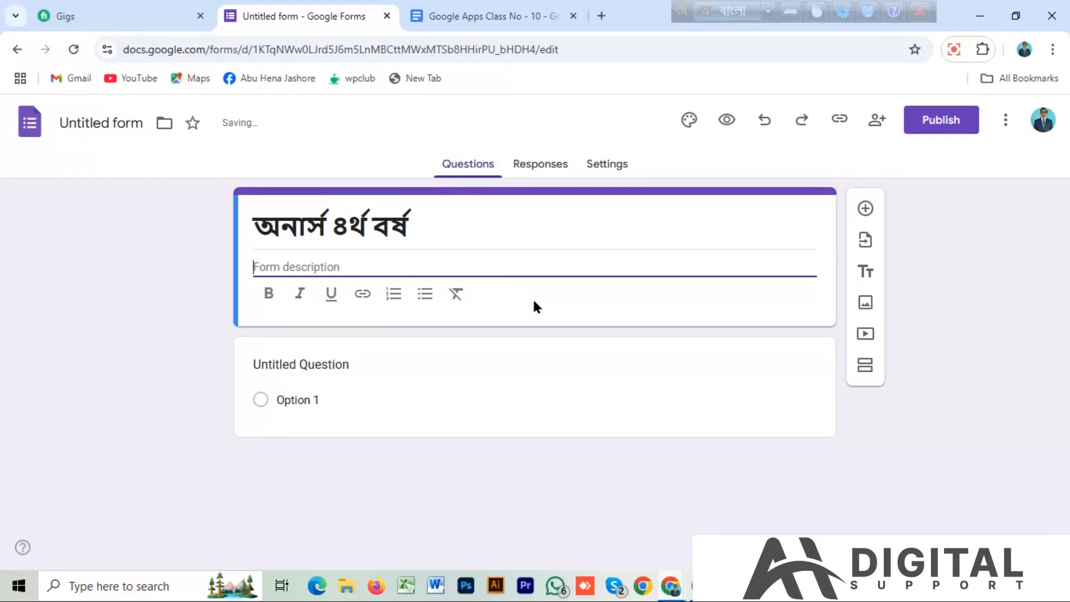
{"action": "type", "text": "raS"}
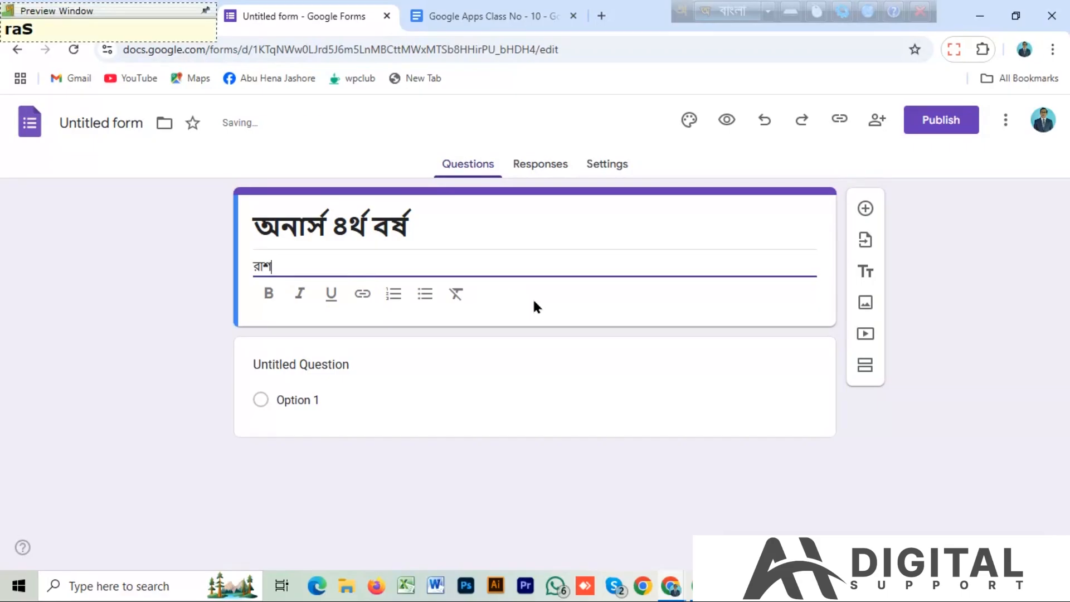
{"action": "type", "text": "HTrobi"}
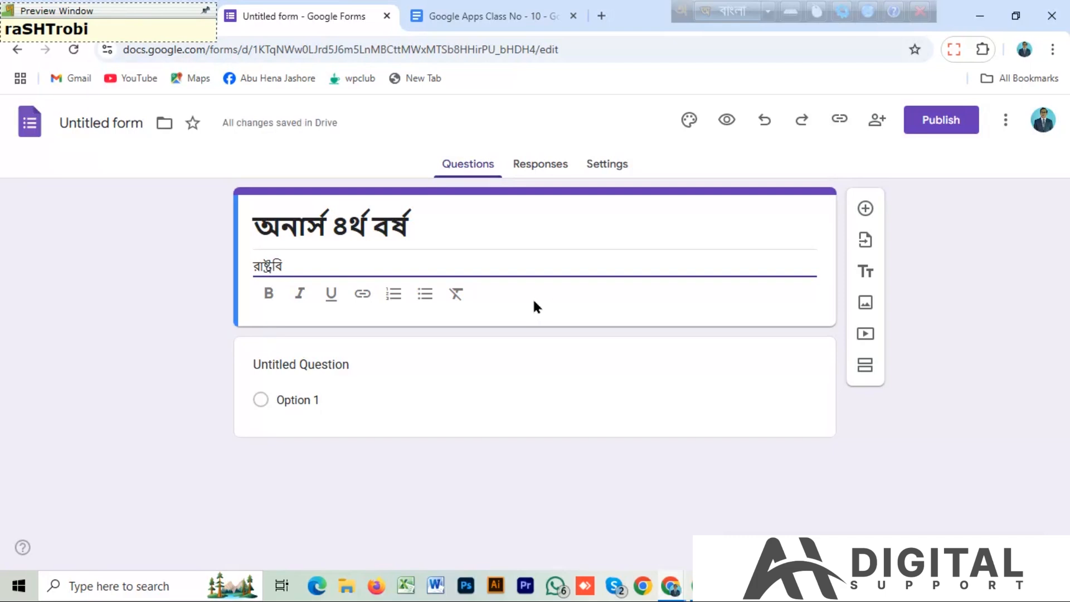
{"action": "type", "text": "jNGan"}
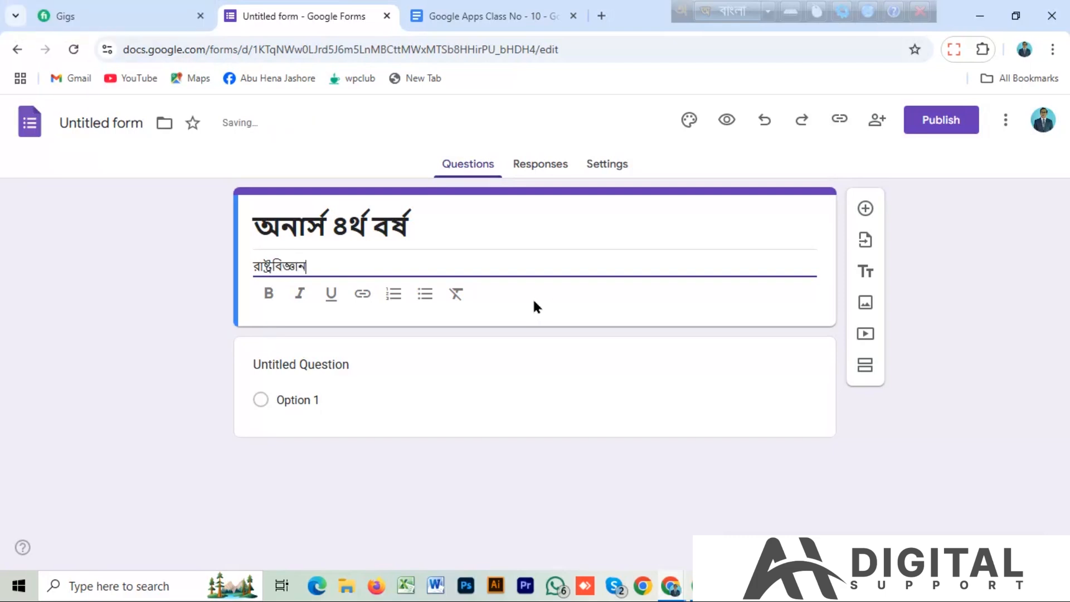
{"action": "type", "text": " hi"}
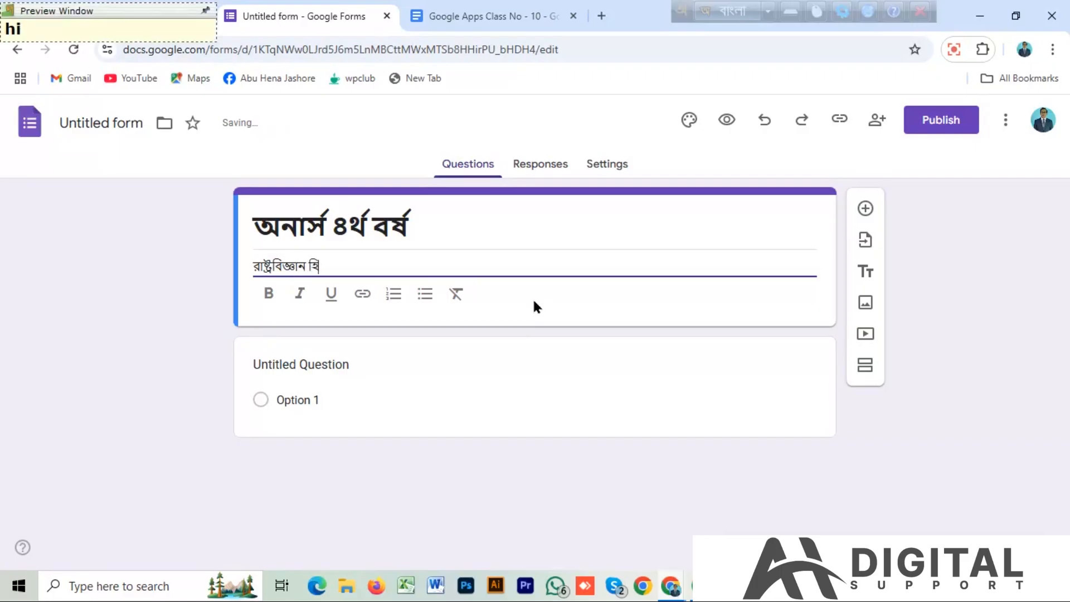
{"action": "key", "text": "BackSpace"}
{"action": "key", "text": "BackSpace"}
{"action": "key", "text": "BackSpace"}
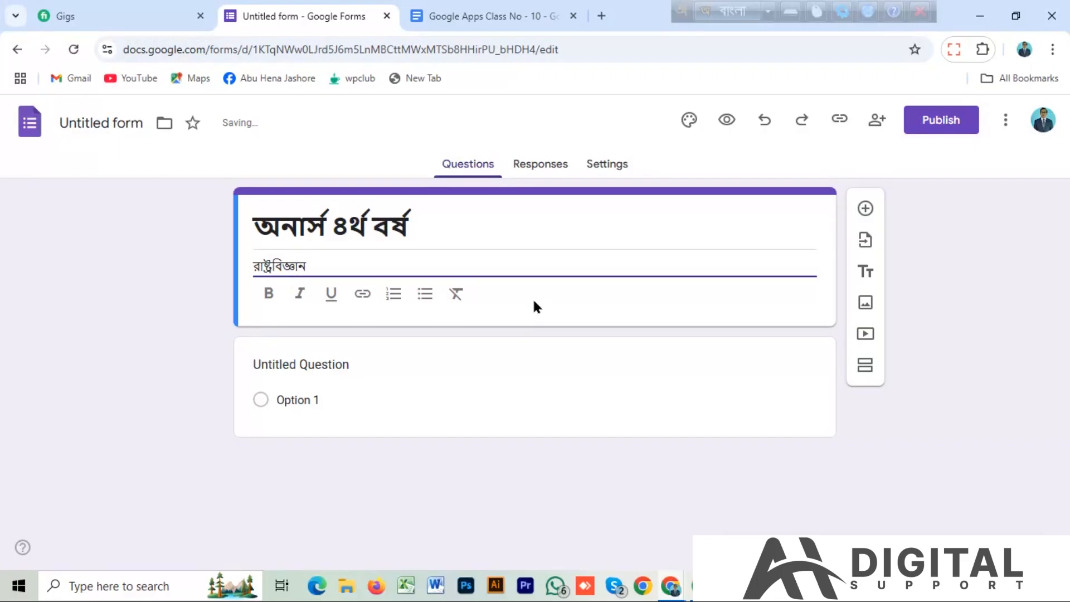
{"action": "type", "text": "bi"}
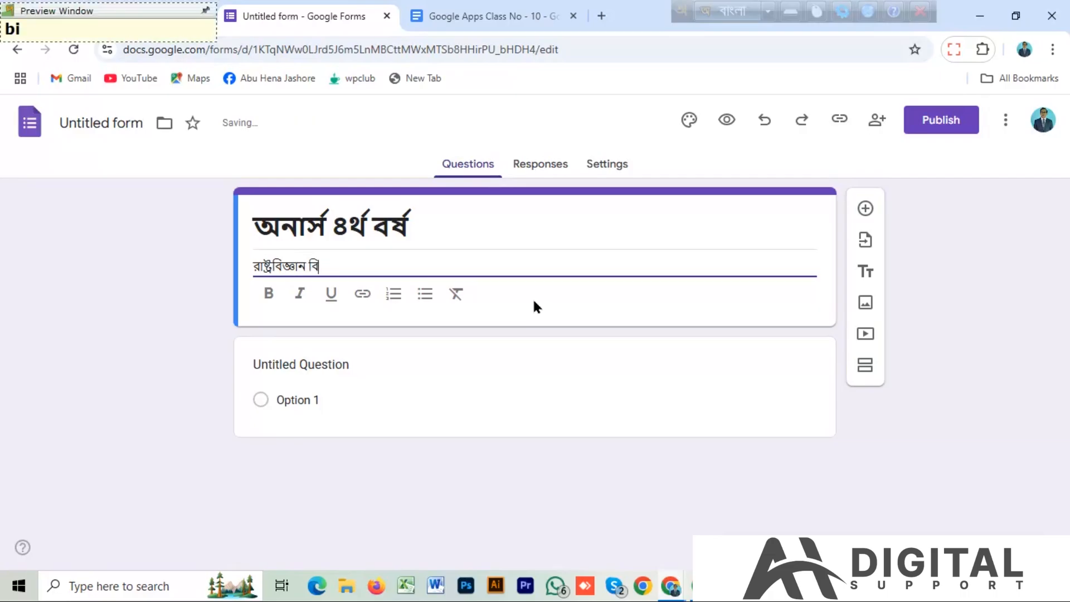
{"action": "type", "text": "vag"}
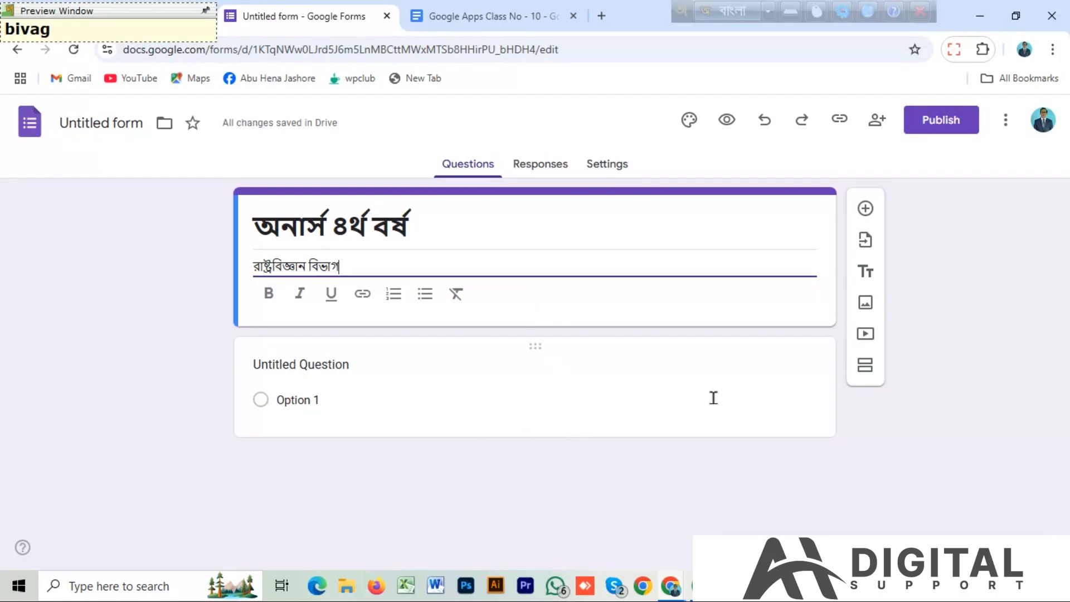
{"action": "left_click", "coordinate": [711, 399]}
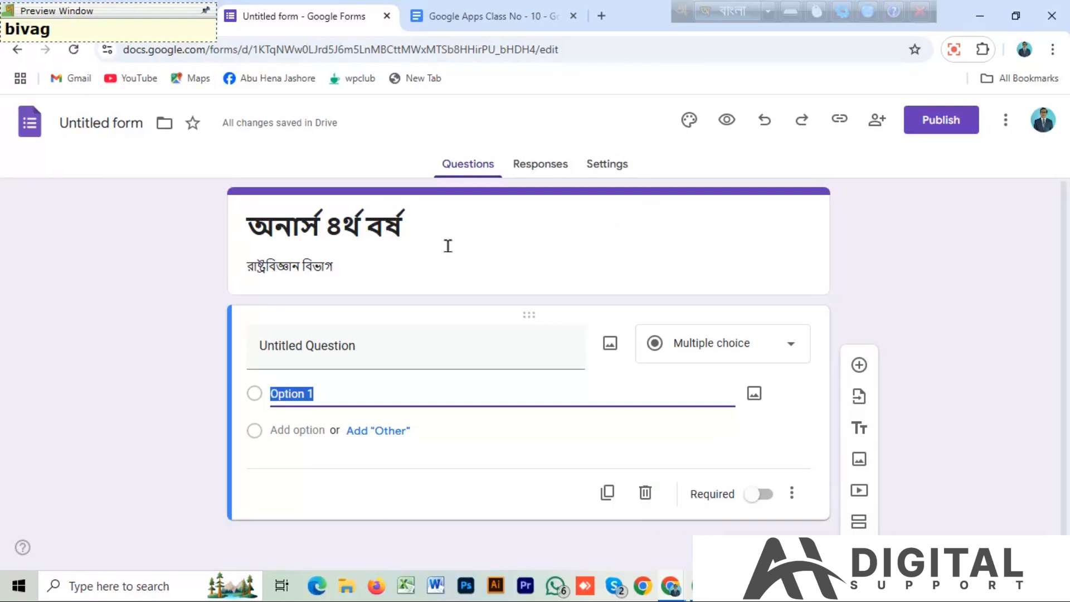
Customise the form theme by uploading the image Untitled-1-Recovered from Downloads as the header, and close the theme settings.
{"action": "left_click", "coordinate": [690, 123]}
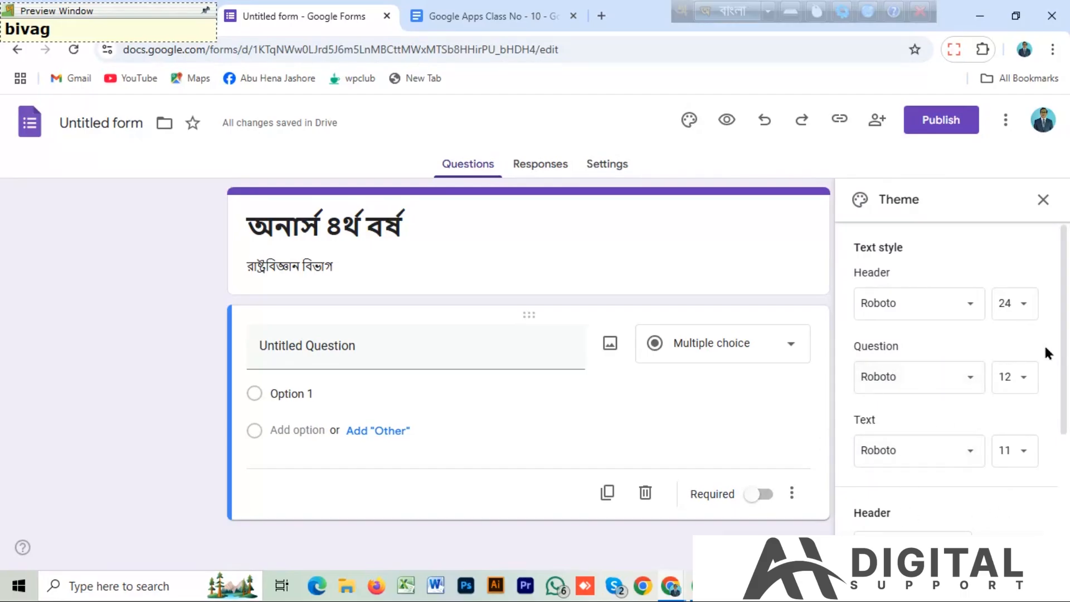
{"action": "left_click_drag", "start_coordinate": [1063, 310], "coordinate": [1058, 344]}
{"action": "scroll", "coordinate": [1056, 344], "scroll_direction": "down", "scroll_amount": 1}
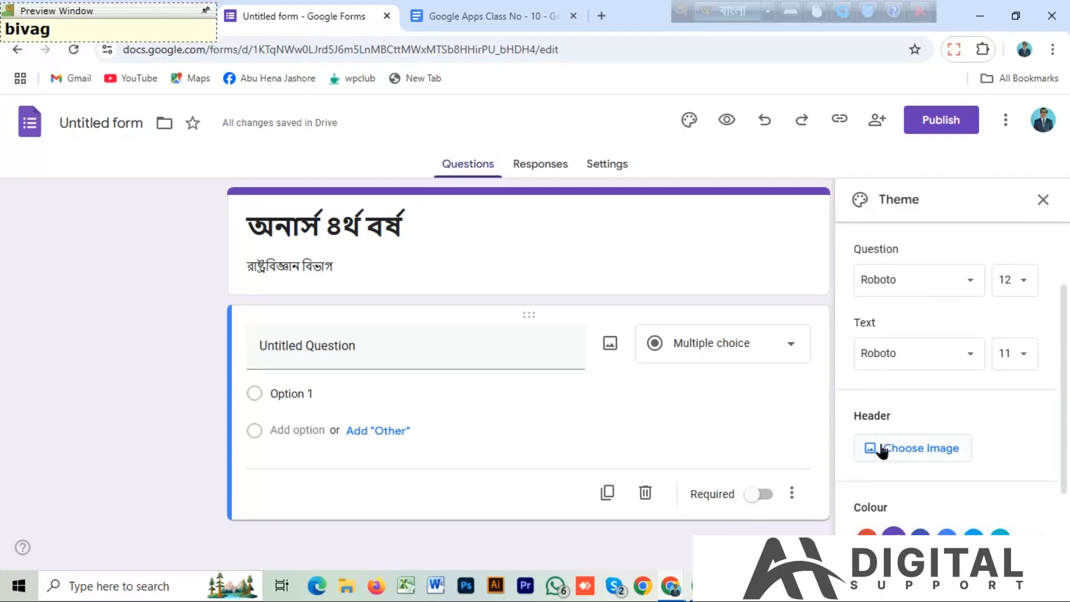
{"action": "left_click", "coordinate": [899, 452]}
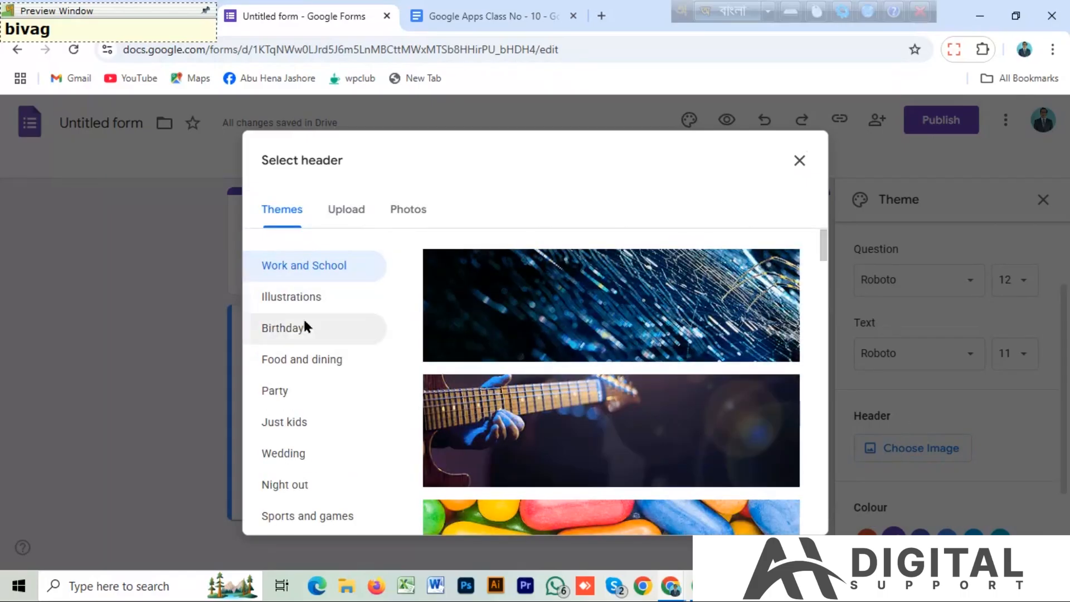
{"action": "left_click_drag", "start_coordinate": [819, 241], "coordinate": [807, 210]}
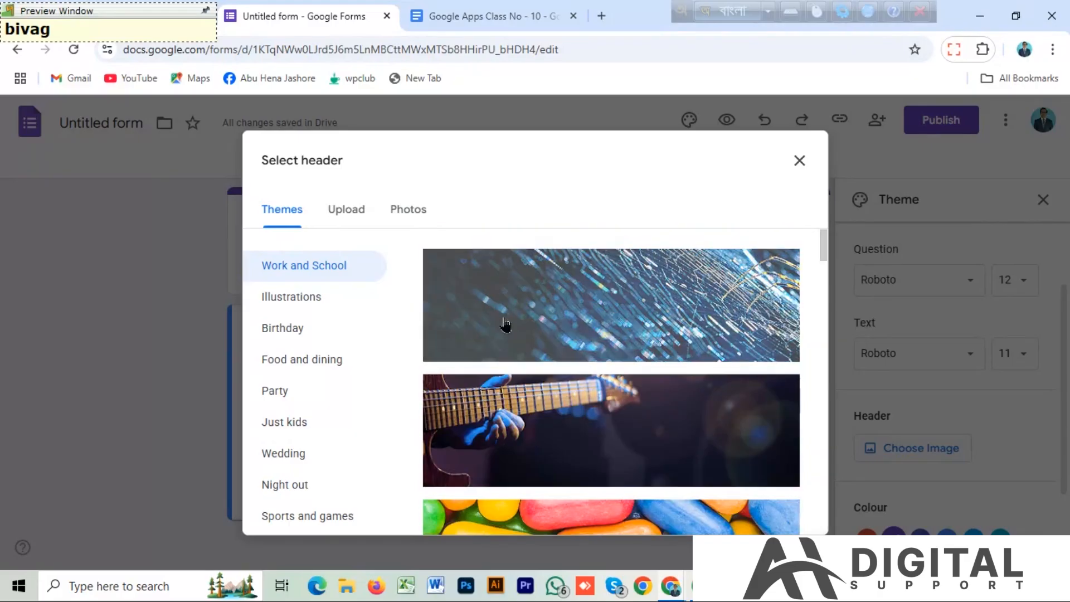
{"action": "left_click", "coordinate": [346, 211]}
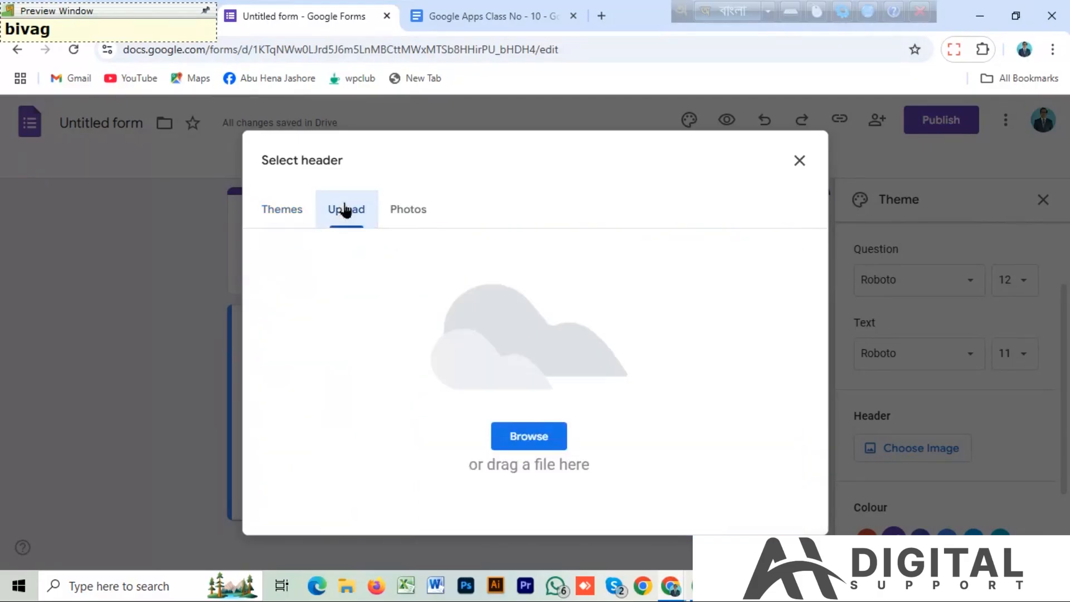
{"action": "left_click", "coordinate": [527, 440]}
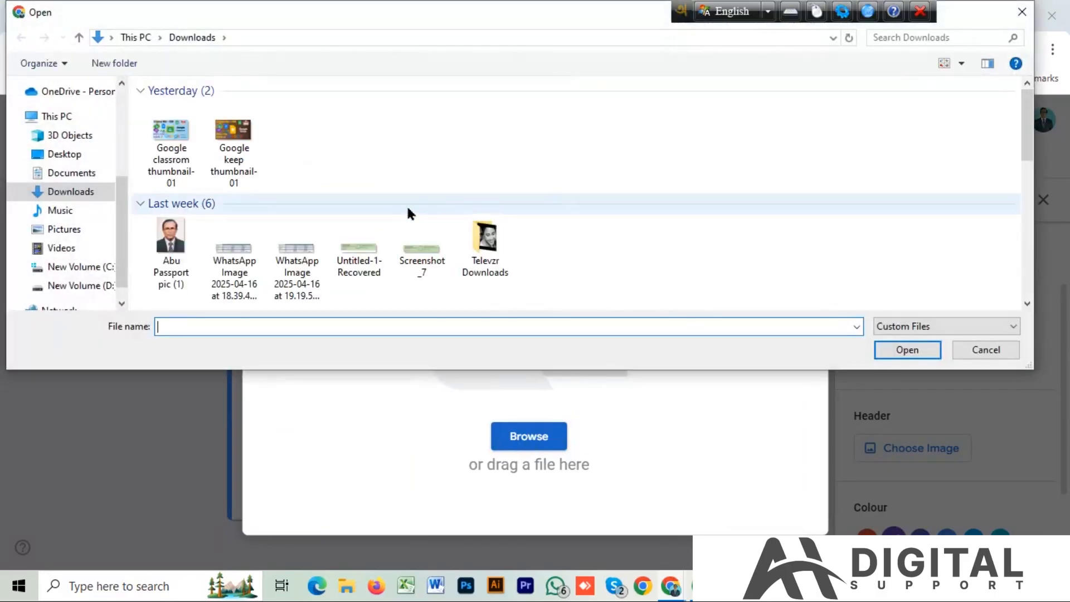
{"action": "left_click", "coordinate": [369, 270]}
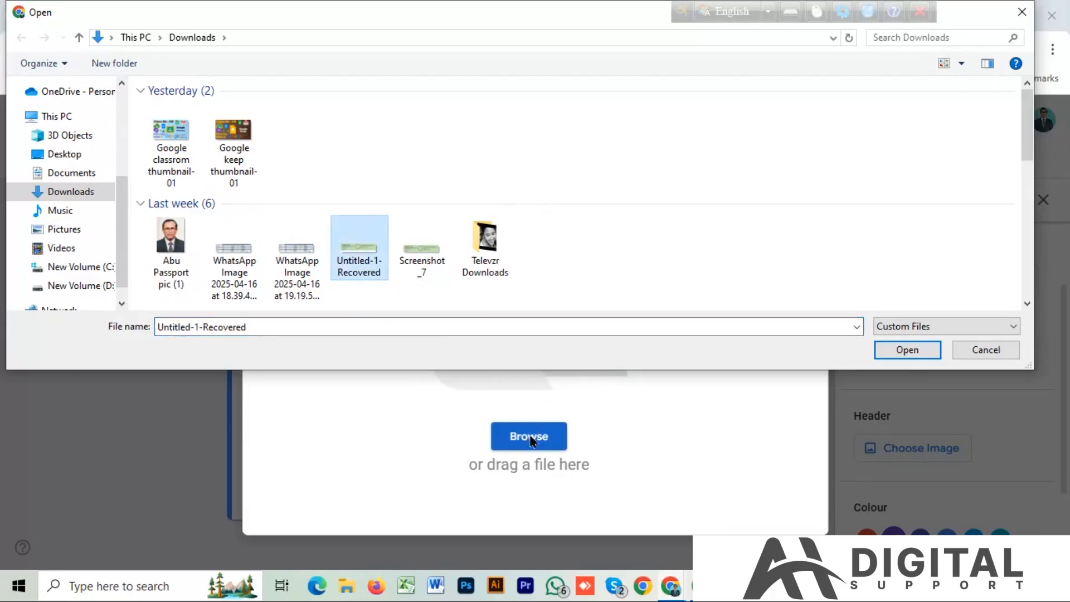
{"action": "left_click", "coordinate": [909, 351]}
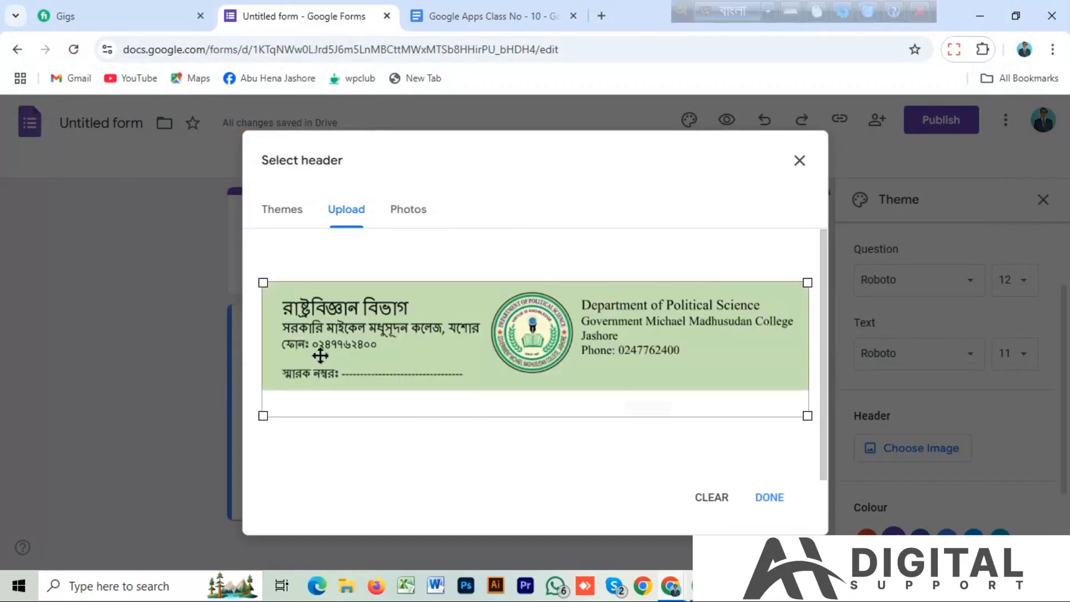
{"action": "left_click", "coordinate": [770, 498]}
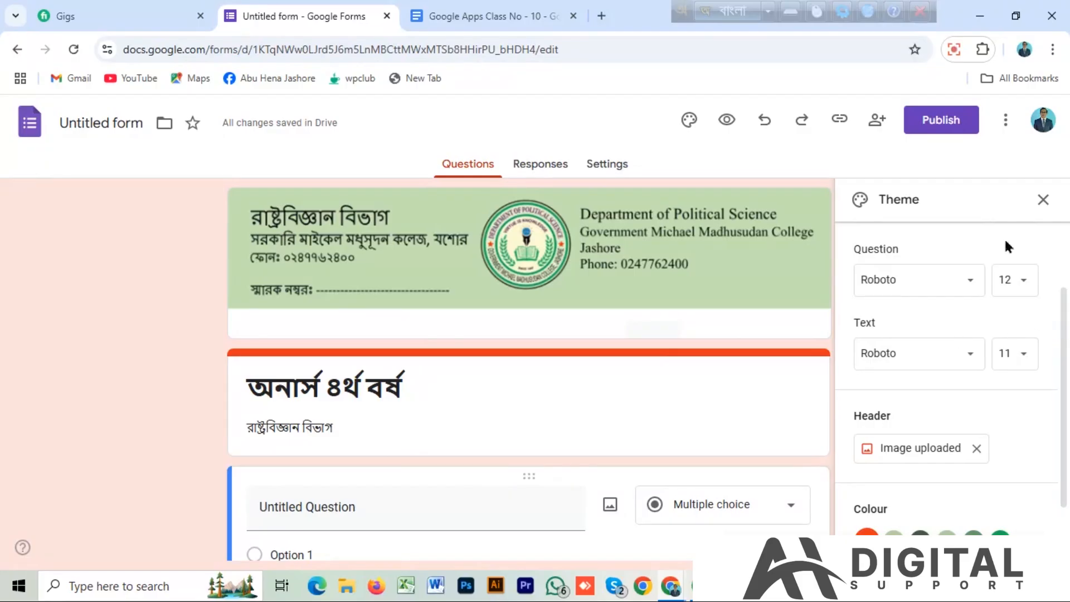
{"action": "left_click", "coordinate": [1043, 200]}
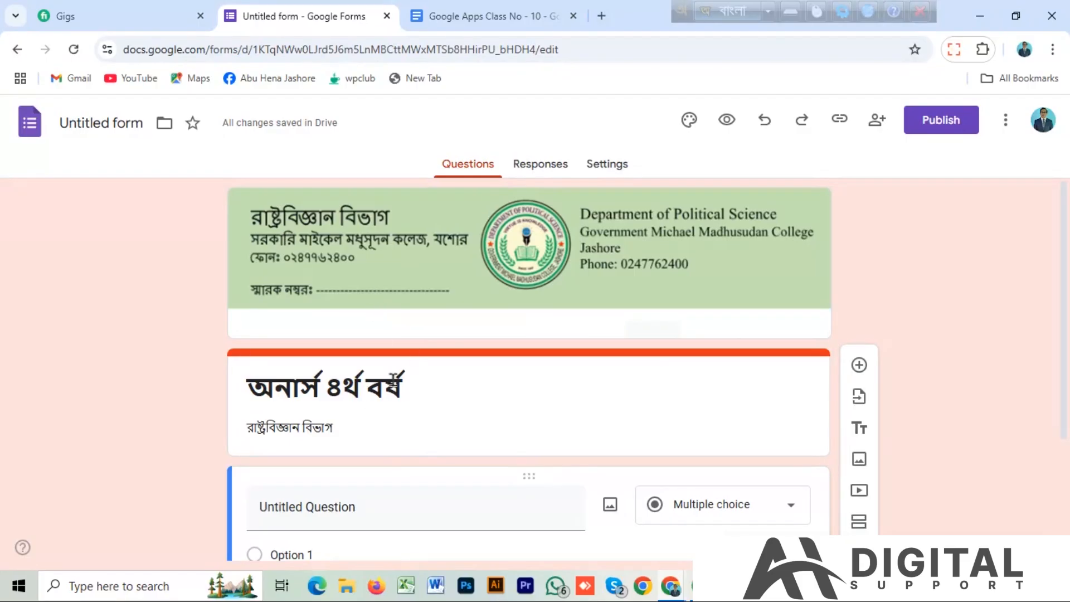
Name the form file অনার্স ৪র্থ বর্ষ, matching its title.
{"action": "left_click", "coordinate": [137, 123]}
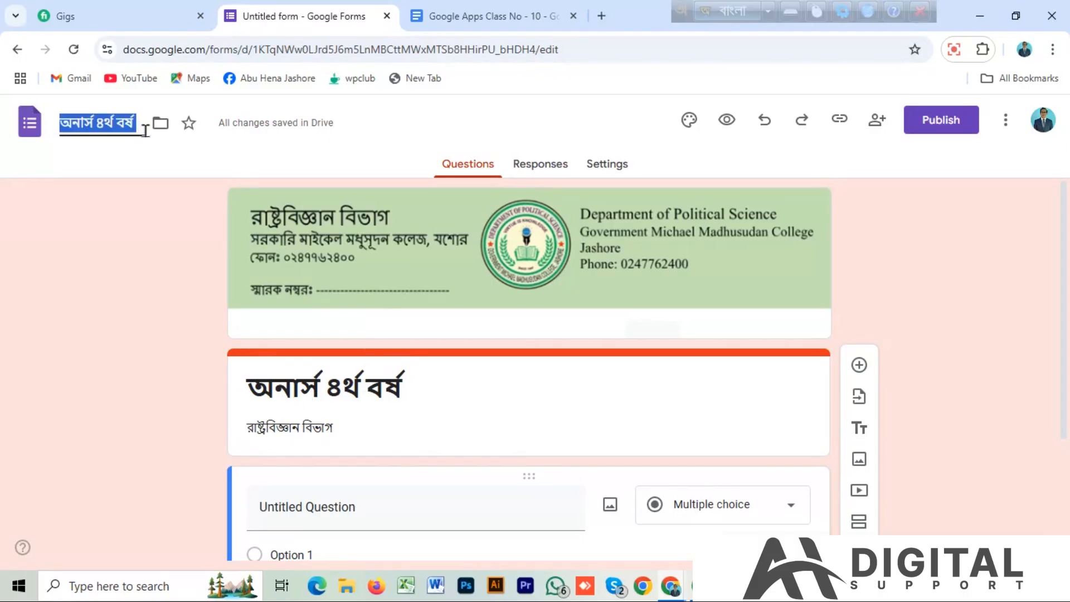
{"action": "left_click", "coordinate": [143, 134]}
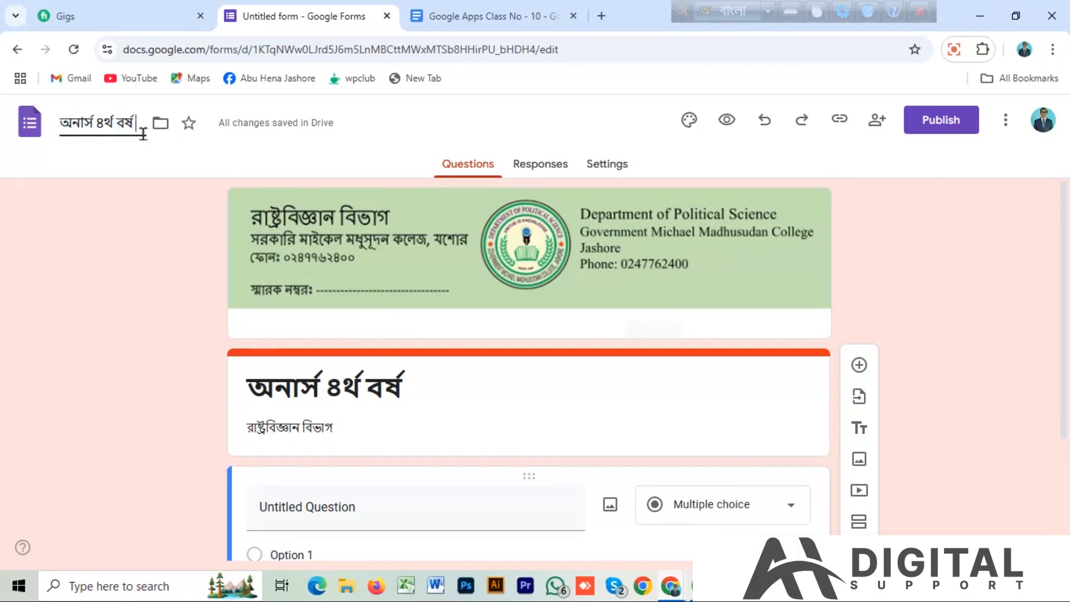
{"action": "triple_click", "coordinate": [432, 433]}
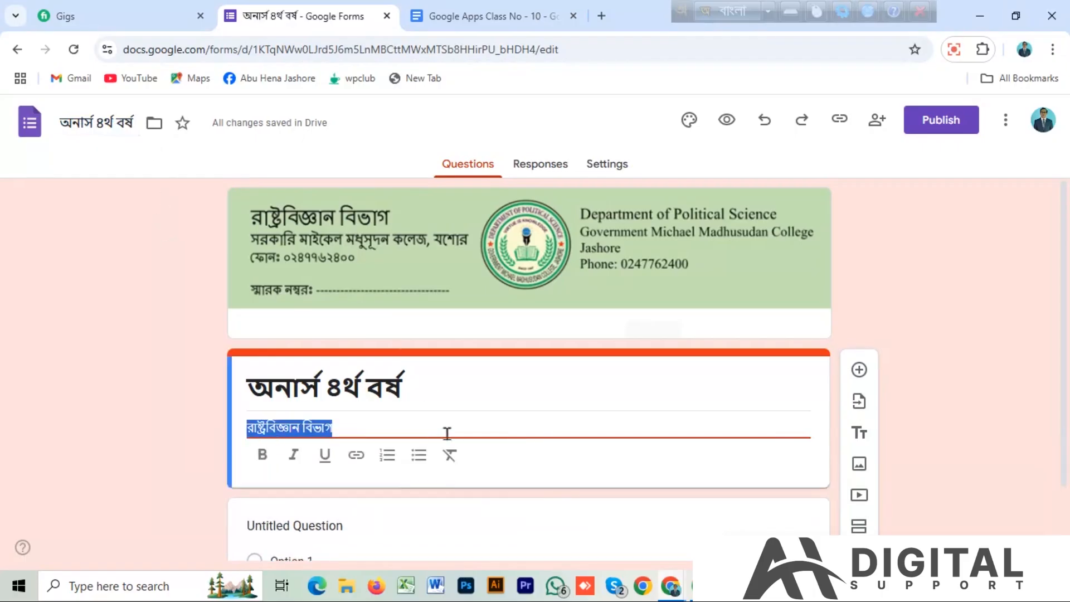
{"action": "left_click", "coordinate": [648, 533]}
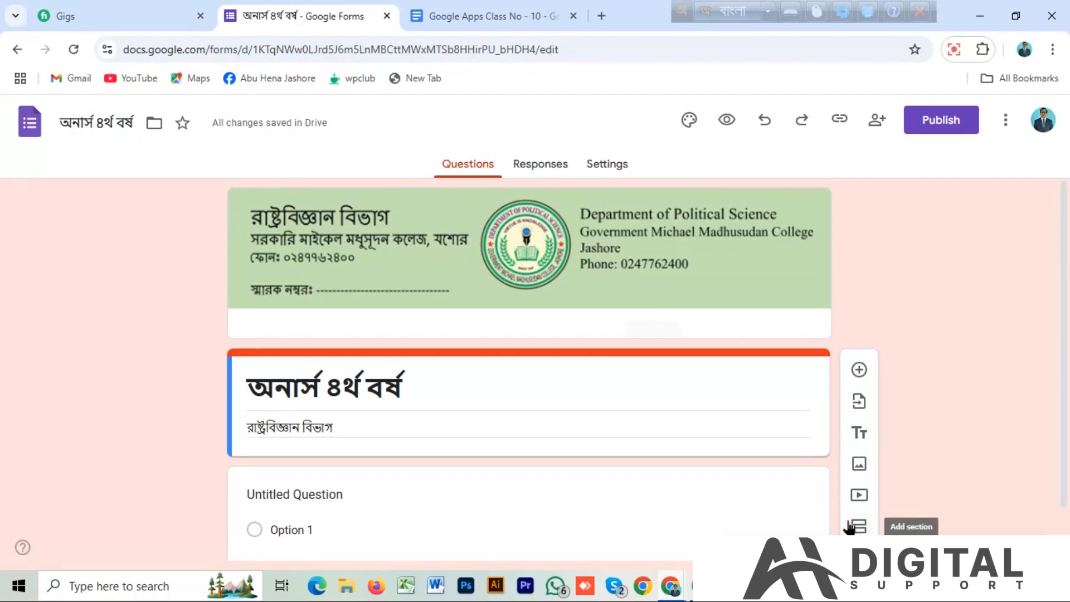
Add a question below the form header and title it পরীক্ষার্থীর নাম using Bangla input.
{"action": "left_click", "coordinate": [858, 371]}
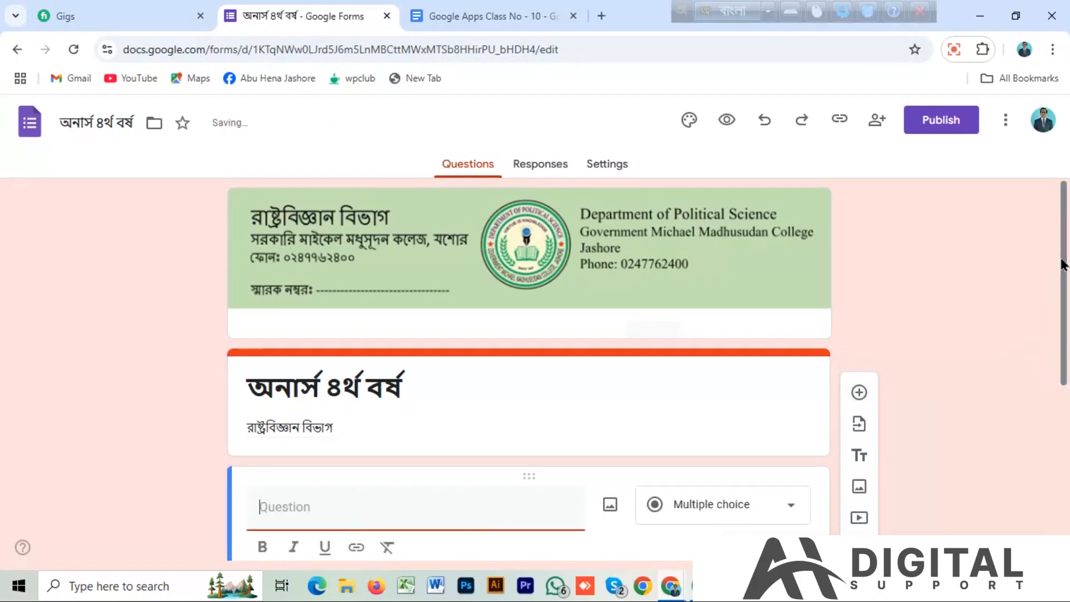
{"action": "left_click_drag", "start_coordinate": [1062, 258], "coordinate": [1045, 341]}
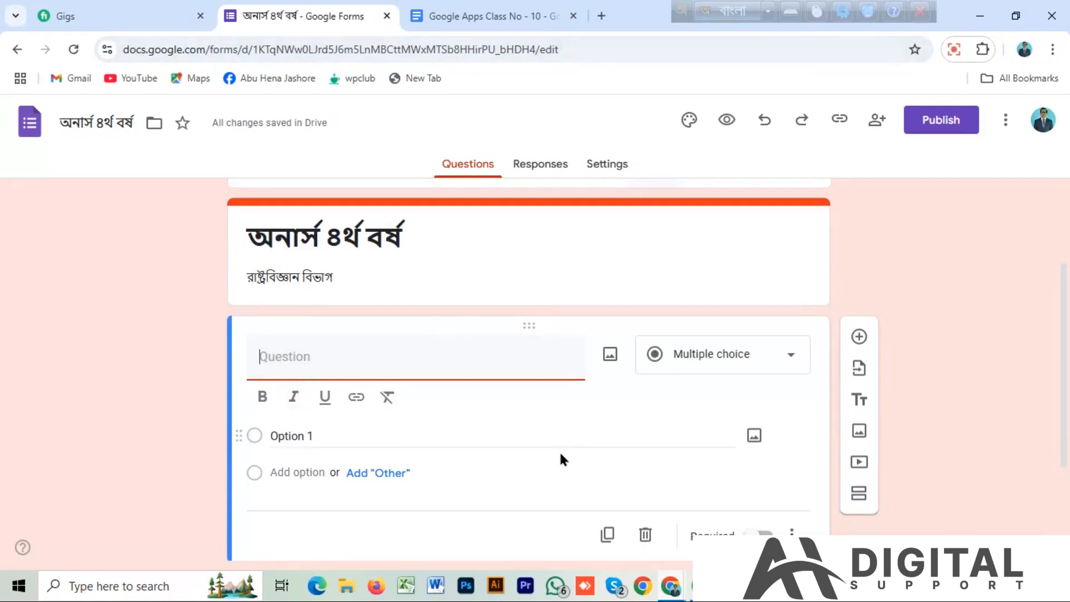
{"action": "type", "text": "পর"}
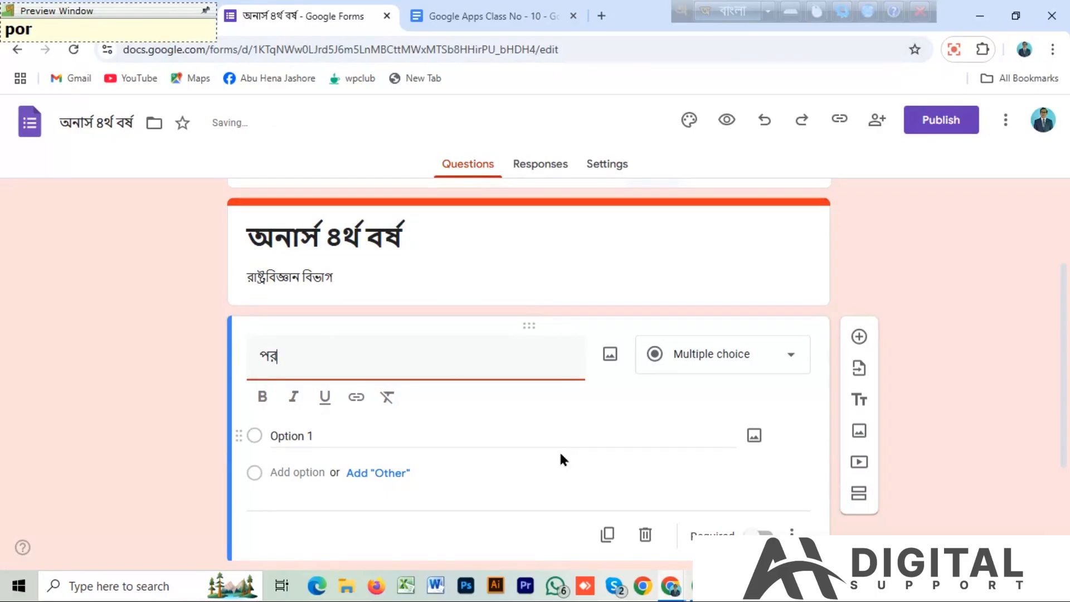
{"action": "type", "text": "ীক্ষ"}
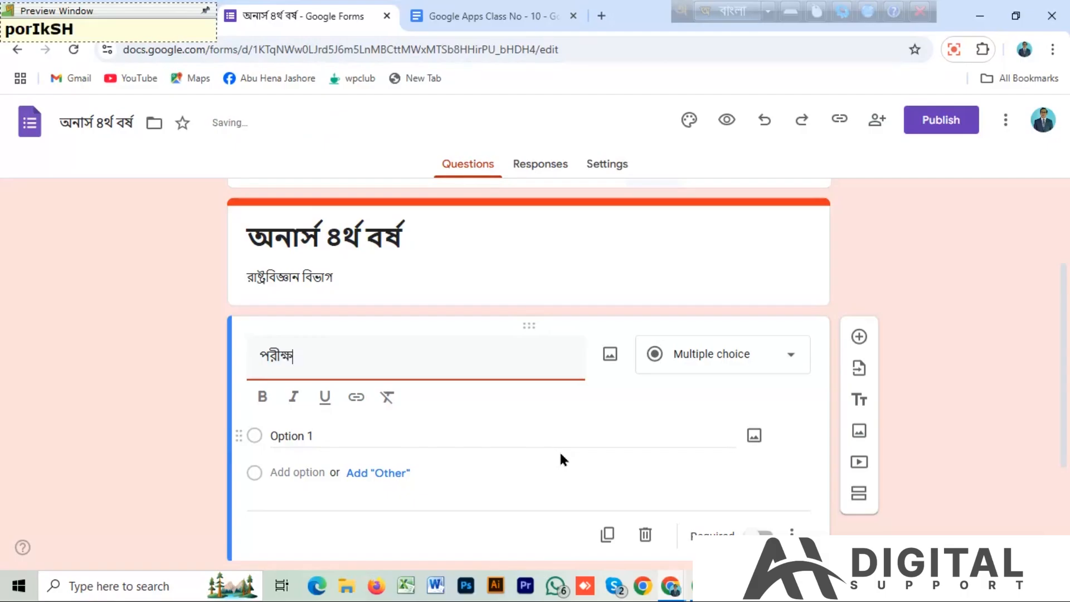
{"action": "type", "text": "ারর"}
{"action": "type", "text": "th"}
{"action": "type", "text": "ী"}
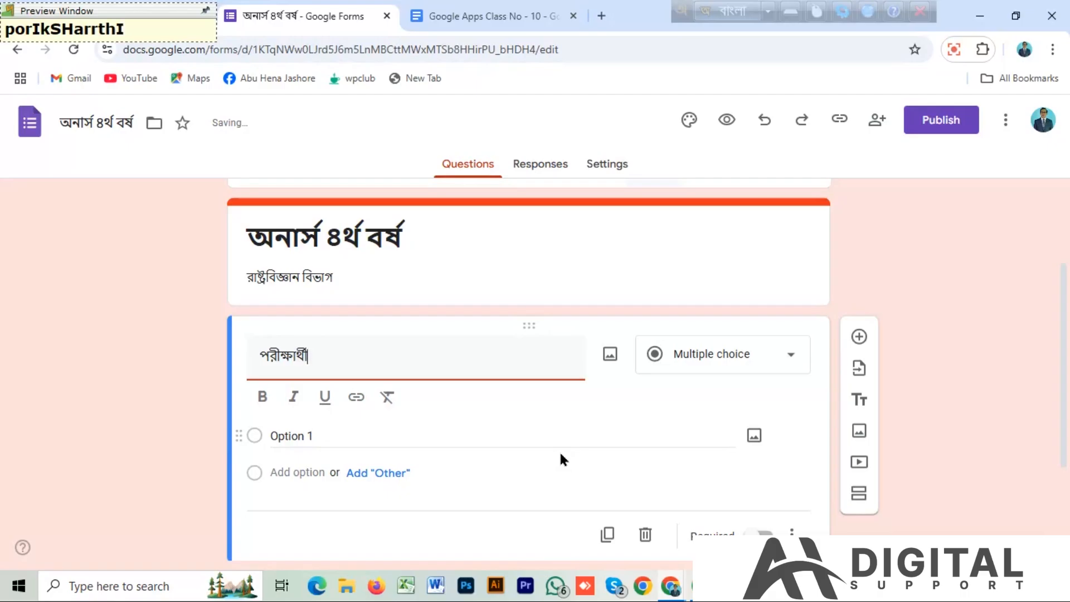
{"action": "type", "text": "র "}
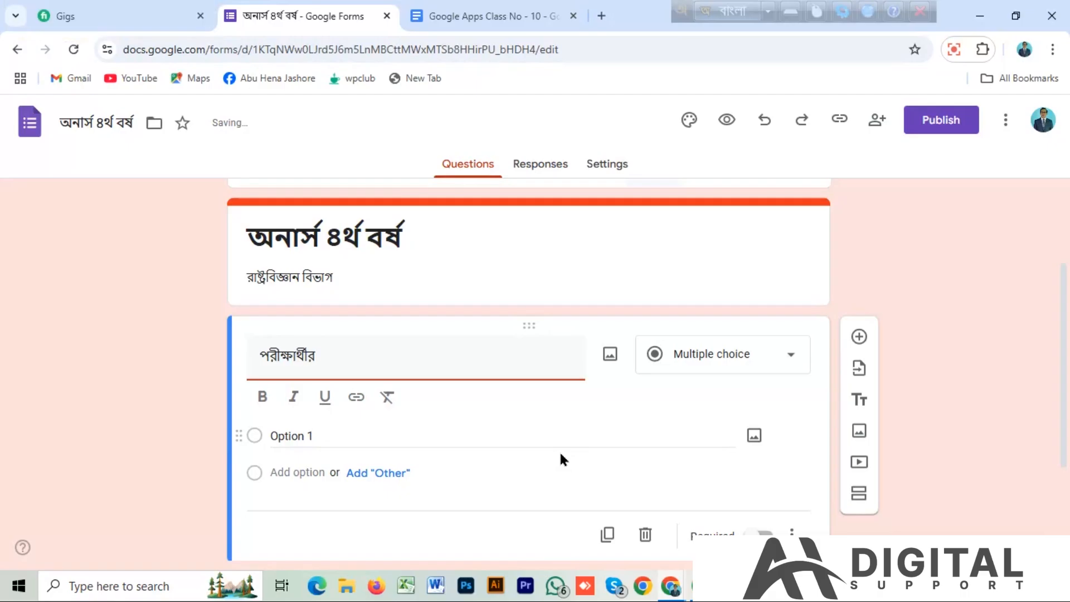
{"action": "type", "text": "nam"}
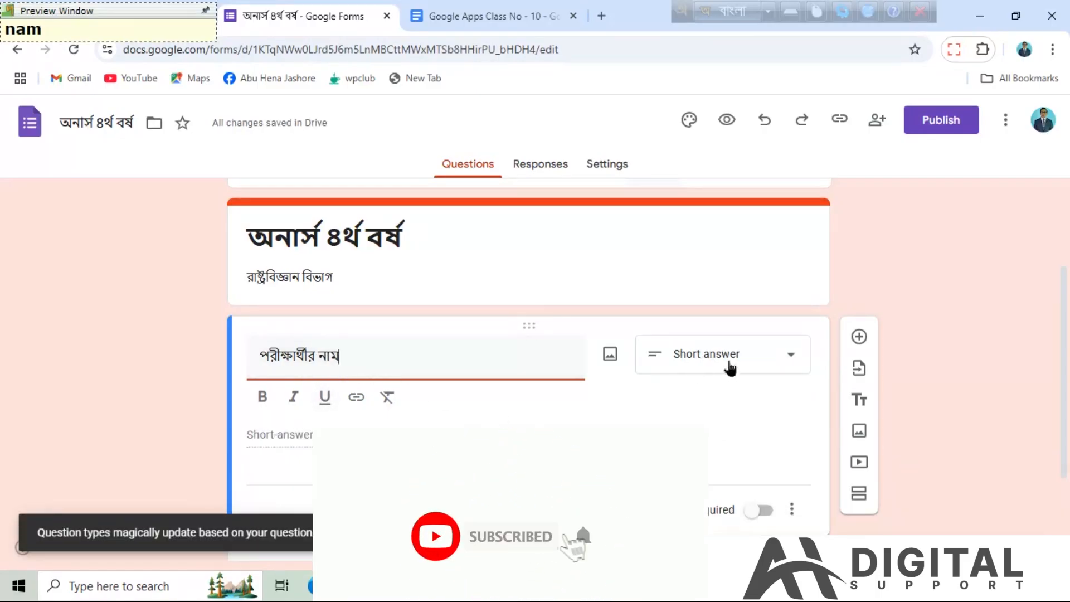
Set the পরীক্ষার্থীর নাম question's type to Short answer and make it required.
{"action": "left_click", "coordinate": [793, 358]}
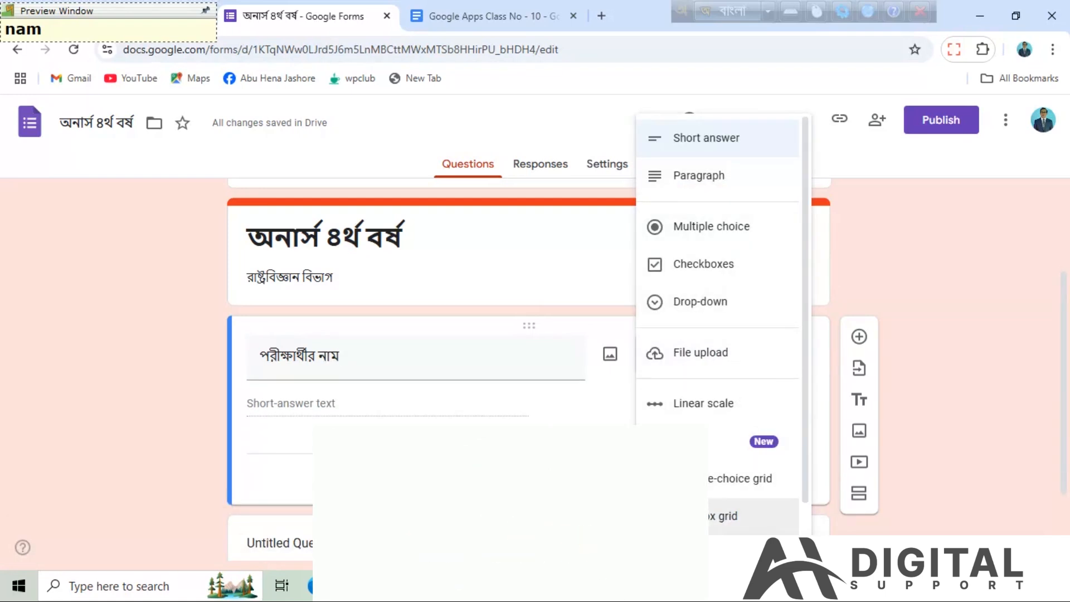
{"action": "left_click", "coordinate": [714, 141]}
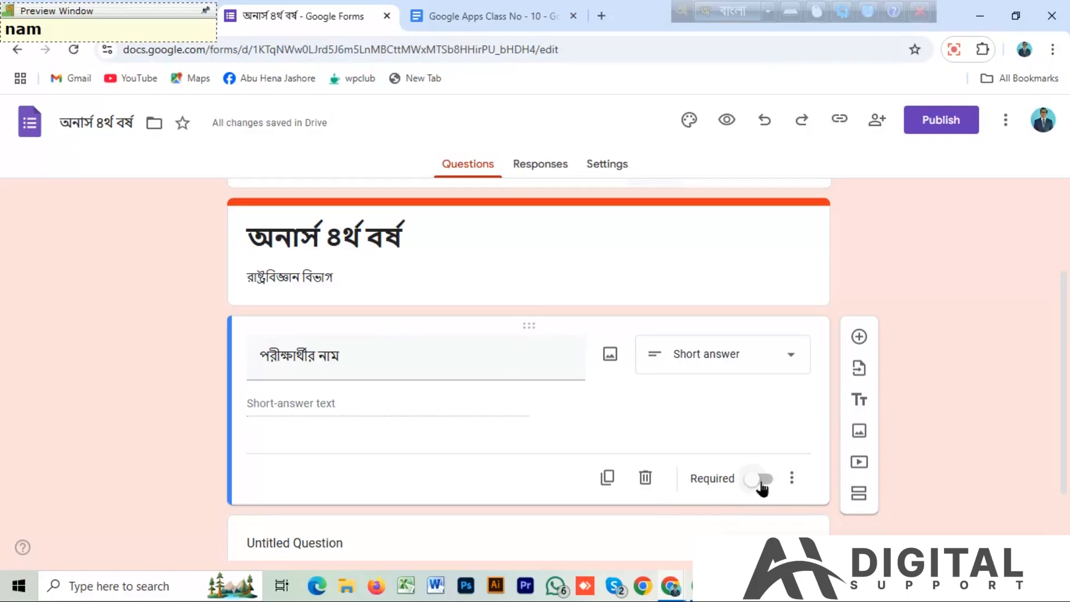
{"action": "left_click", "coordinate": [792, 478]}
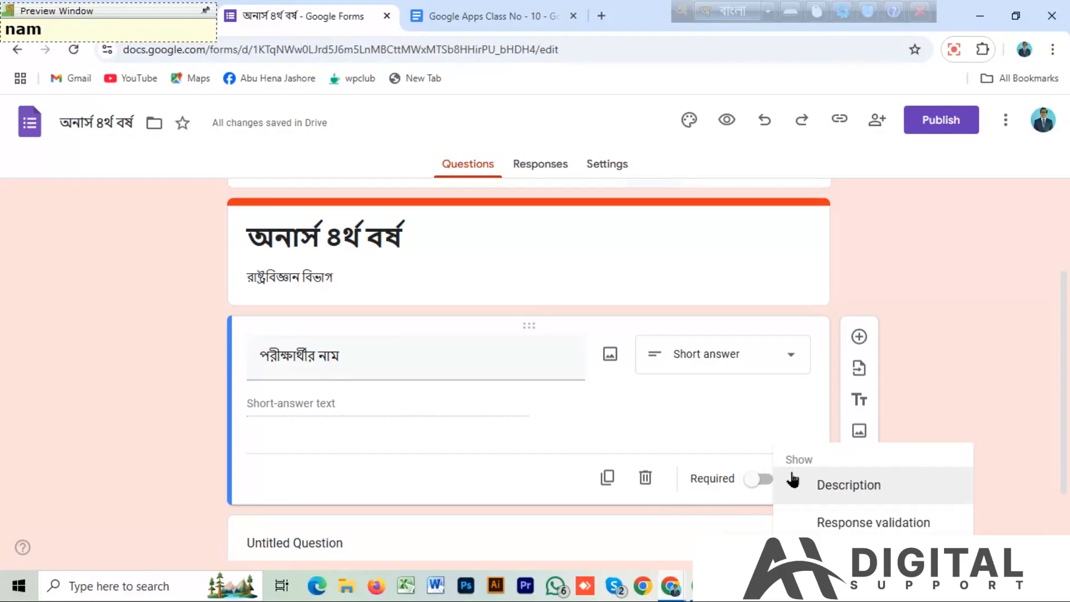
{"action": "left_click", "coordinate": [758, 484]}
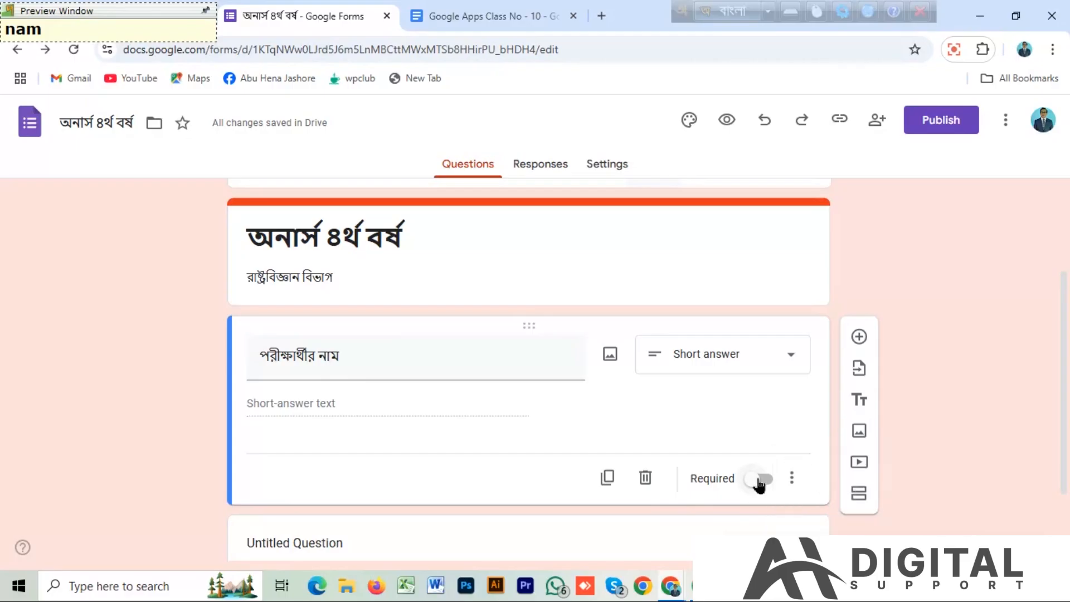
{"action": "left_click", "coordinate": [757, 483]}
Add a question titled পিতার নাম, copying the text from the Google Apps Class No - 10 document.
{"action": "left_click", "coordinate": [858, 337]}
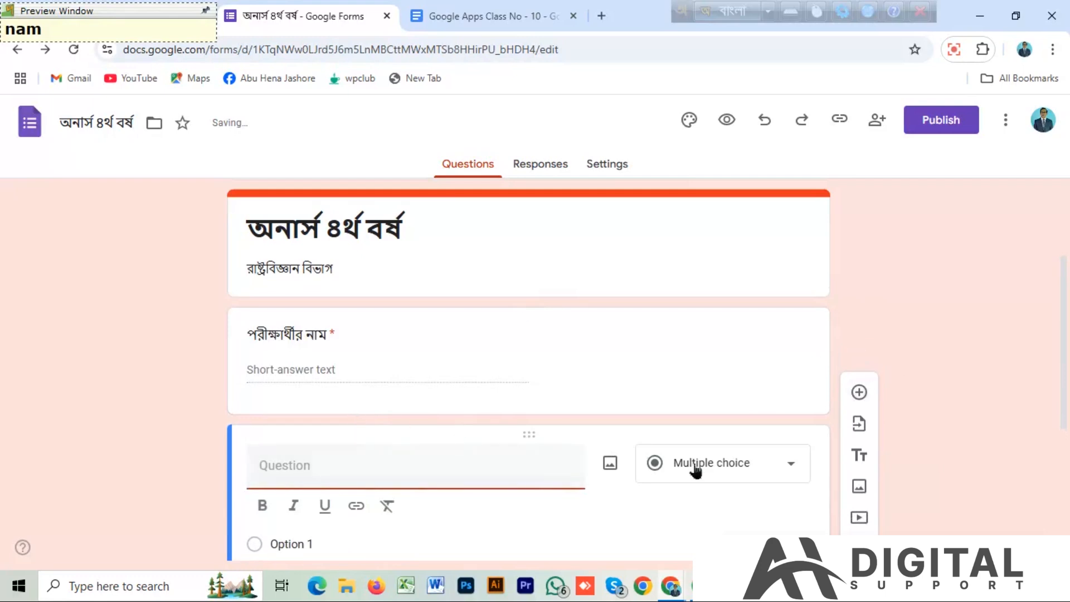
{"action": "left_click", "coordinate": [479, 16]}
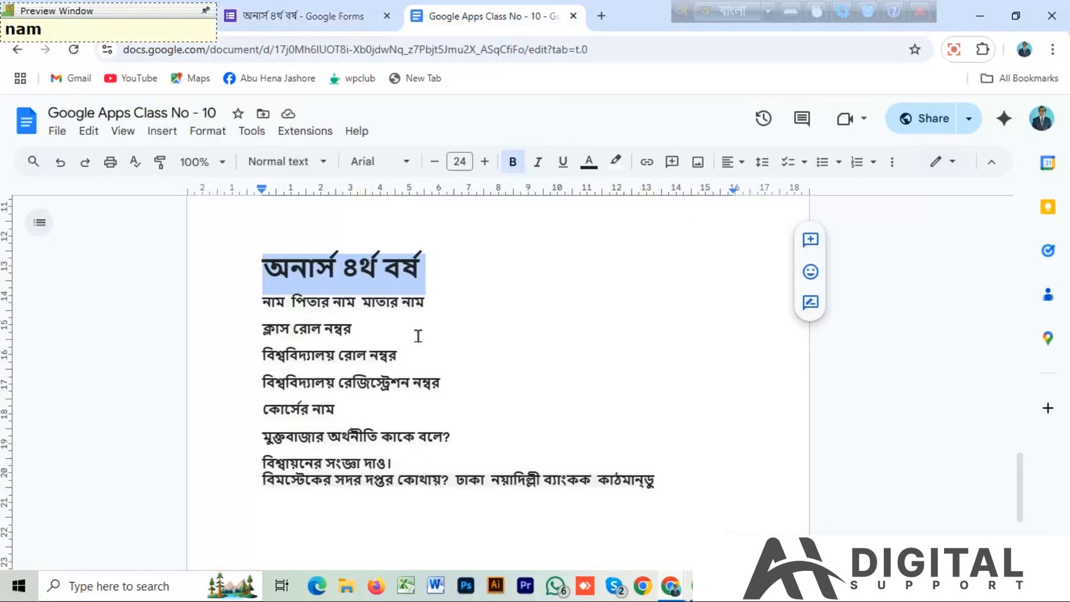
{"action": "left_click_drag", "start_coordinate": [292, 301], "coordinate": [356, 304]}
{"action": "key", "text": "ctrl+c"}
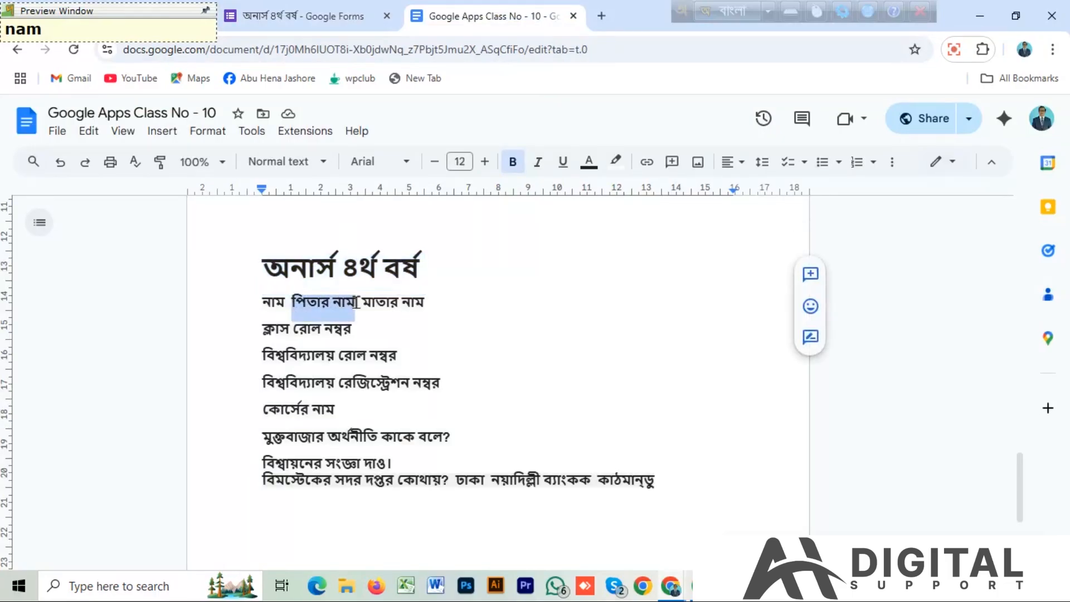
{"action": "left_click", "coordinate": [288, 22]}
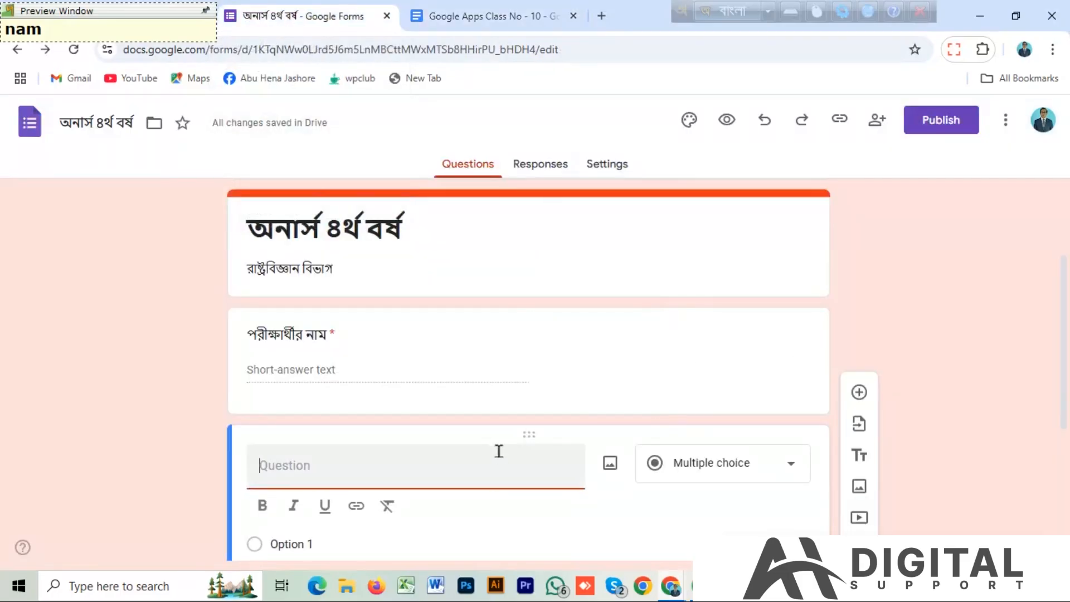
{"action": "key", "text": "ctrl+v"}
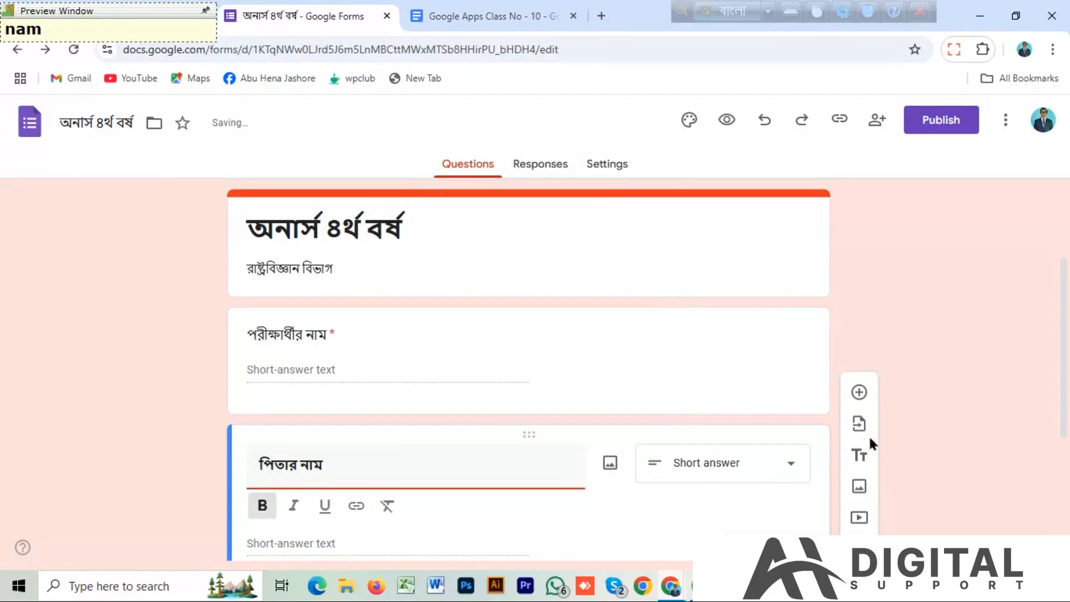
Add a question titled মাতার নাম, copying the text from the Google Apps Class No - 10 document.
{"action": "left_click", "coordinate": [859, 392]}
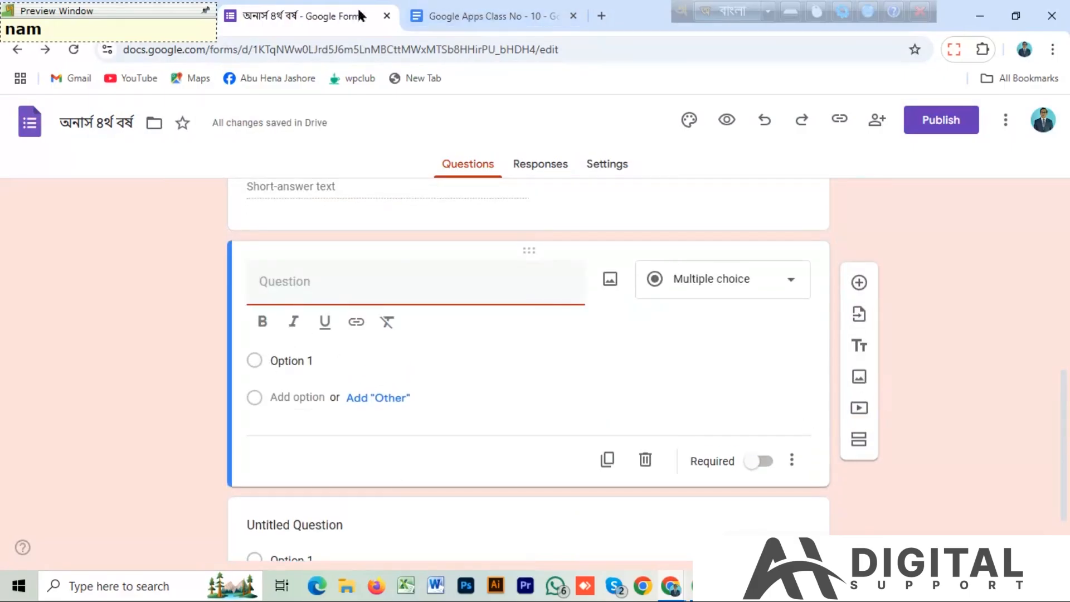
{"action": "left_click", "coordinate": [475, 11]}
{"action": "left_click_drag", "start_coordinate": [362, 302], "coordinate": [455, 302]}
{"action": "key", "text": "ctrl+c"}
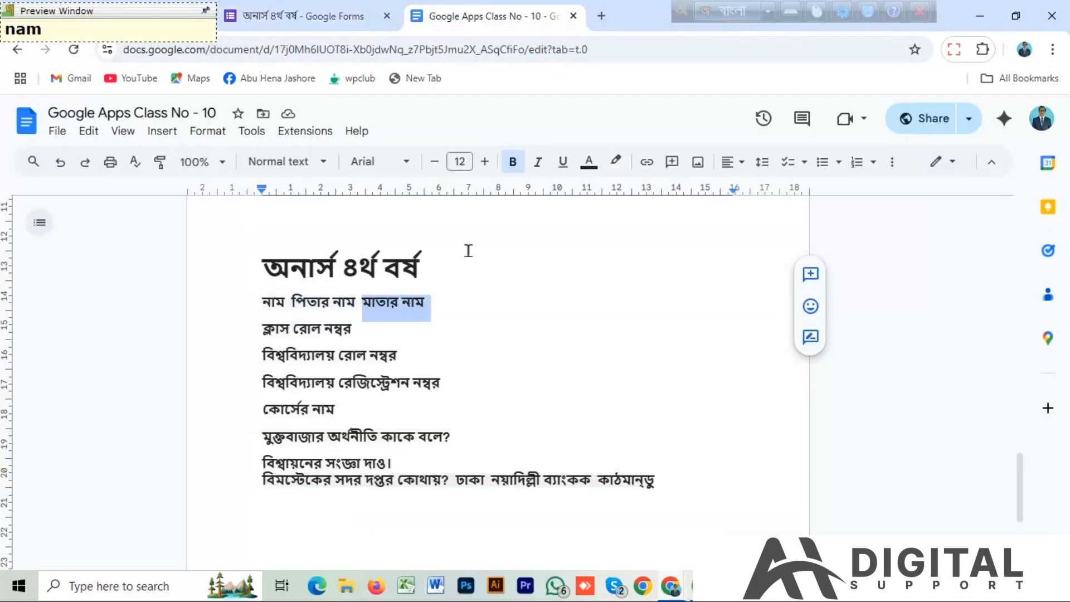
{"action": "left_click", "coordinate": [308, 17]}
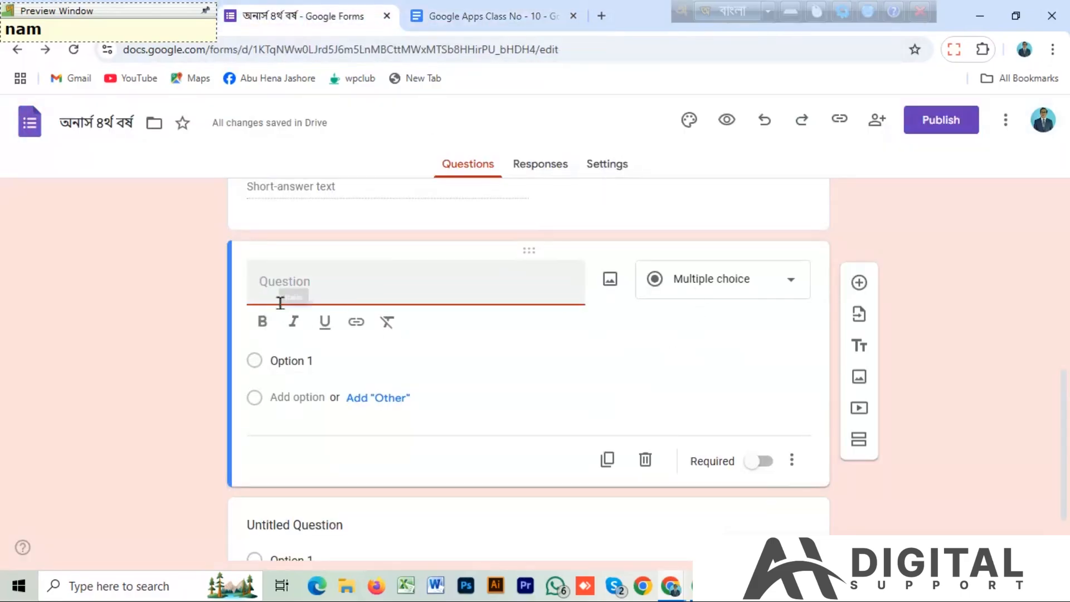
{"action": "key", "text": "ctrl+v"}
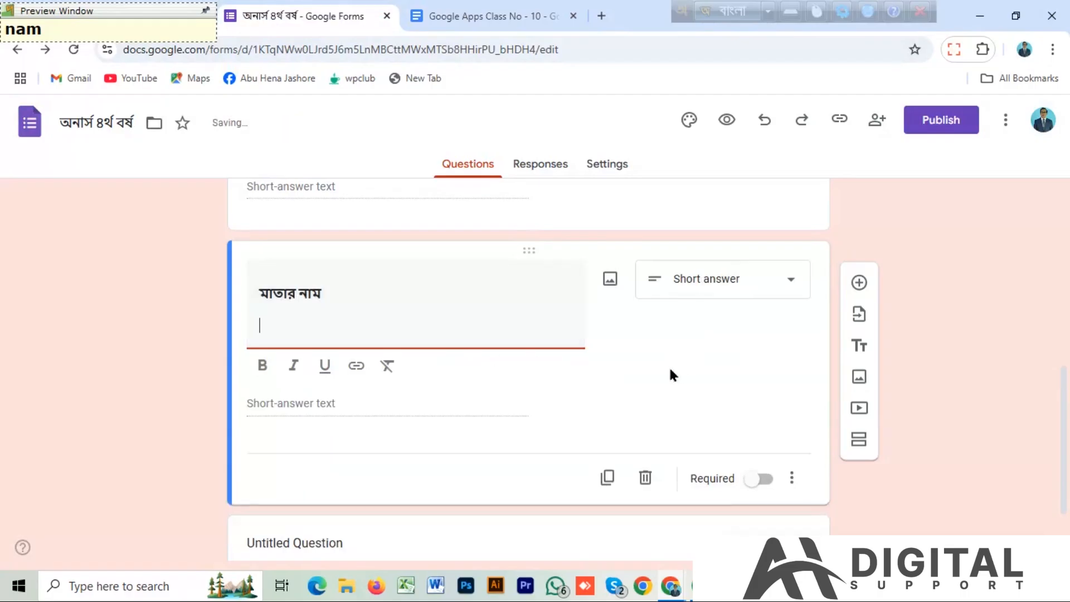
Add a question titled ক্লাস রোল নম্বর, copied from the Google Apps Class No - 10 document, and remove the trailing line break.
{"action": "left_click", "coordinate": [859, 282]}
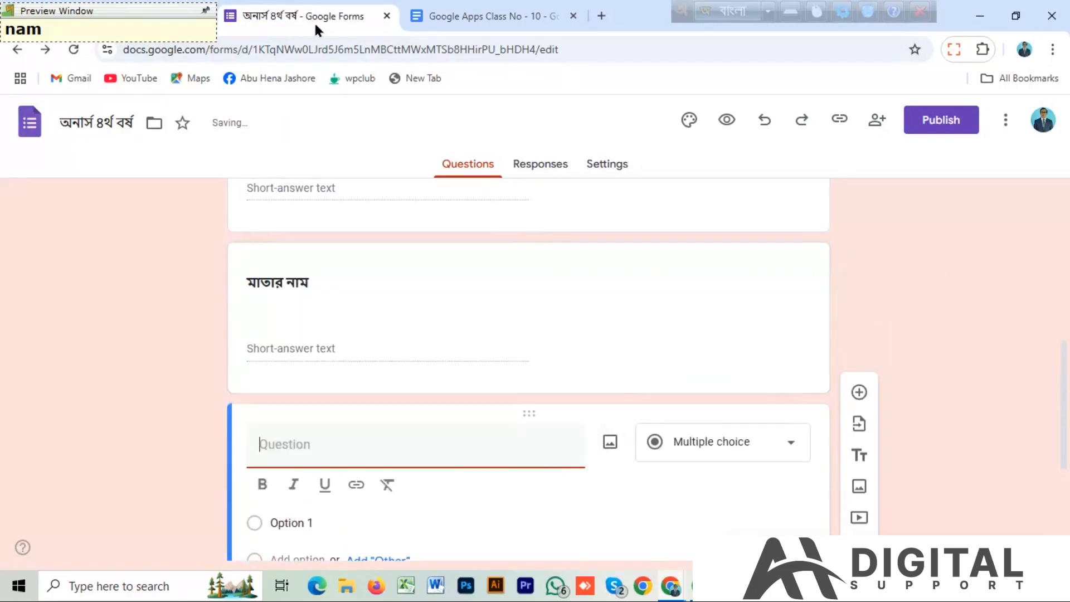
{"action": "left_click", "coordinate": [474, 17]}
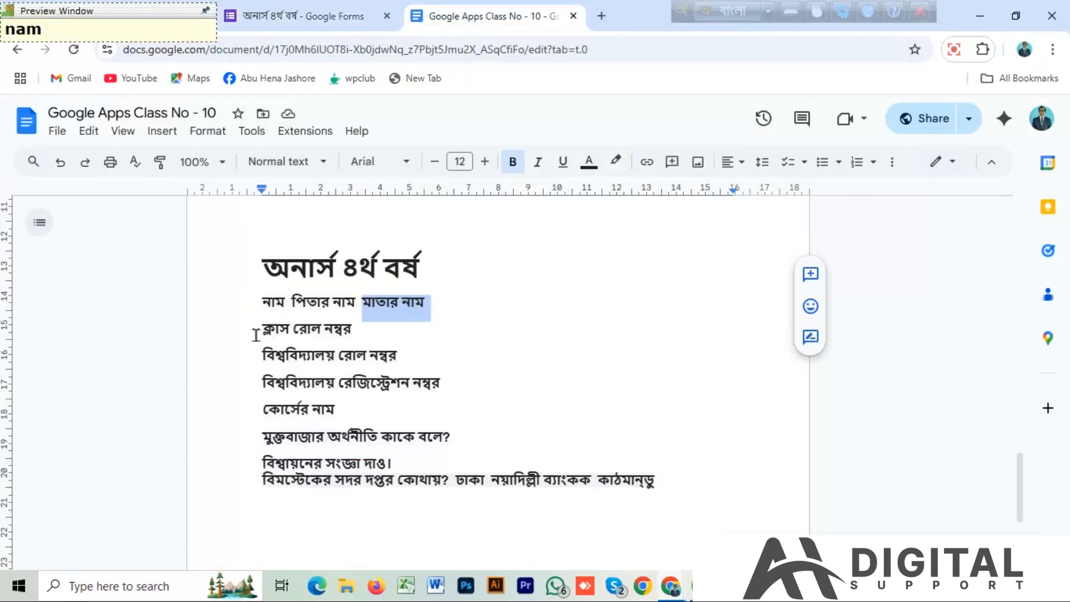
{"action": "left_click_drag", "start_coordinate": [263, 330], "coordinate": [380, 325]}
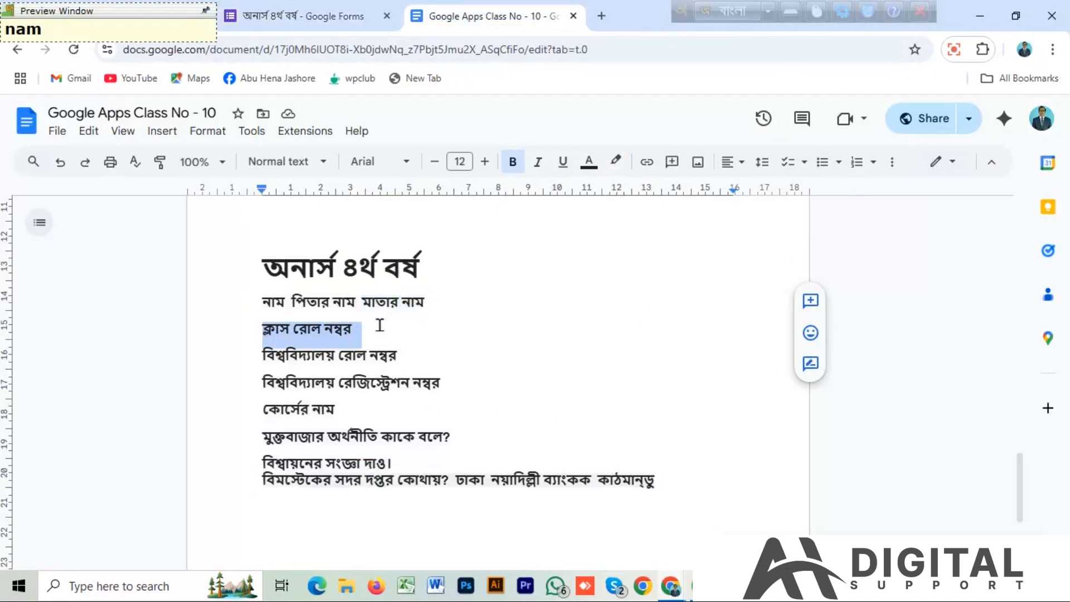
{"action": "left_click", "coordinate": [310, 16]}
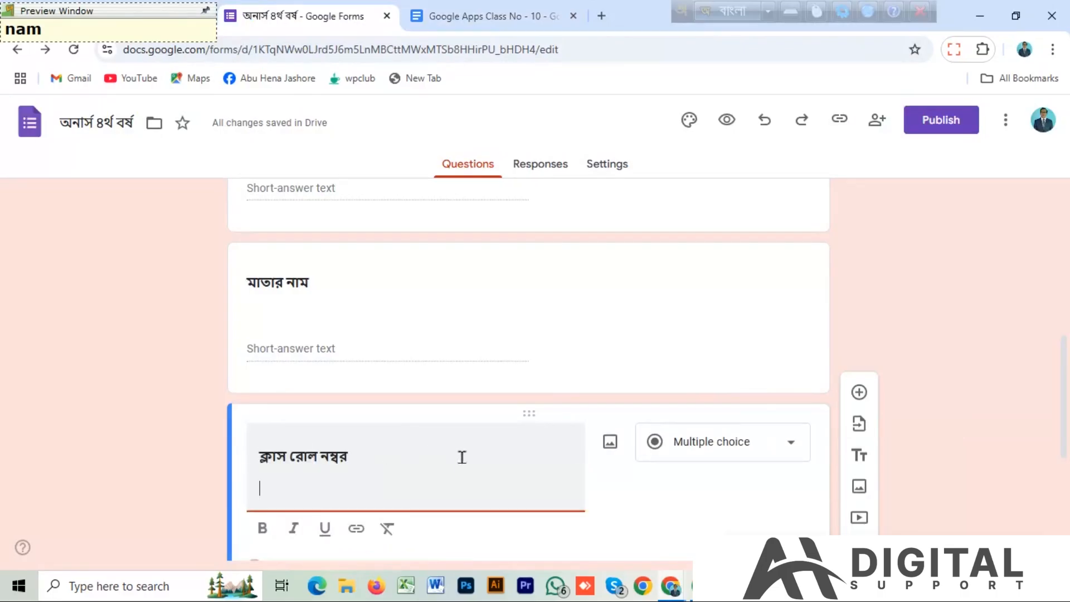
{"action": "key", "text": "BackSpace"}
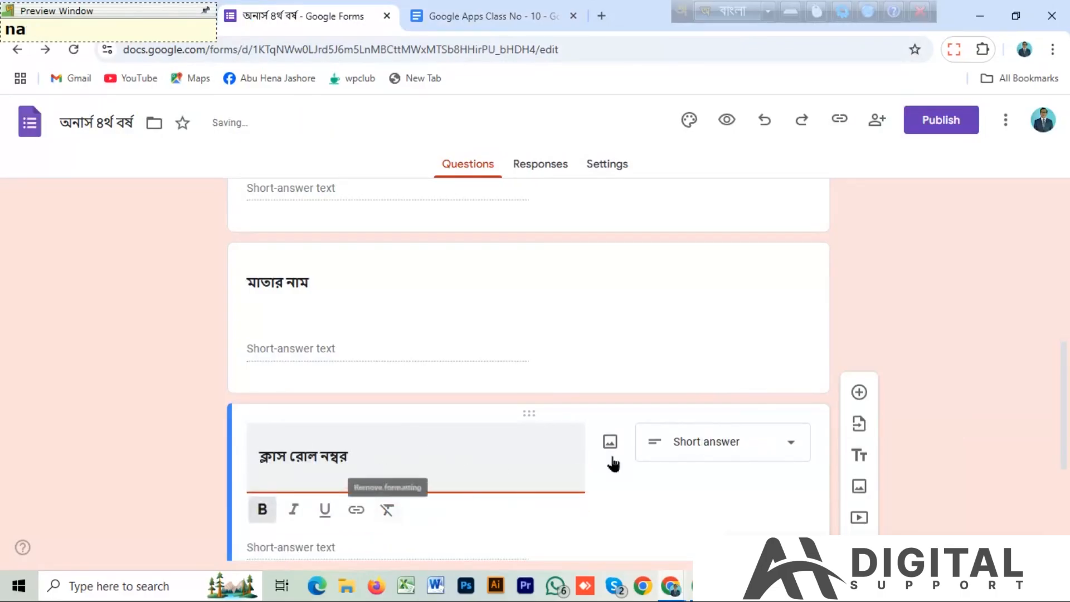
Add a Short answer question titled বিশ্ববিদ্যালয় রোল নম্বর, copying the text from the Google Apps Class No - 10 document.
{"action": "left_click", "coordinate": [858, 393]}
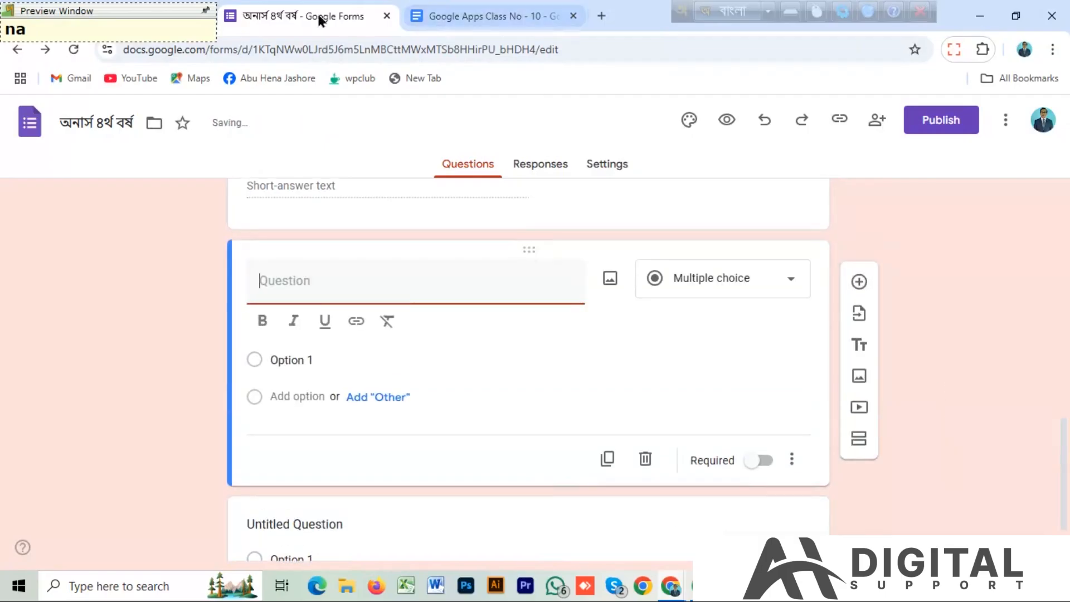
{"action": "left_click", "coordinate": [449, 14]}
{"action": "left_click_drag", "start_coordinate": [435, 357], "coordinate": [257, 351]}
{"action": "key", "text": "ctrl+c"}
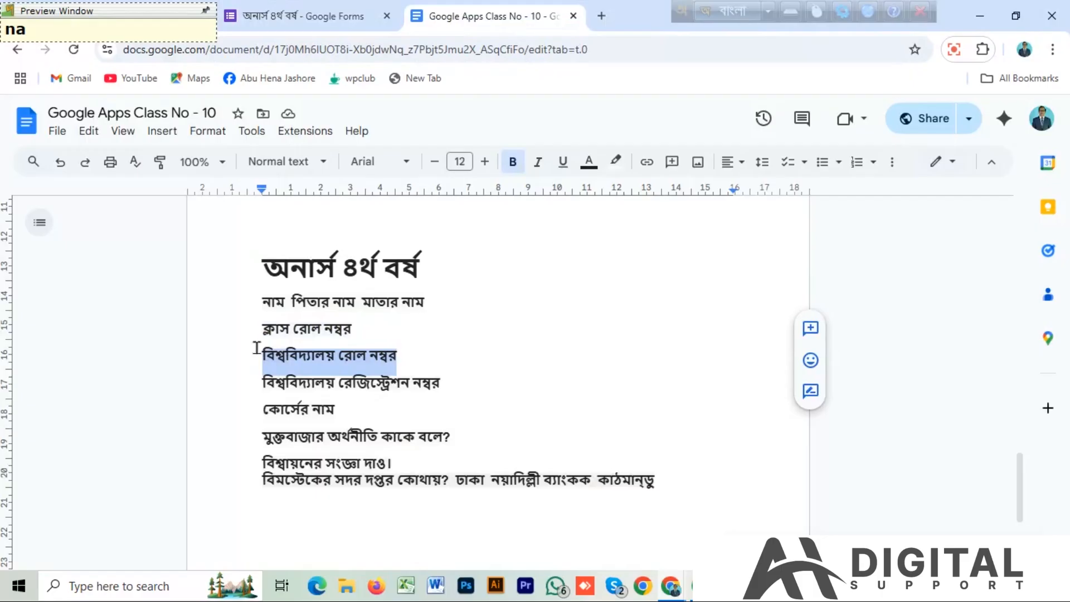
{"action": "left_click", "coordinate": [289, 15]}
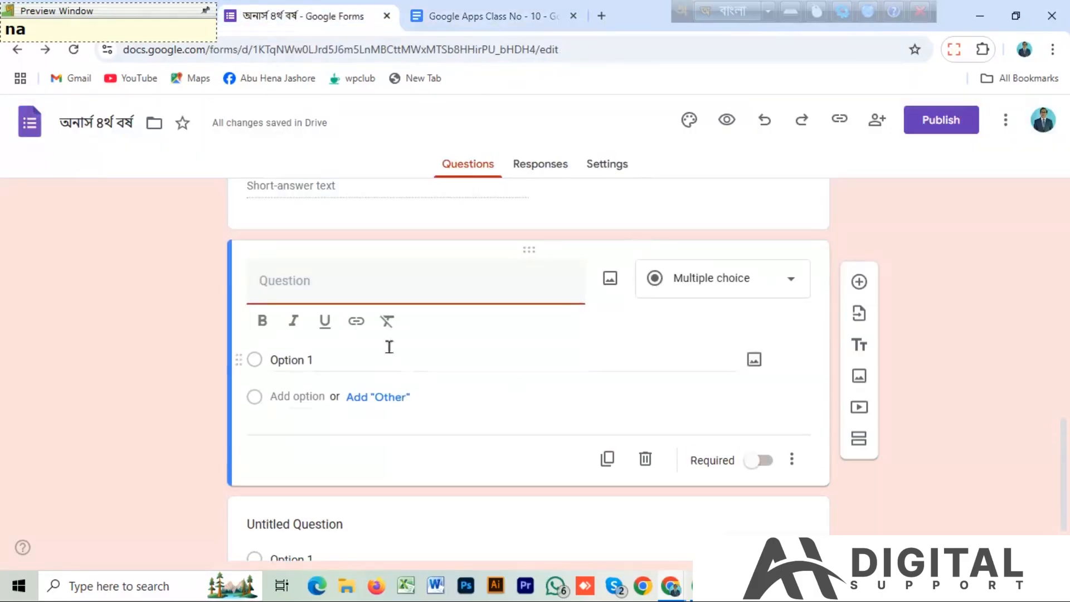
{"action": "key", "text": "ctrl+v"}
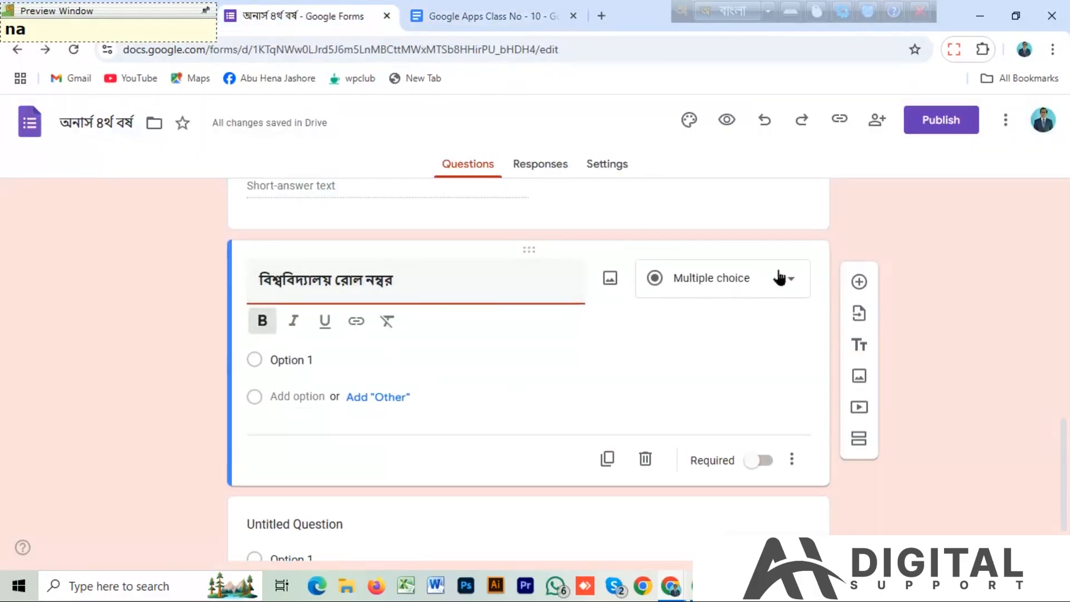
{"action": "left_click", "coordinate": [790, 283]}
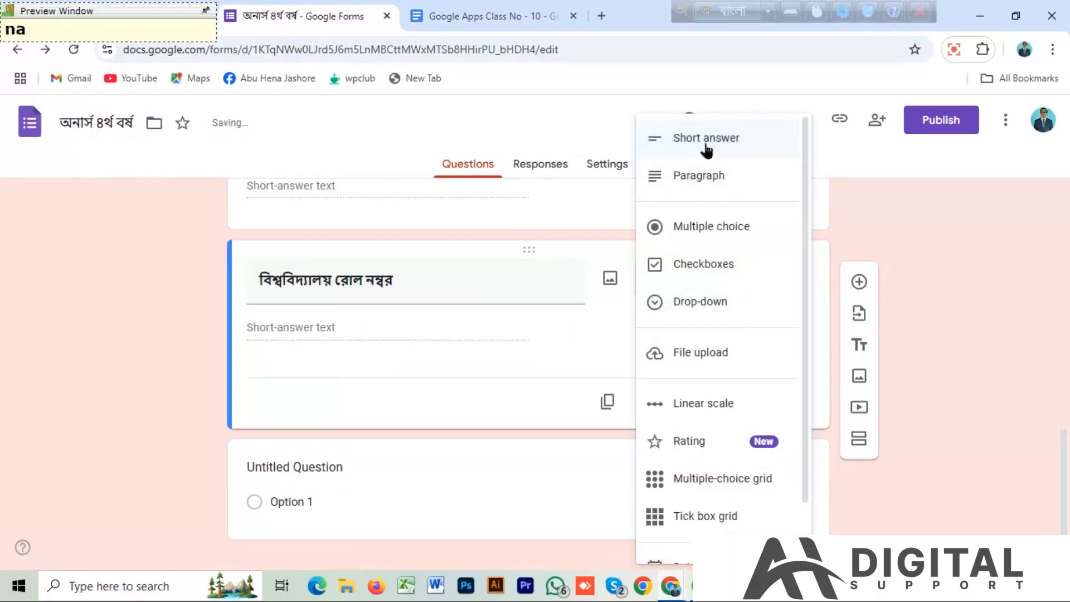
{"action": "left_click", "coordinate": [631, 358]}
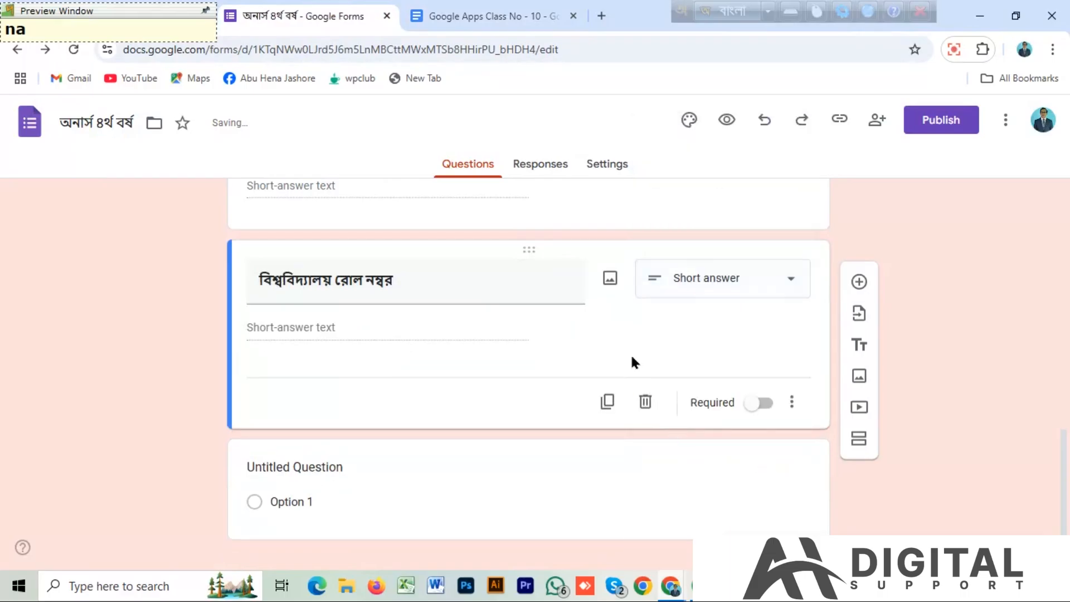
Add a question titled বিশ্ববিদ্যালয় রেজিস্ট্রেশন নম্বর, copying the text from the Google Apps Class No - 10 document.
{"action": "left_click", "coordinate": [856, 280]}
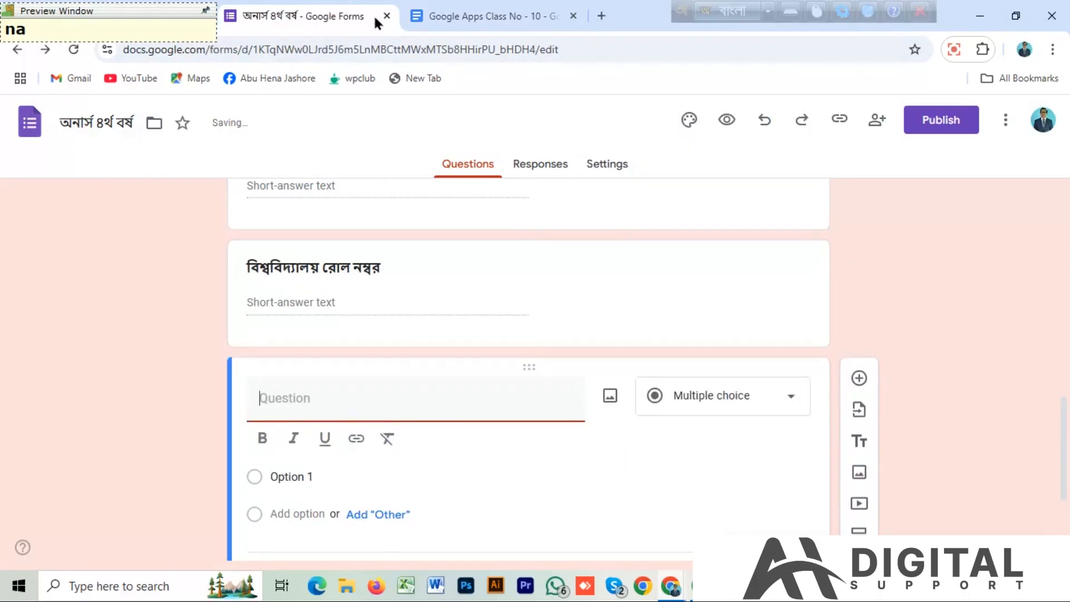
{"action": "left_click", "coordinate": [461, 16]}
{"action": "left_click_drag", "start_coordinate": [449, 383], "coordinate": [259, 381]}
{"action": "key", "text": "ctrl+c"}
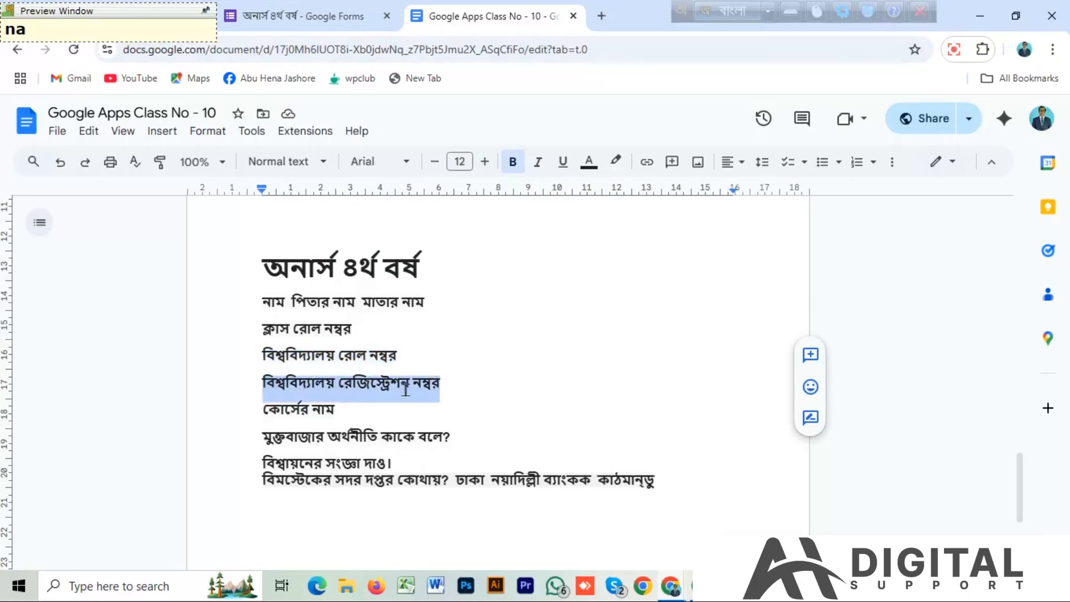
{"action": "left_click", "coordinate": [288, 17]}
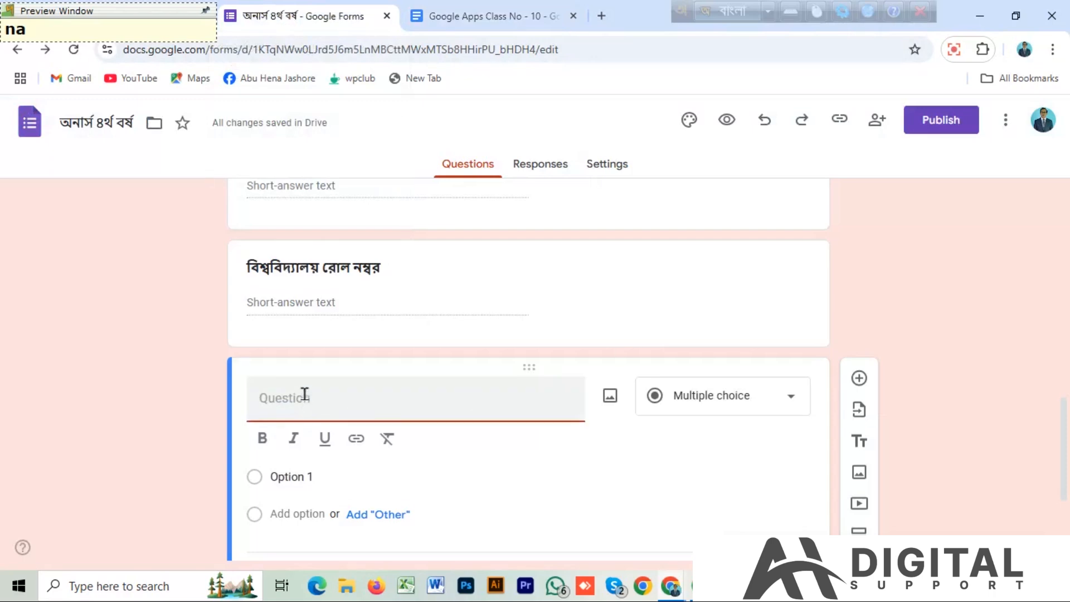
{"action": "key", "text": "ctrl+v"}
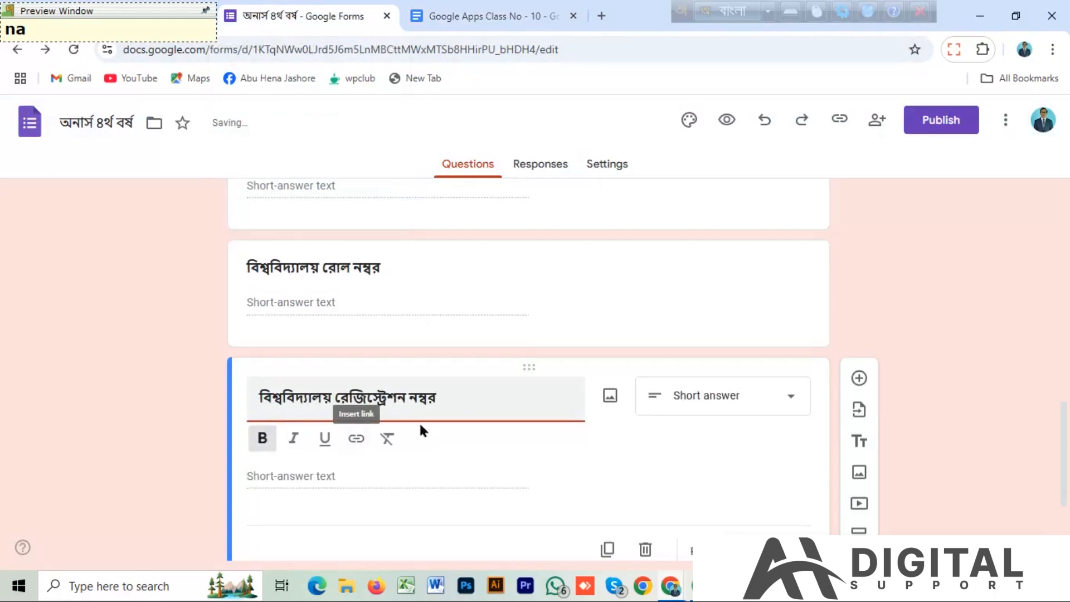
Add a question titled কোর্সের নাম, copying the text from the Google Apps Class No - 10 document.
{"action": "left_click", "coordinate": [855, 379]}
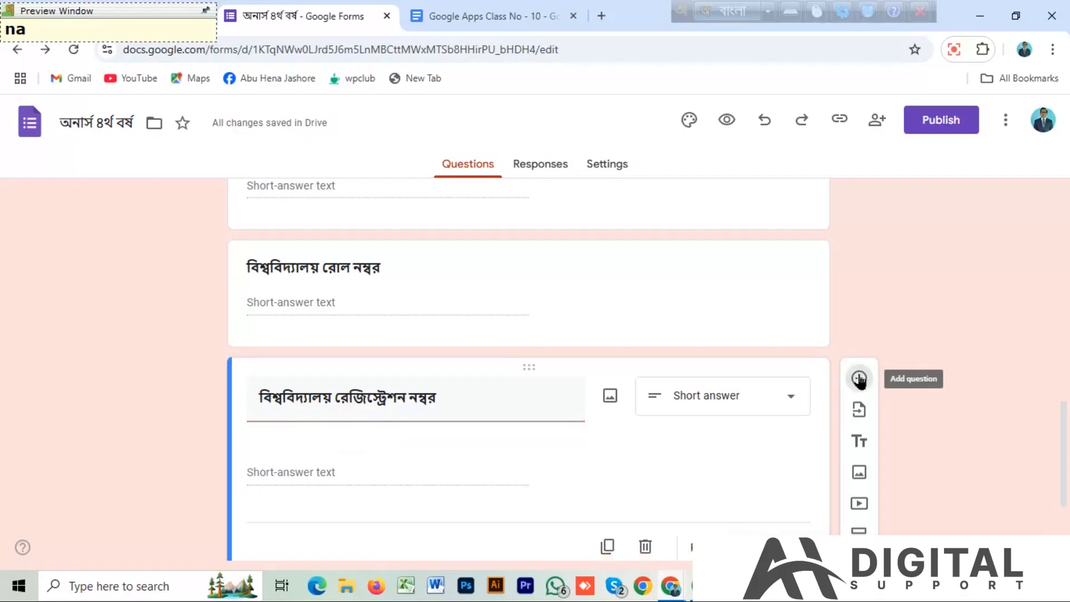
{"action": "left_click", "coordinate": [473, 22]}
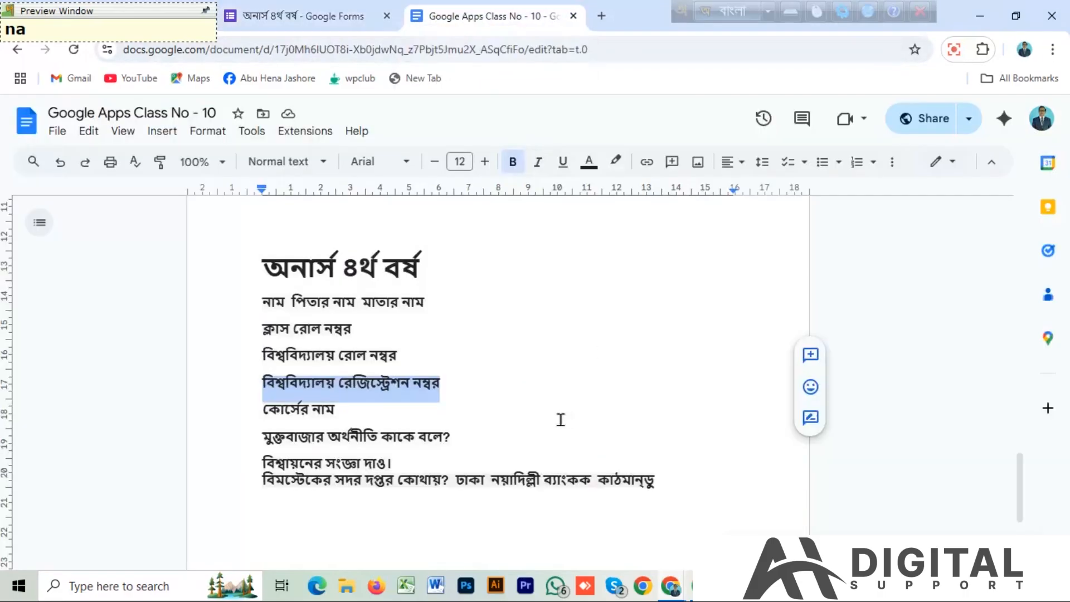
{"action": "left_click_drag", "start_coordinate": [354, 413], "coordinate": [234, 410]}
{"action": "key", "text": "ctrl+c"}
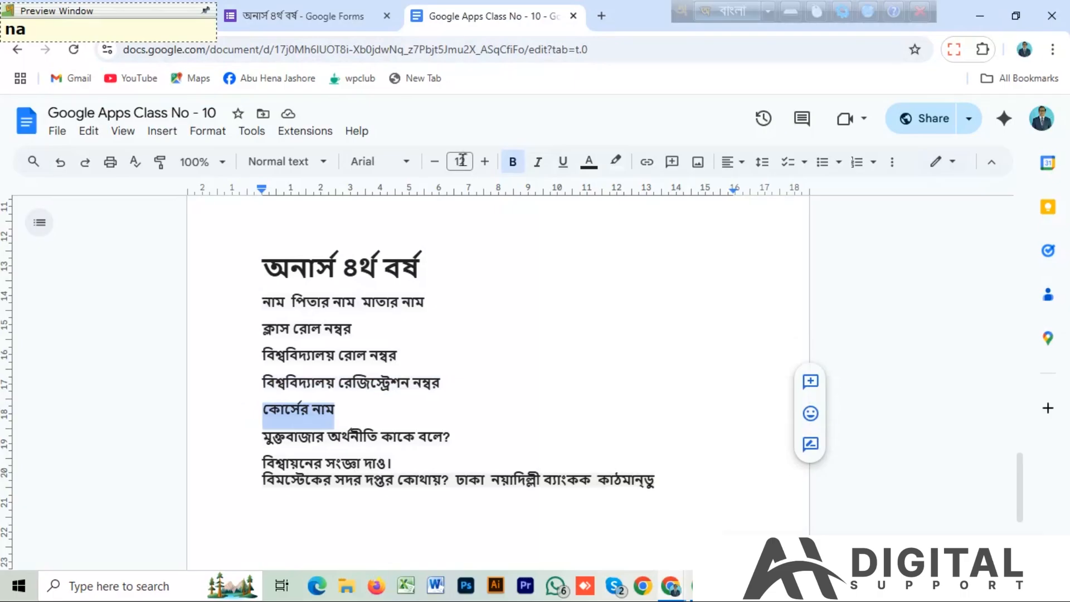
{"action": "left_click", "coordinate": [301, 16]}
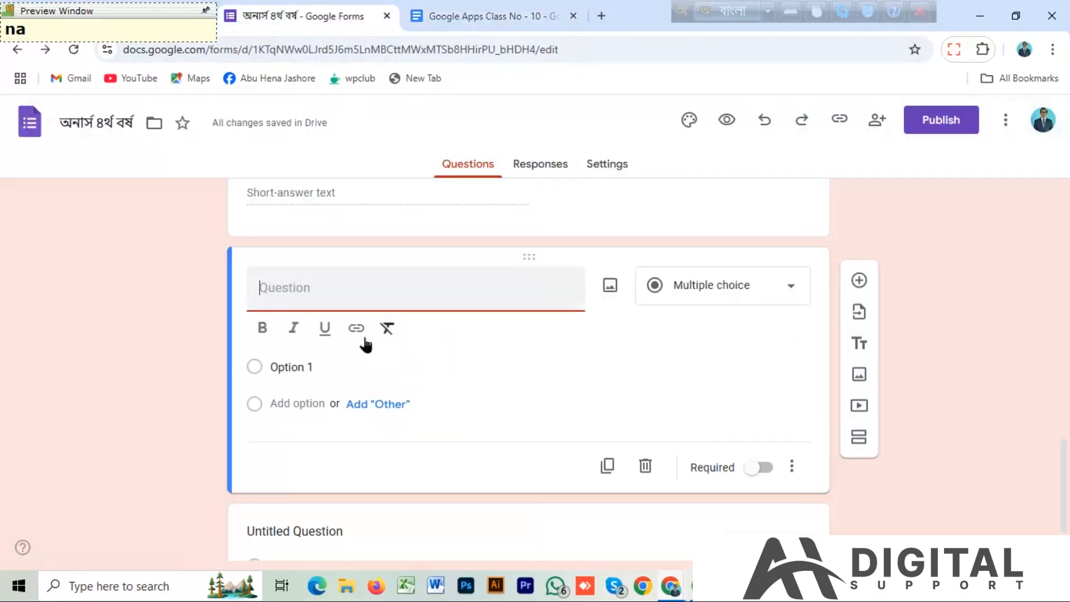
{"action": "key", "text": "ctrl+v"}
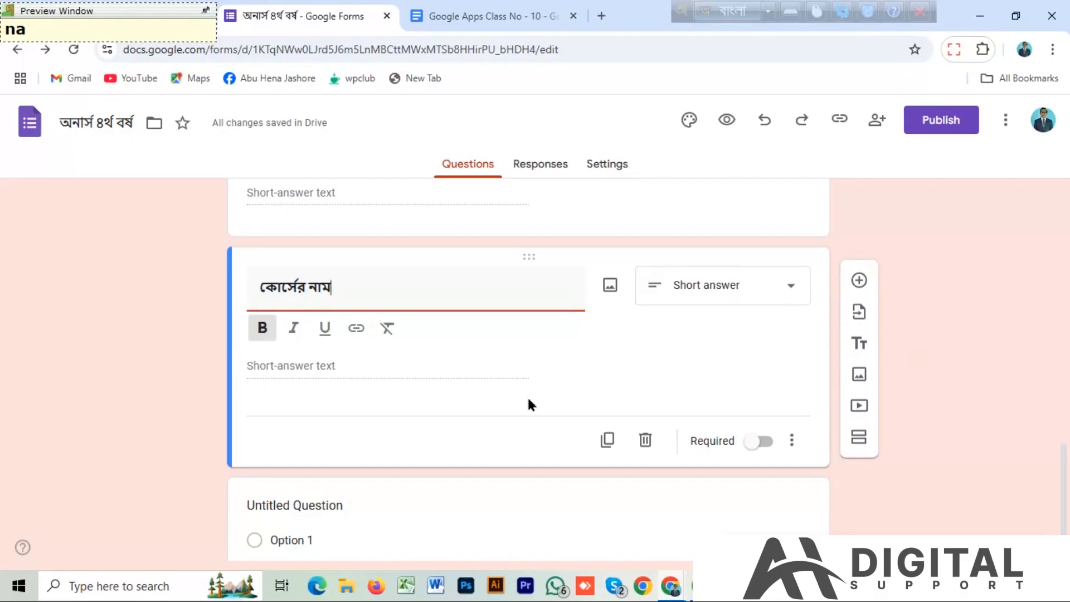
Add a required Short answer question titled মুক্তবাজার অর্থনীতি কাকে বলে?, copying the text from the Google Apps Class No - 10 document.
{"action": "left_click", "coordinate": [859, 280]}
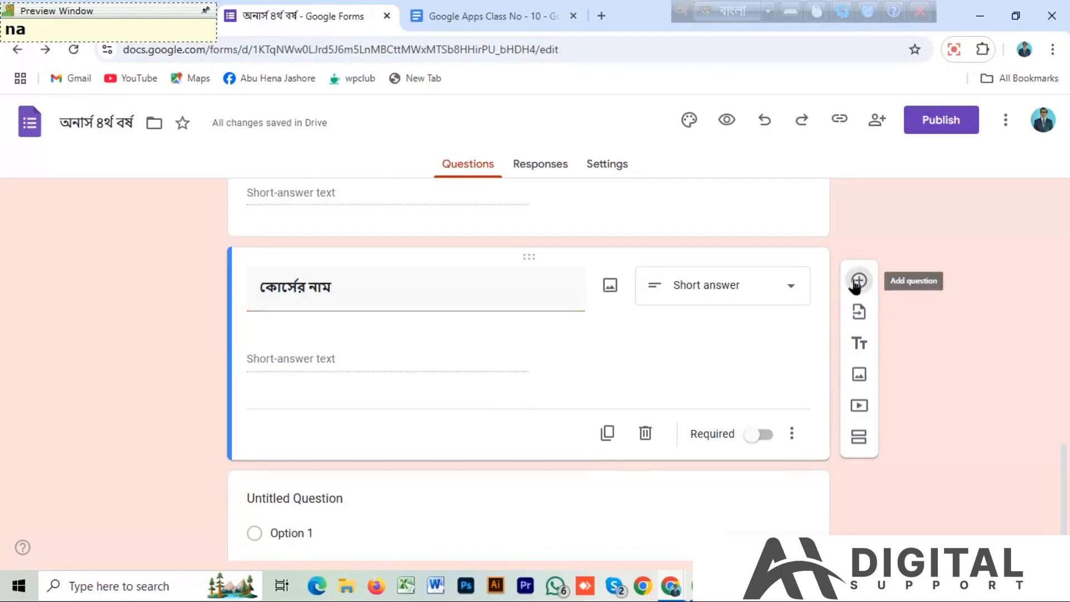
{"action": "left_click", "coordinate": [456, 18]}
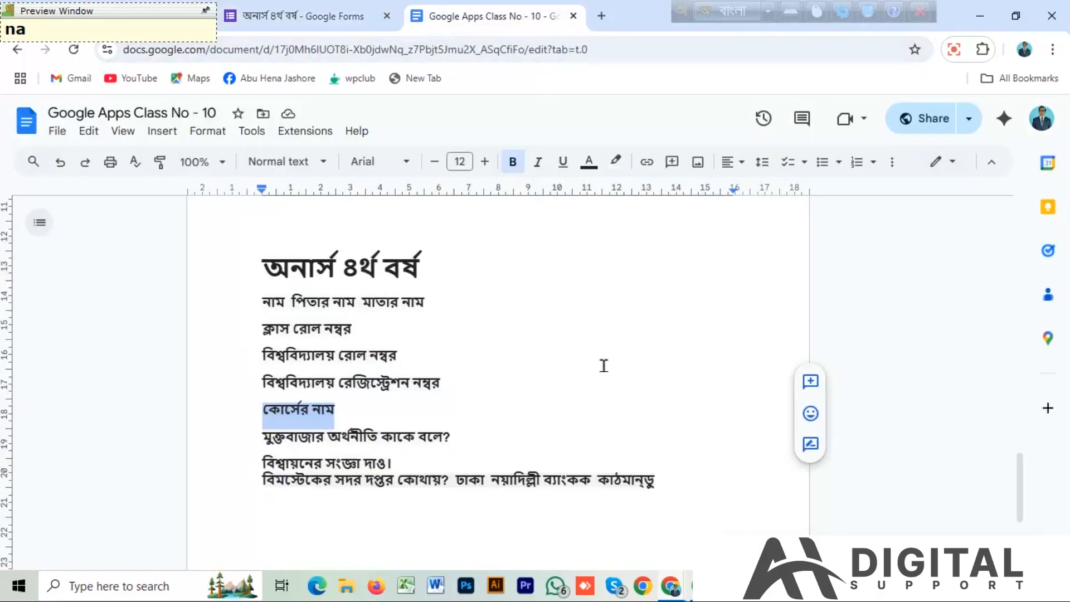
{"action": "left_click_drag", "start_coordinate": [454, 437], "coordinate": [251, 437]}
{"action": "key", "text": "ctrl+c"}
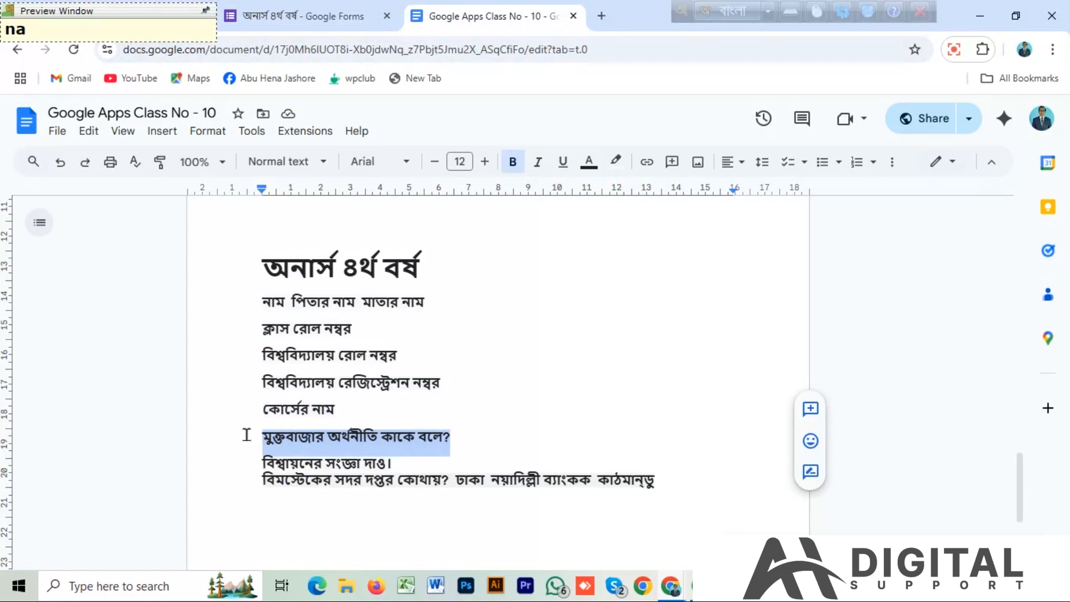
{"action": "left_click", "coordinate": [306, 16]}
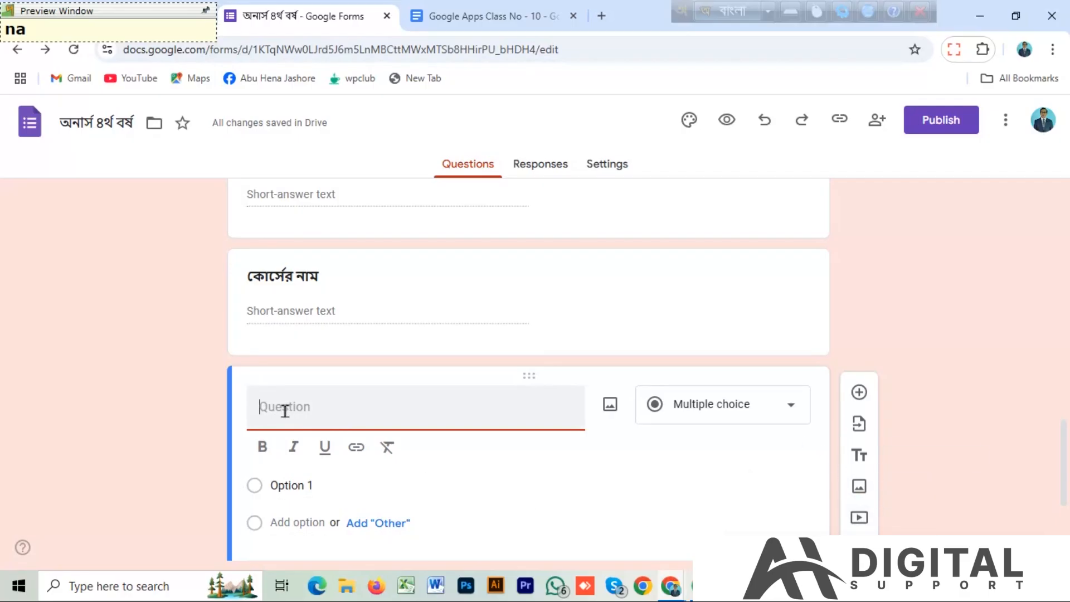
{"action": "key", "text": "ctrl+v"}
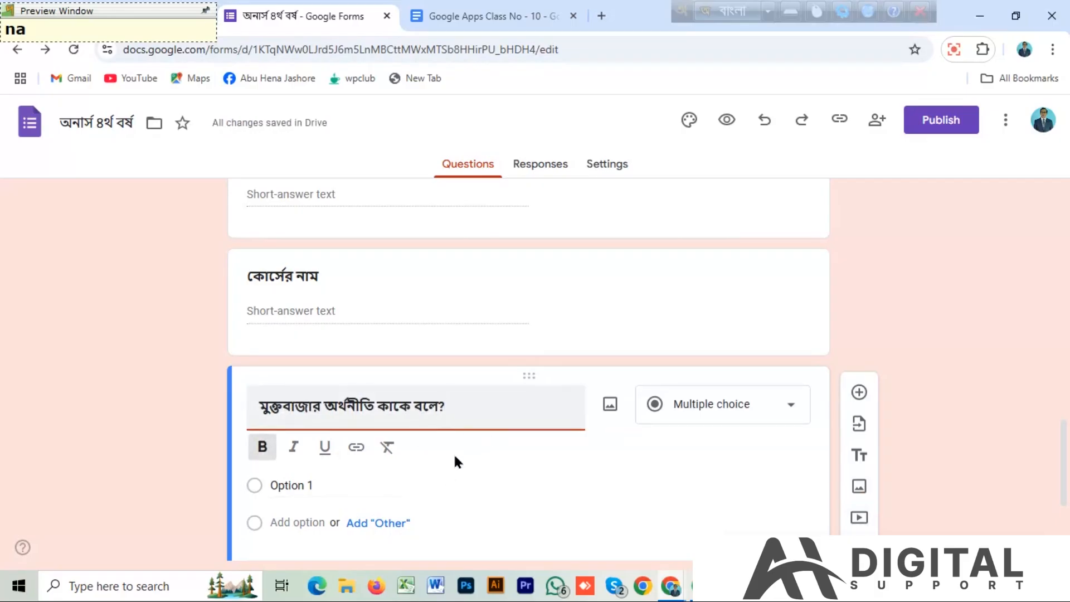
{"action": "left_click", "coordinate": [792, 408]}
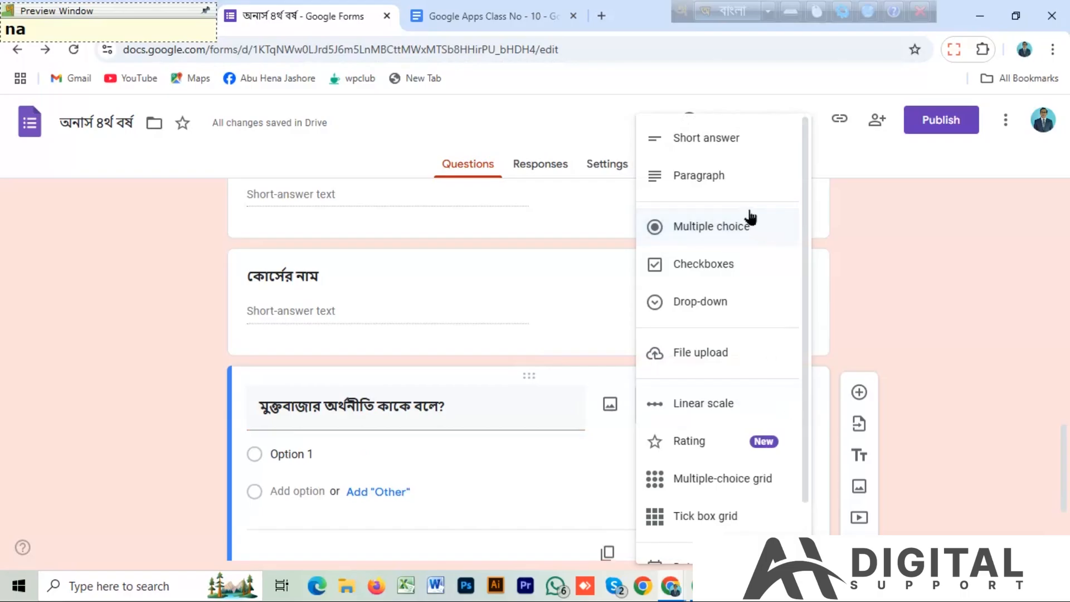
{"action": "left_click", "coordinate": [700, 142]}
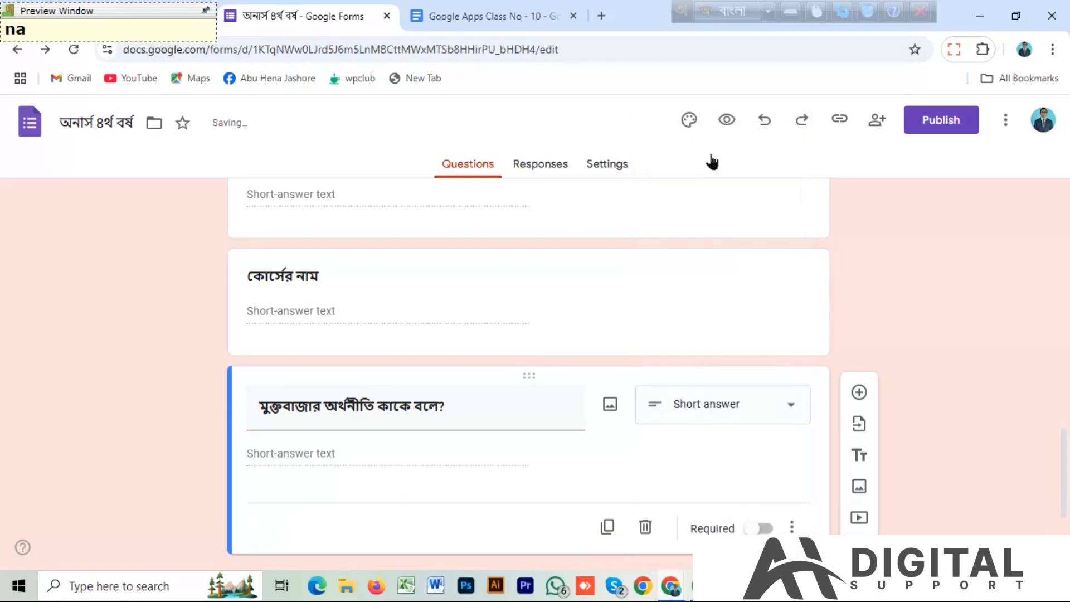
{"action": "left_click", "coordinate": [761, 529]}
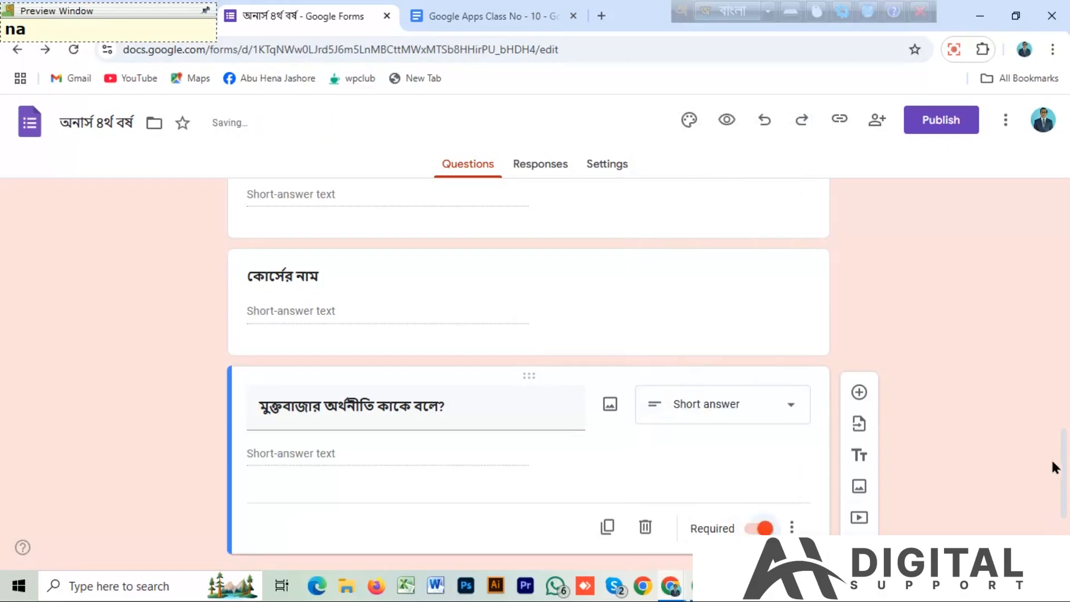
Make the কোর্সের নাম question required.
{"action": "scroll", "coordinate": [1061, 446], "scroll_direction": "up", "scroll_amount": 2}
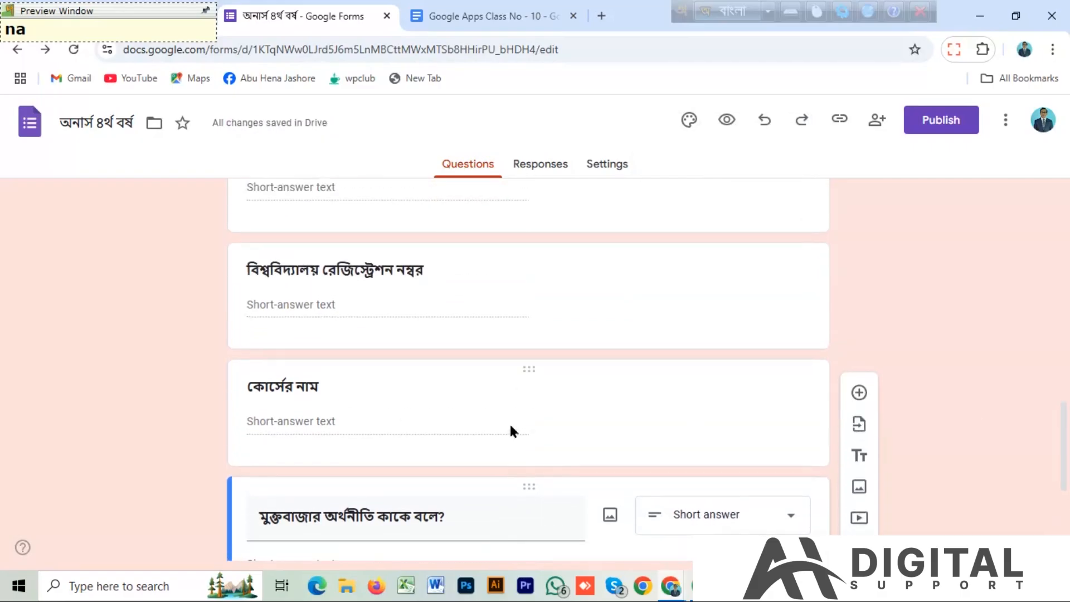
{"action": "left_click", "coordinate": [519, 433]}
{"action": "left_click", "coordinate": [399, 406]}
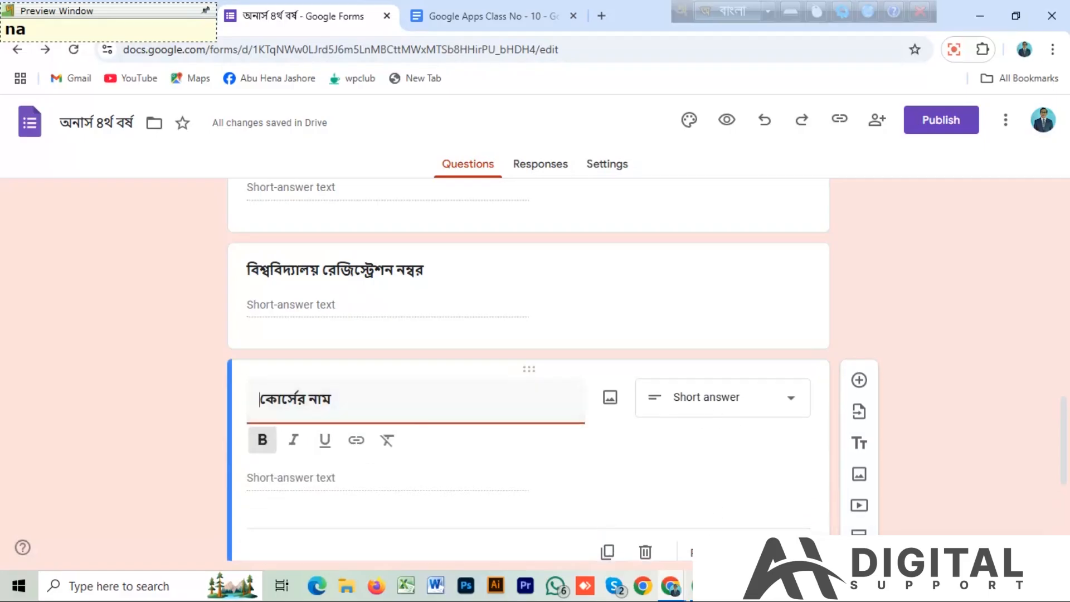
{"action": "left_click", "coordinate": [760, 521]}
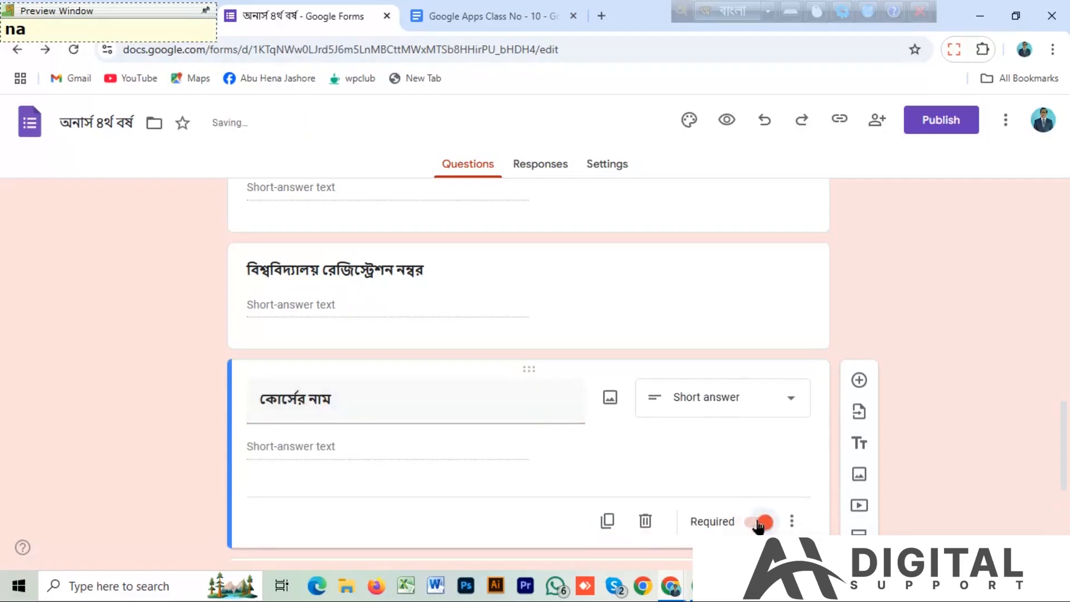
Make the বিশ্ববিদ্যালয় রেজিস্ট্রেশন নম্বর question required.
{"action": "scroll", "coordinate": [1066, 484], "scroll_direction": "up", "scroll_amount": 3}
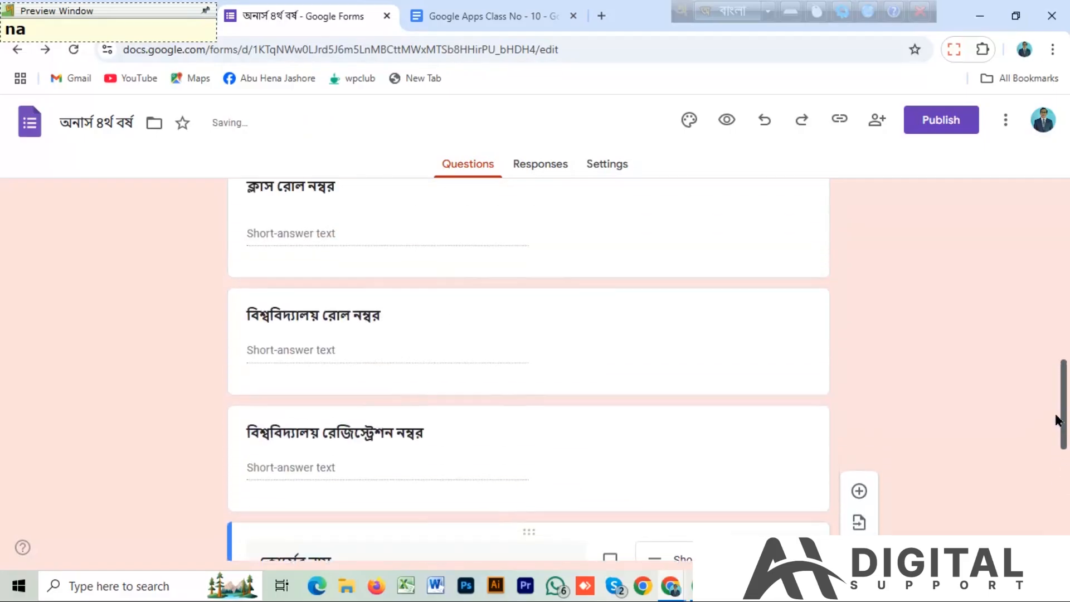
{"action": "left_click", "coordinate": [420, 441]}
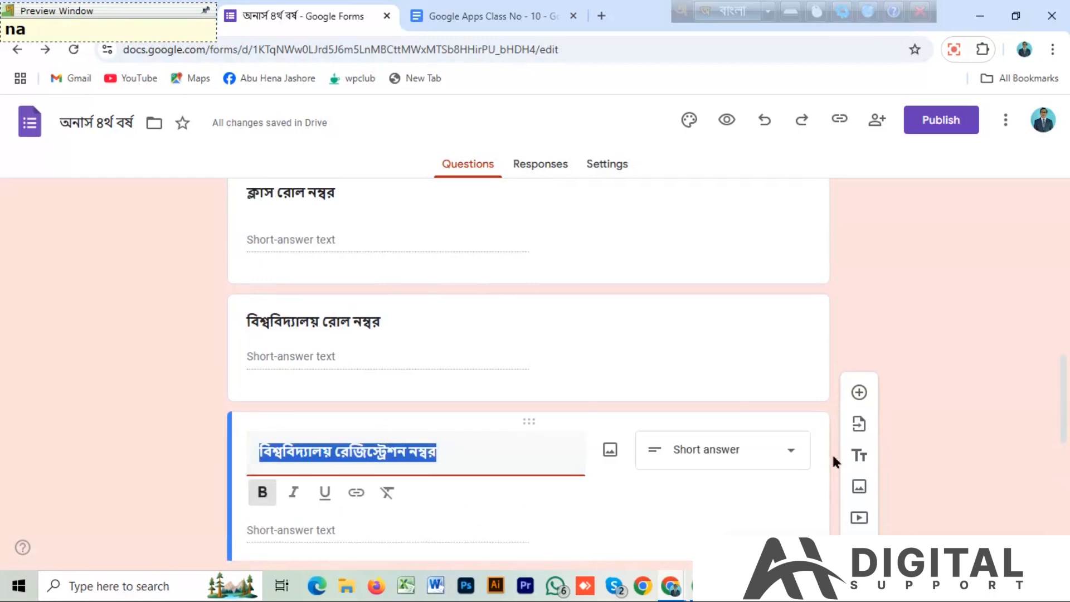
{"action": "scroll", "coordinate": [1062, 401], "scroll_direction": "down", "scroll_amount": 2}
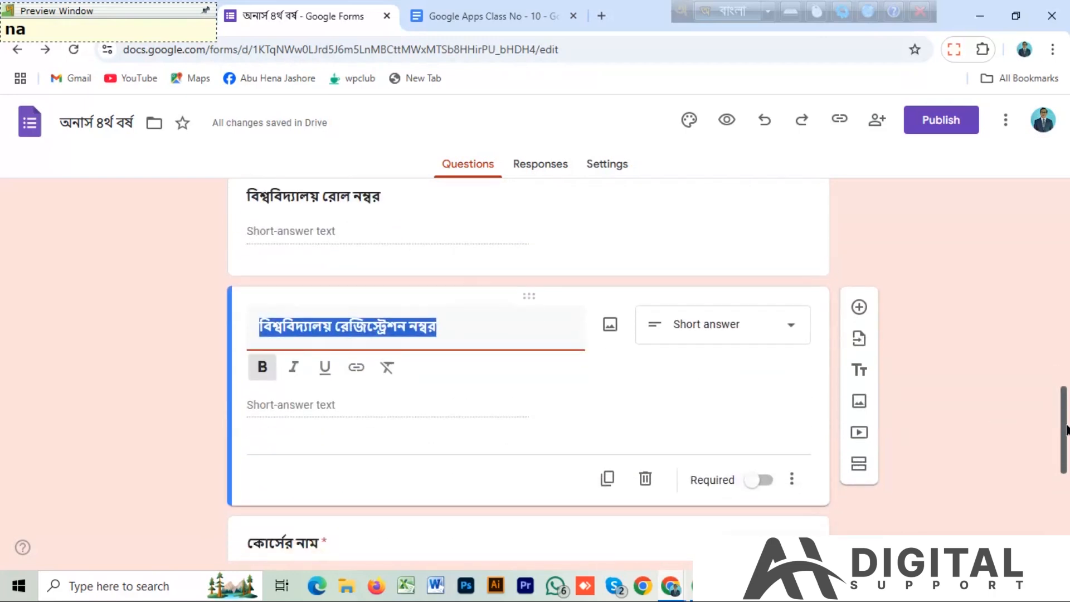
{"action": "left_click", "coordinate": [757, 482]}
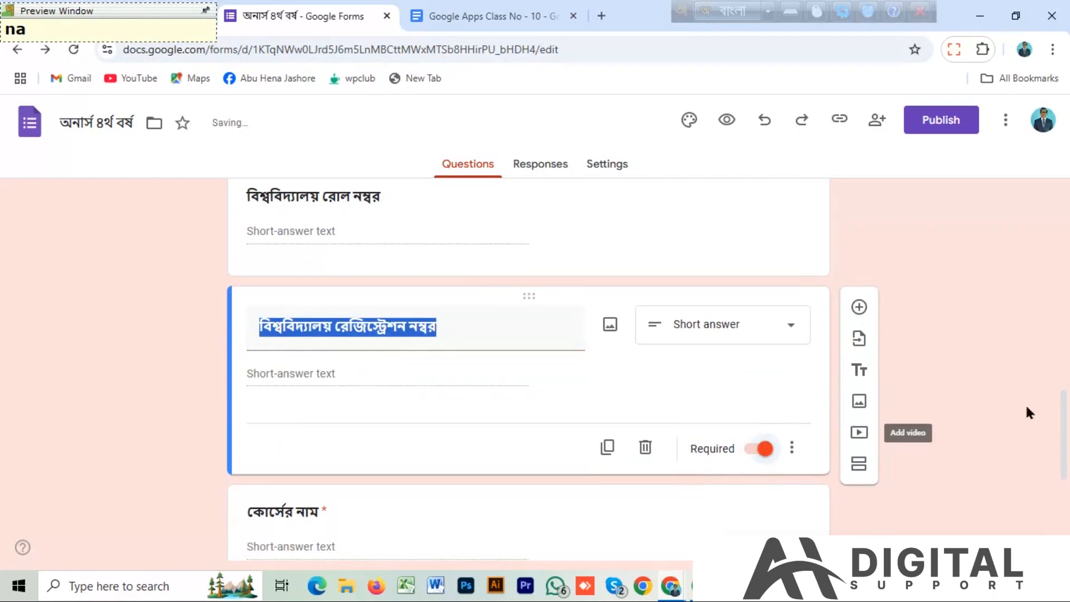
Make the বিশ্ববিদ্যালয় রোল নম্বর question required.
{"action": "left_click_drag", "start_coordinate": [1061, 432], "coordinate": [1054, 370]}
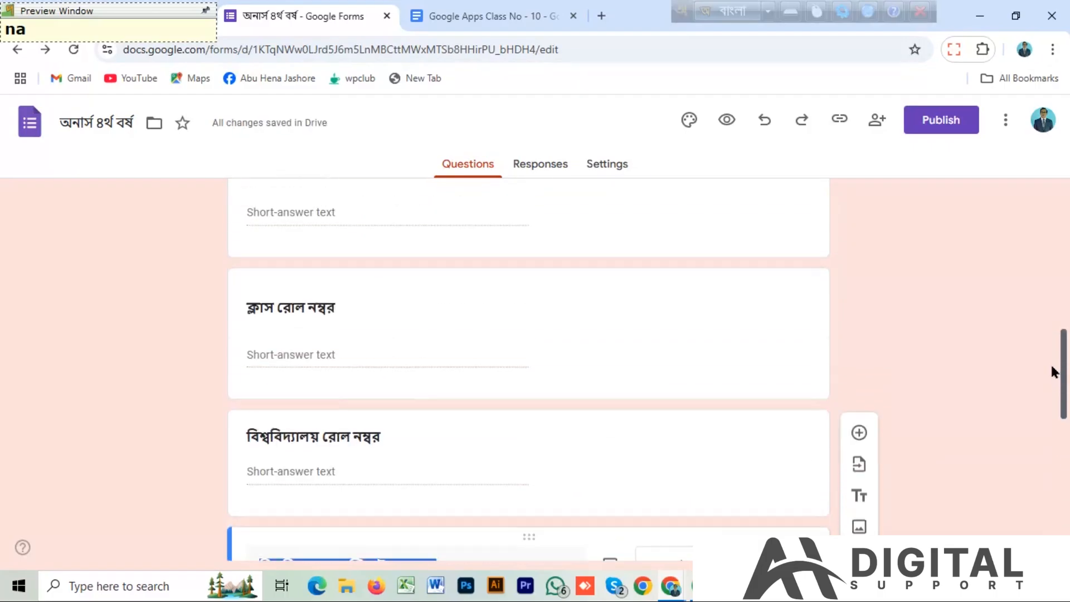
{"action": "left_click", "coordinate": [299, 454]}
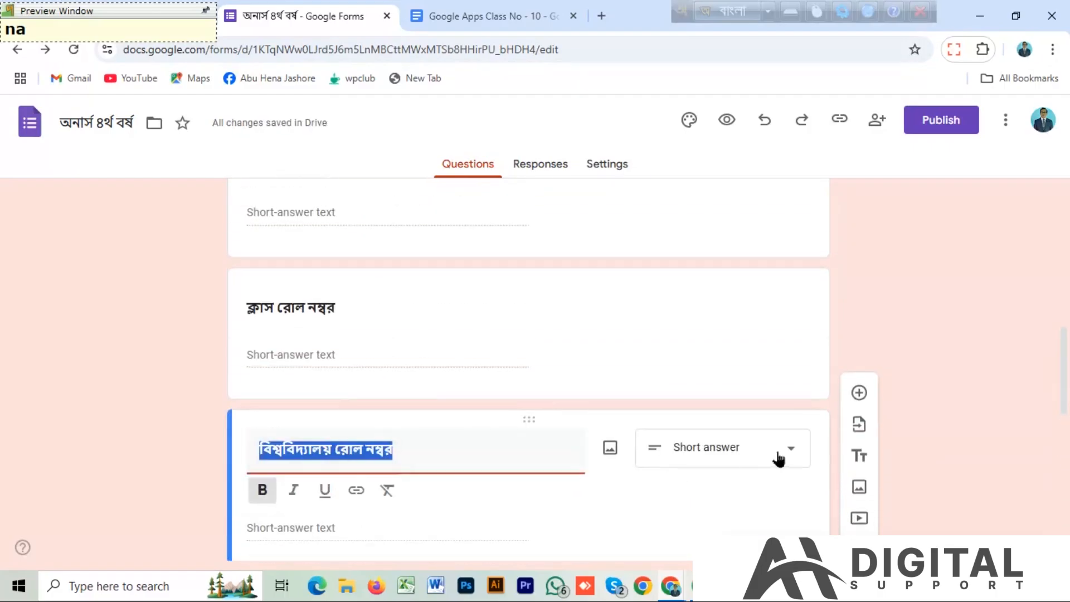
{"action": "left_click_drag", "start_coordinate": [1064, 368], "coordinate": [1064, 400]}
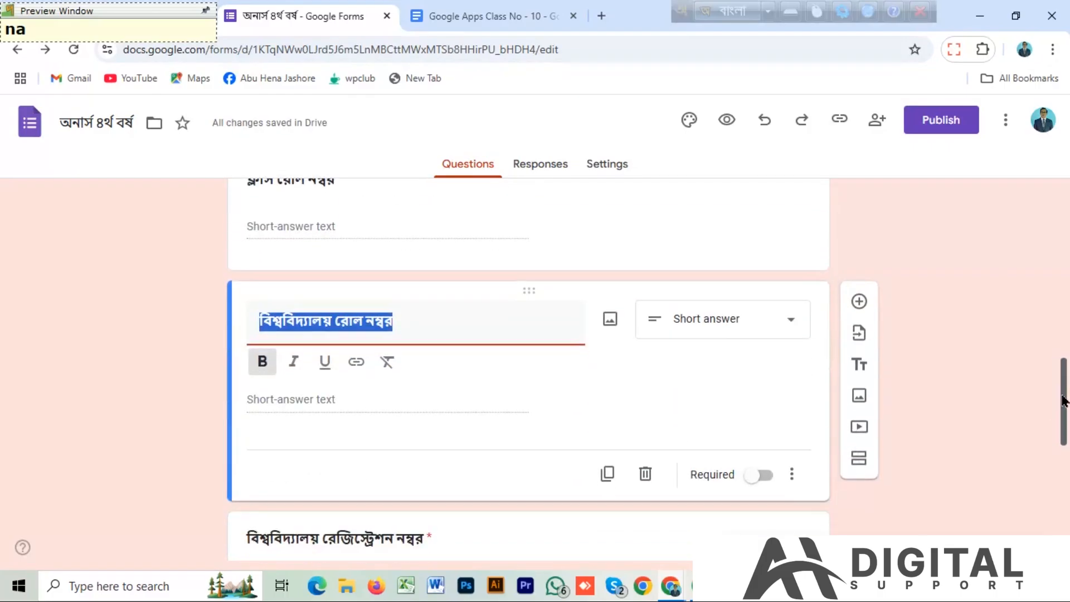
{"action": "left_click", "coordinate": [752, 482]}
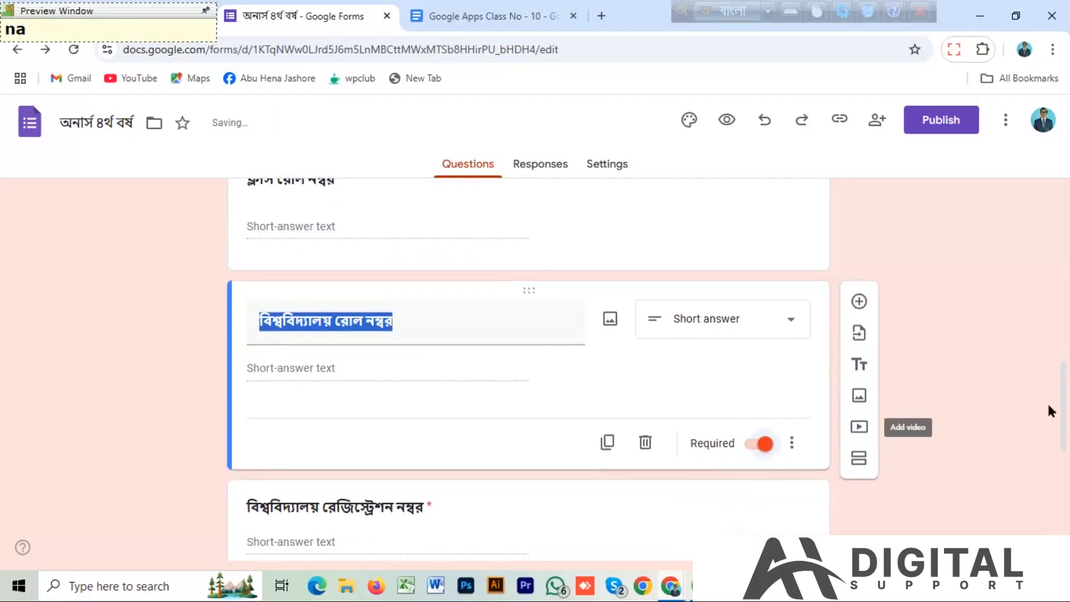
Make the ক্লাস রোল নম্বর question required.
{"action": "left_click_drag", "start_coordinate": [1062, 403], "coordinate": [1058, 363]}
{"action": "scroll", "coordinate": [812, 406], "scroll_direction": "up", "scroll_amount": 1}
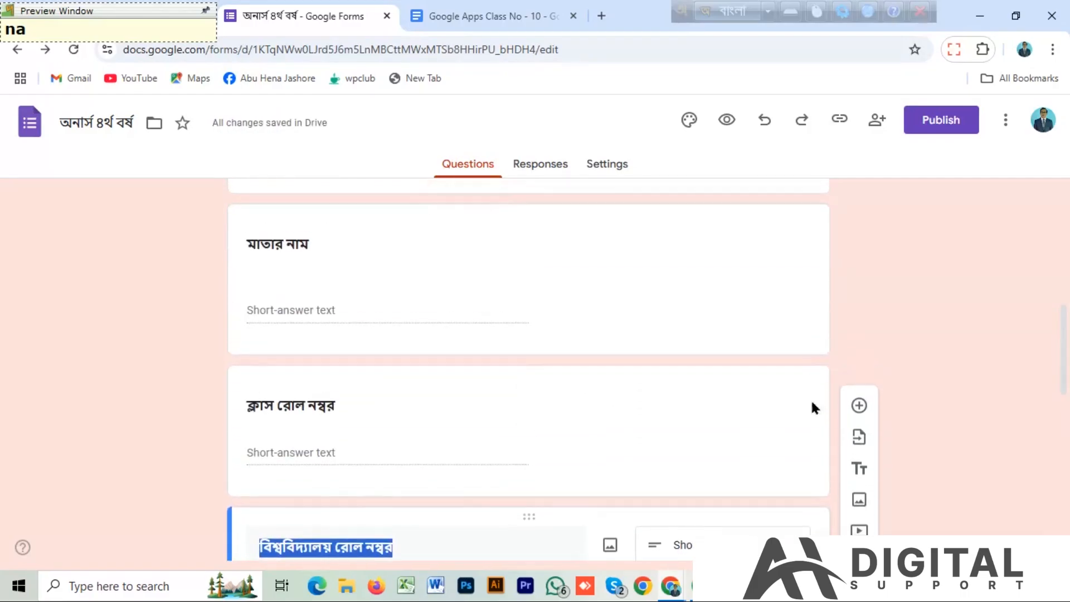
{"action": "left_click", "coordinate": [315, 415]}
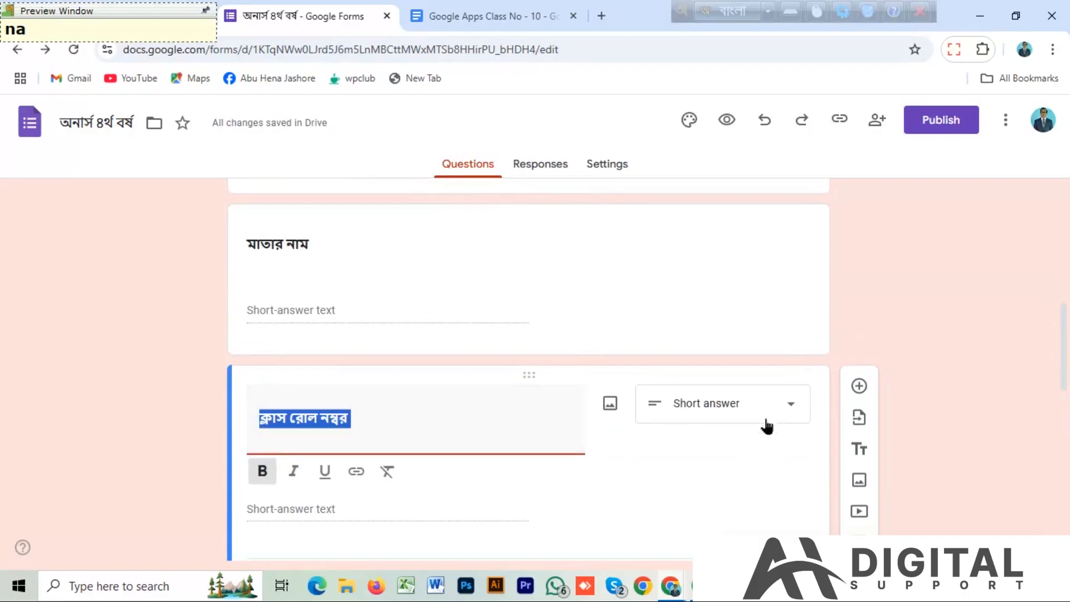
{"action": "left_click_drag", "start_coordinate": [1062, 373], "coordinate": [1062, 406]}
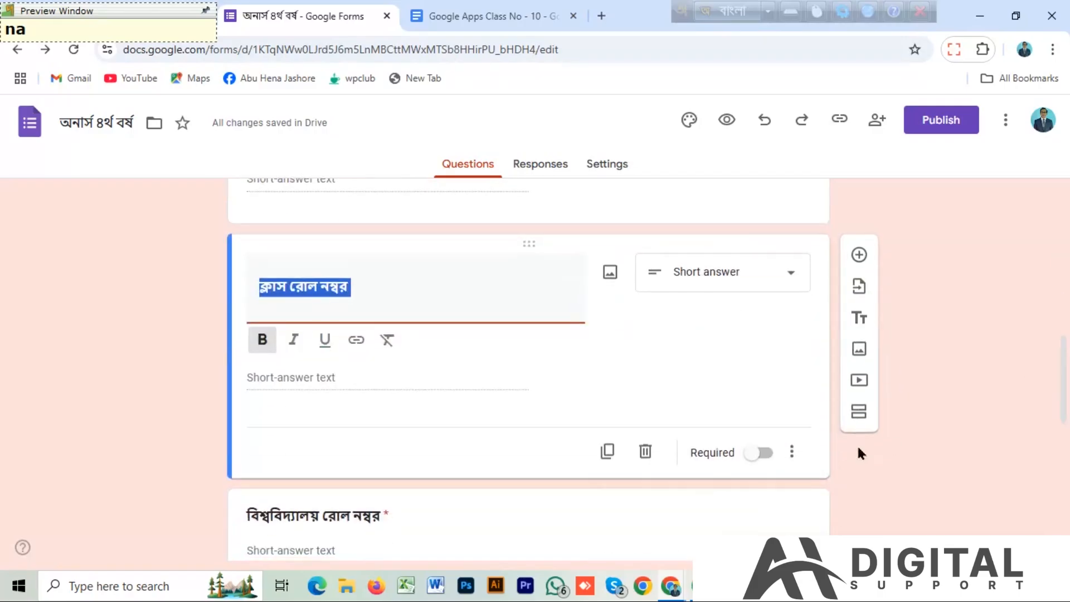
{"action": "left_click", "coordinate": [759, 453]}
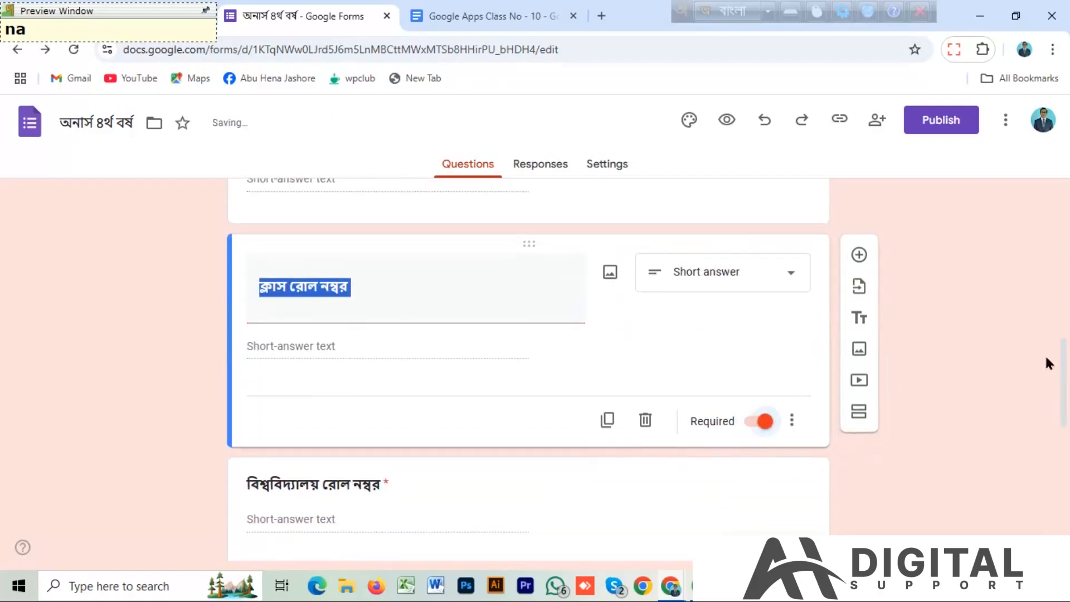
Make the মাতার নাম question required.
{"action": "left_click_drag", "start_coordinate": [1063, 370], "coordinate": [1059, 305]}
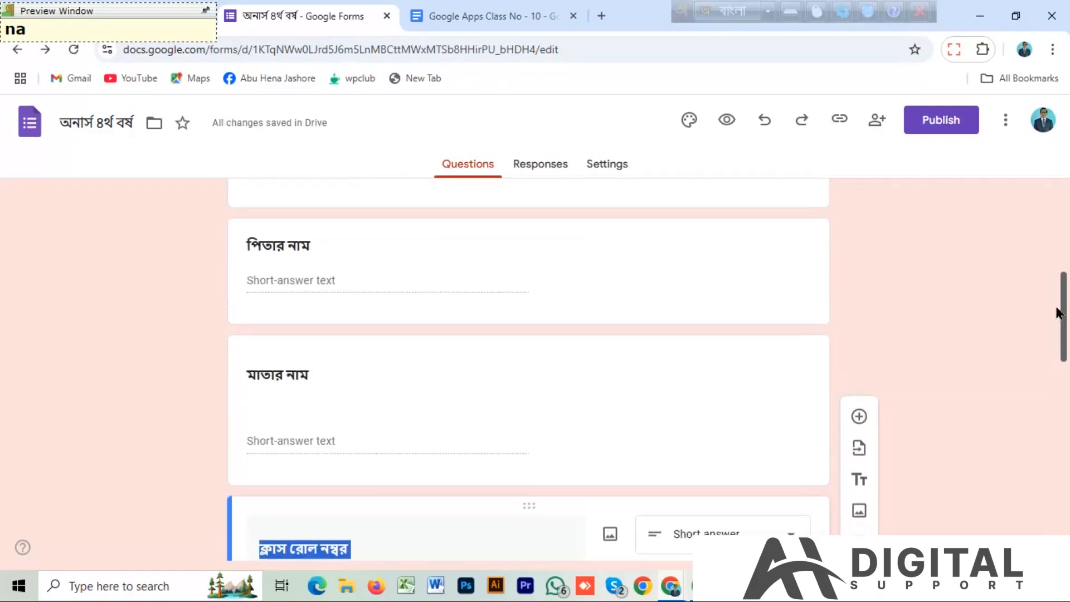
{"action": "left_click", "coordinate": [385, 378]}
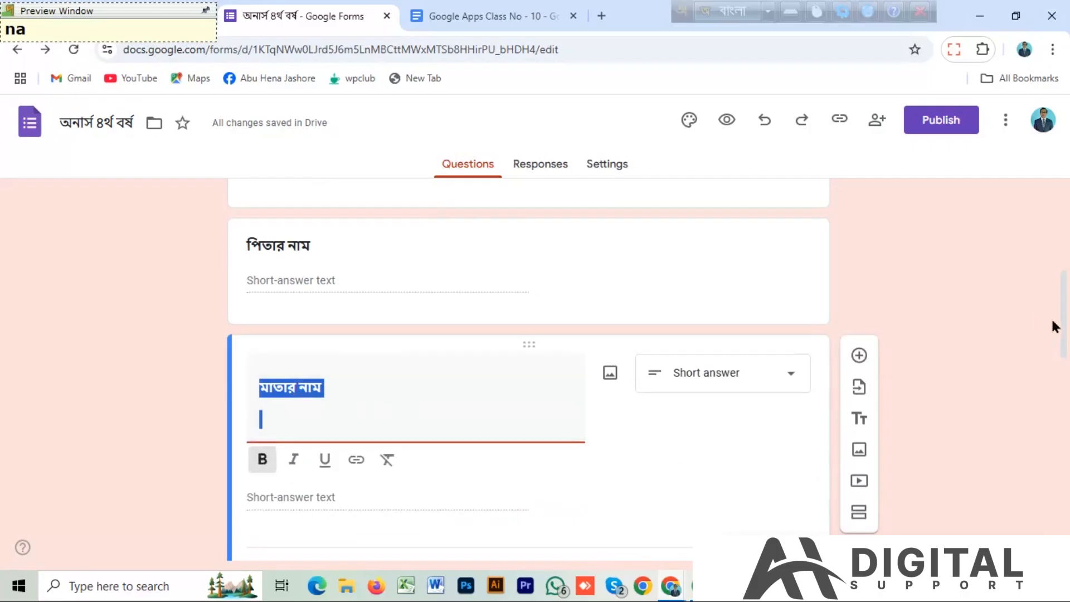
{"action": "left_click_drag", "start_coordinate": [1062, 313], "coordinate": [1062, 338]}
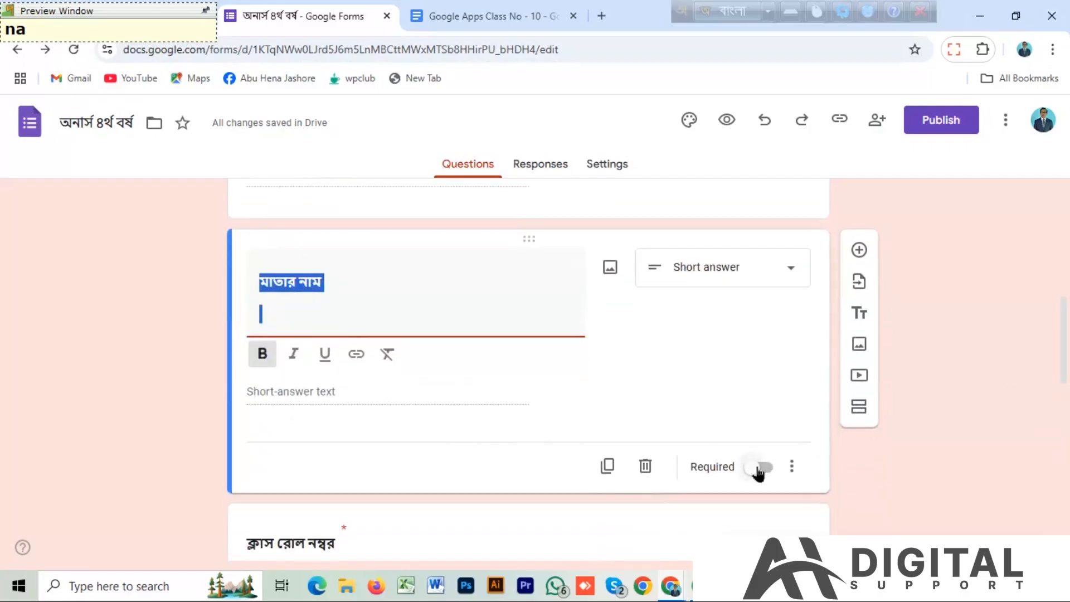
{"action": "left_click", "coordinate": [759, 468]}
Make the পিতার নাম question required.
{"action": "left_click_drag", "start_coordinate": [1064, 341], "coordinate": [1062, 301]}
{"action": "left_click", "coordinate": [285, 340]}
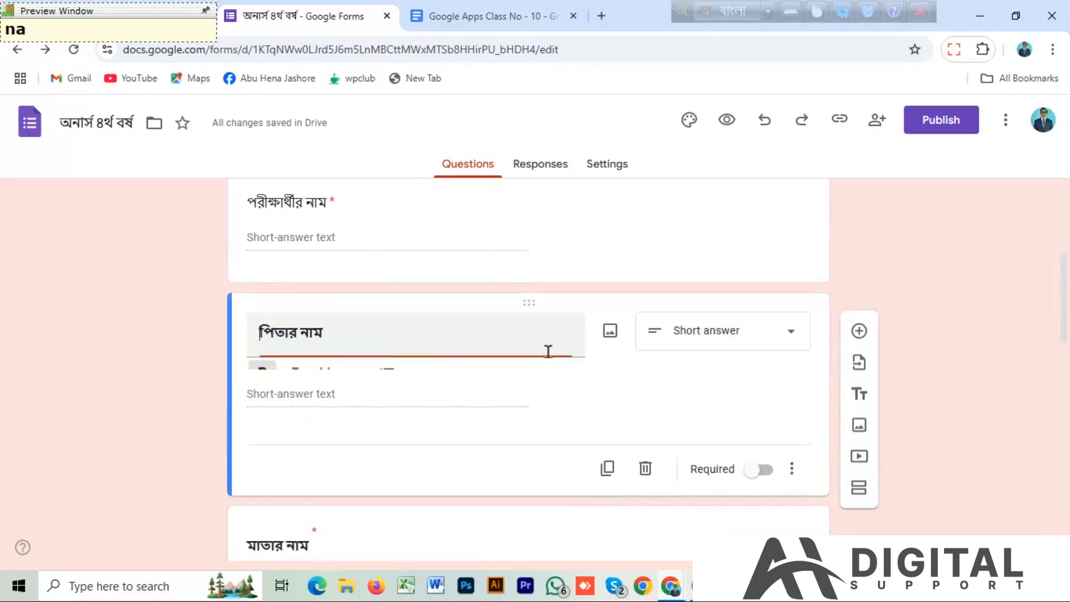
{"action": "left_click", "coordinate": [755, 488]}
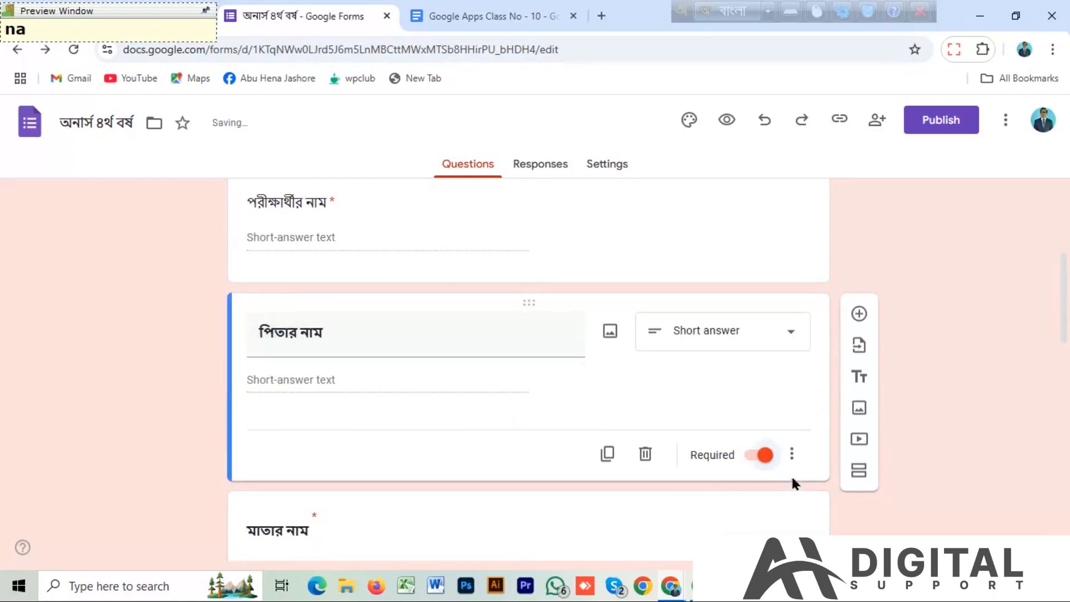
Check whether the পরীক্ষার্থীর নাম question is set as required.
{"action": "left_click_drag", "start_coordinate": [1062, 313], "coordinate": [1062, 283]}
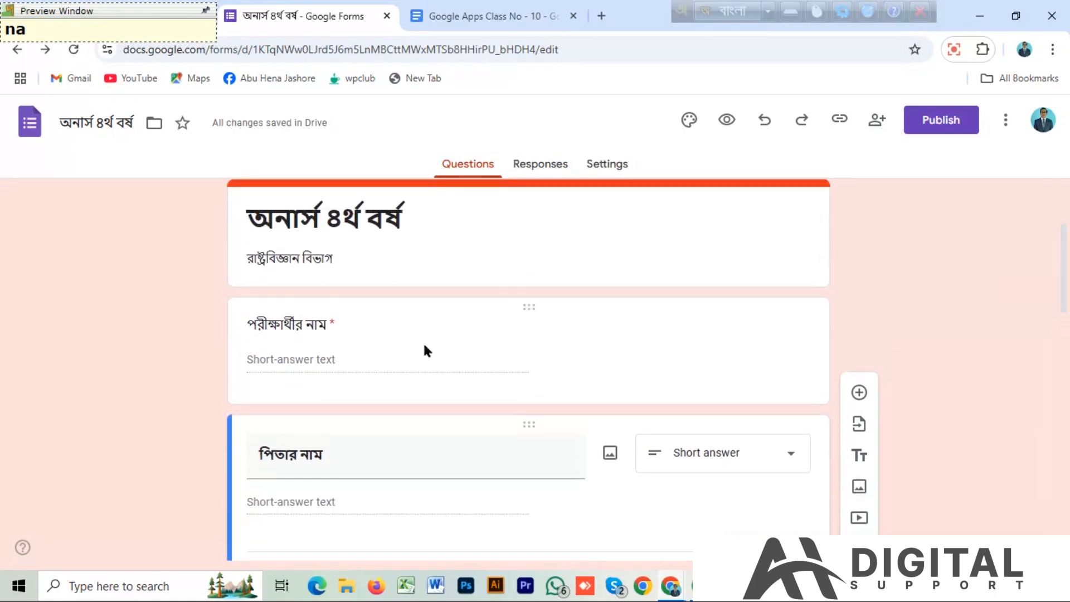
{"action": "left_click", "coordinate": [294, 346]}
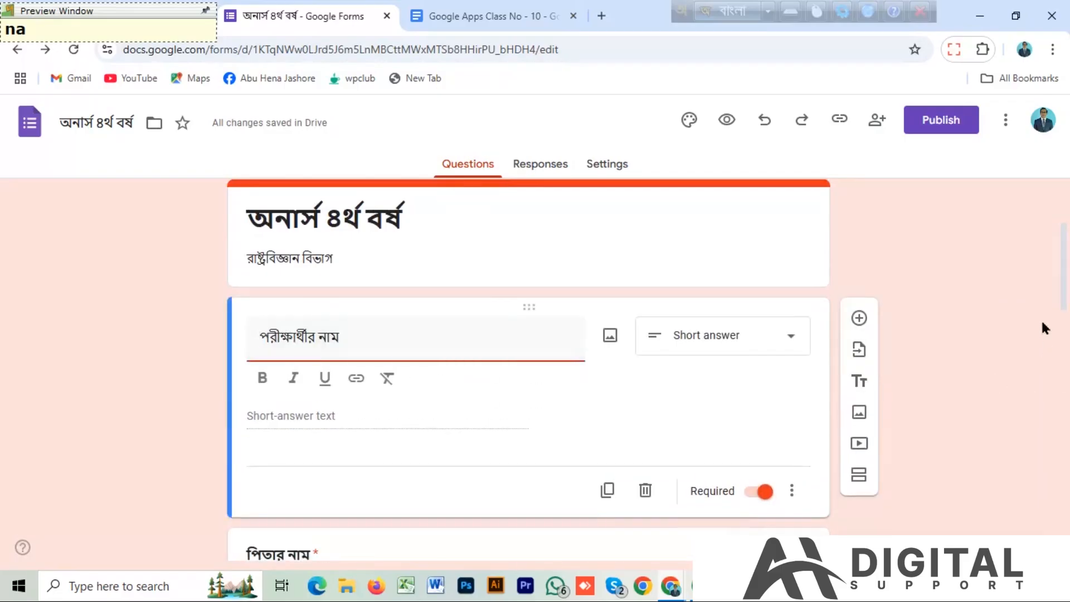
{"action": "left_click", "coordinate": [1000, 462]}
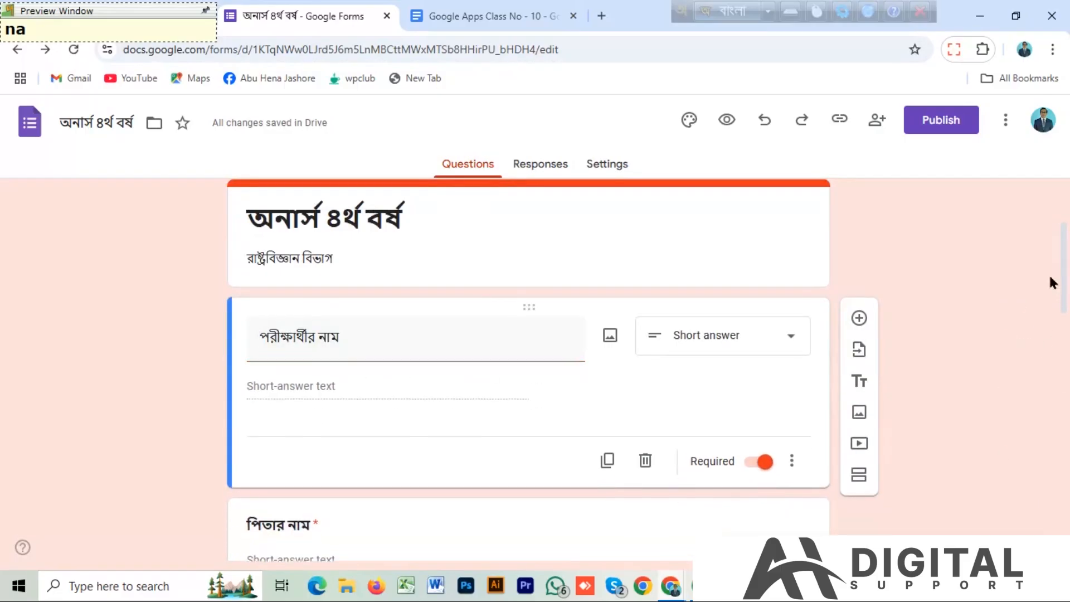
Add a new question titled বিশ্বায়নের সংজ্ঞা দাও।, copying its text from the Google Docs document.
{"action": "left_click_drag", "start_coordinate": [1065, 242], "coordinate": [1067, 498]}
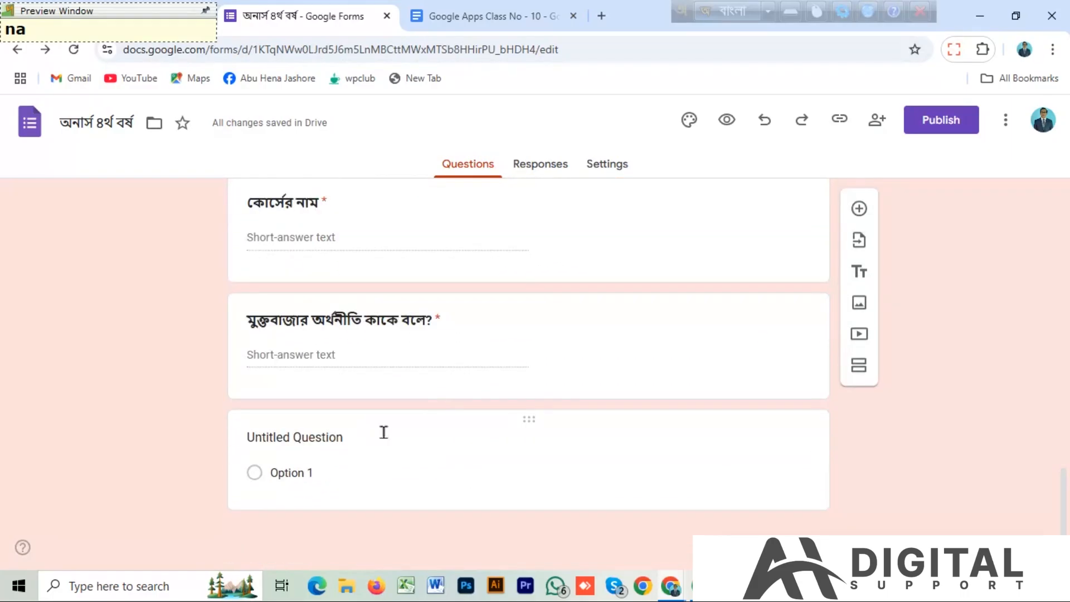
{"action": "left_click", "coordinate": [859, 209]}
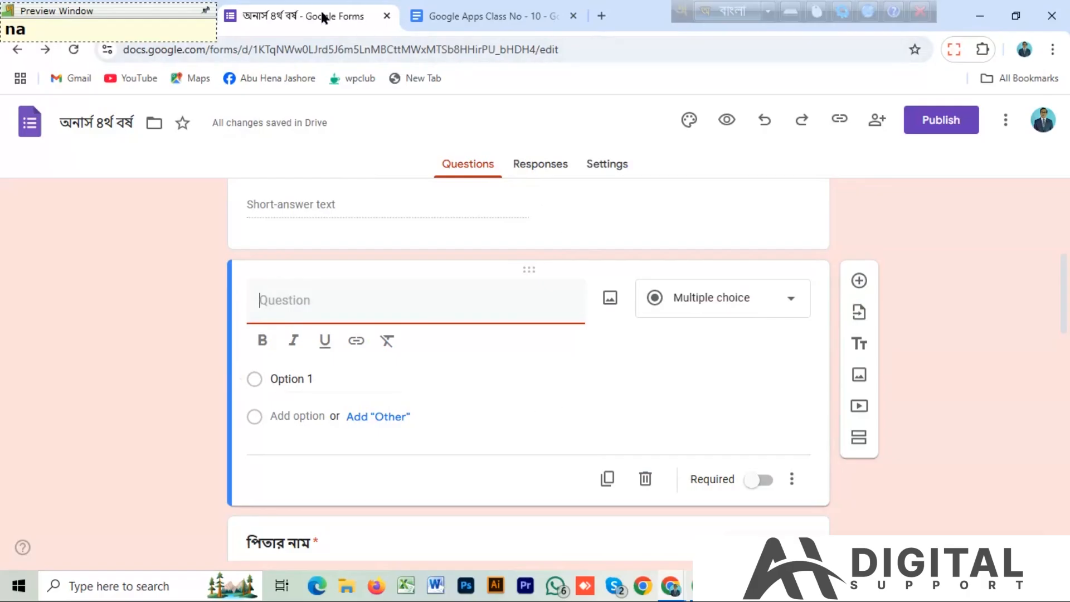
{"action": "left_click", "coordinate": [485, 15]}
{"action": "left_click_drag", "start_coordinate": [408, 461], "coordinate": [237, 463]}
{"action": "key", "text": "ctrl+c"}
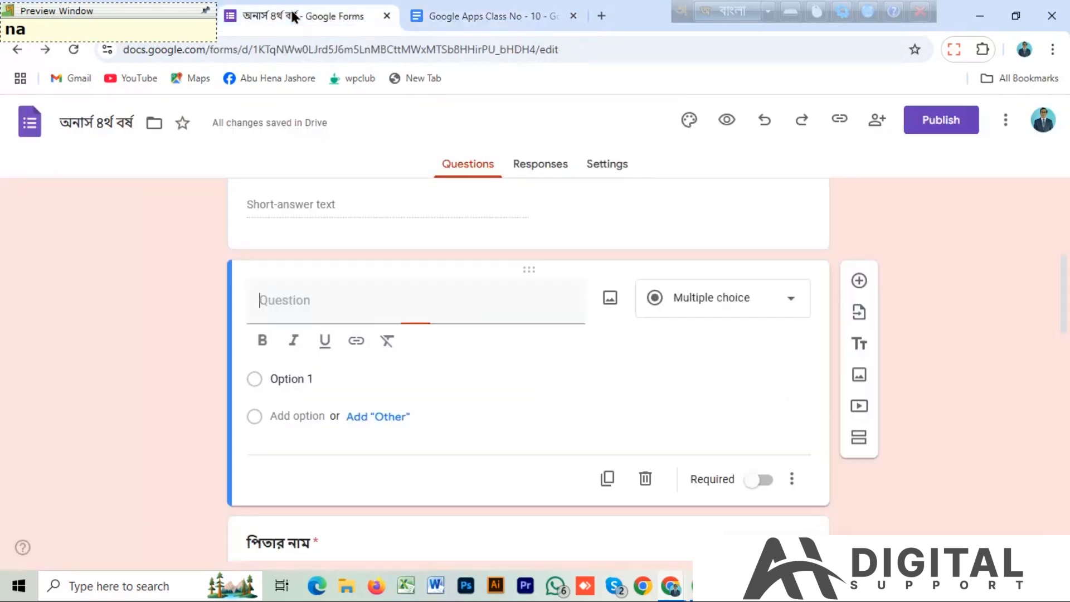
{"action": "left_click", "coordinate": [295, 16]}
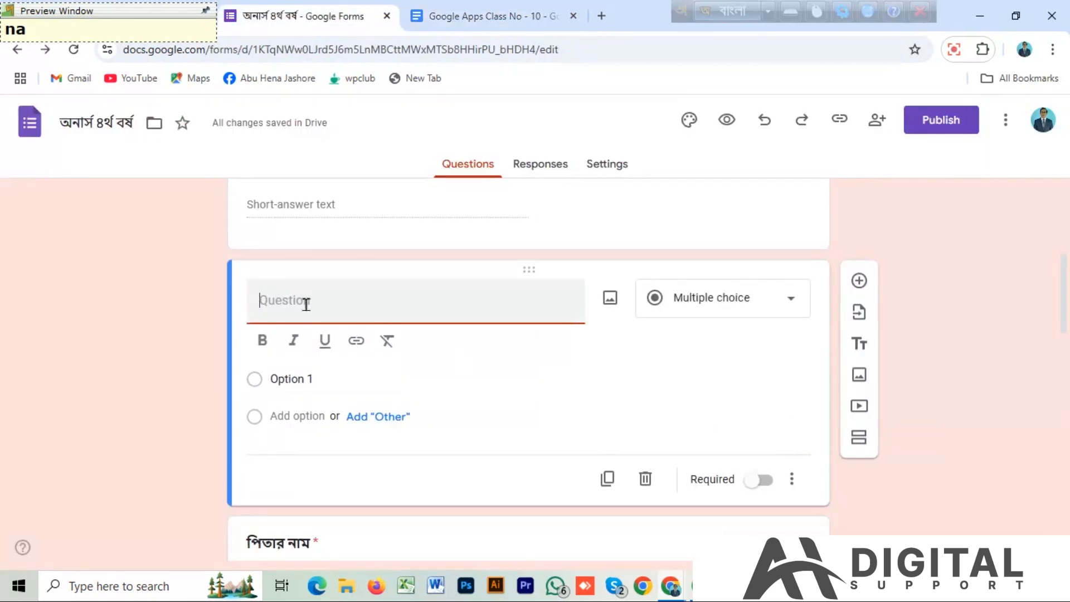
{"action": "key", "text": "ctrl+v"}
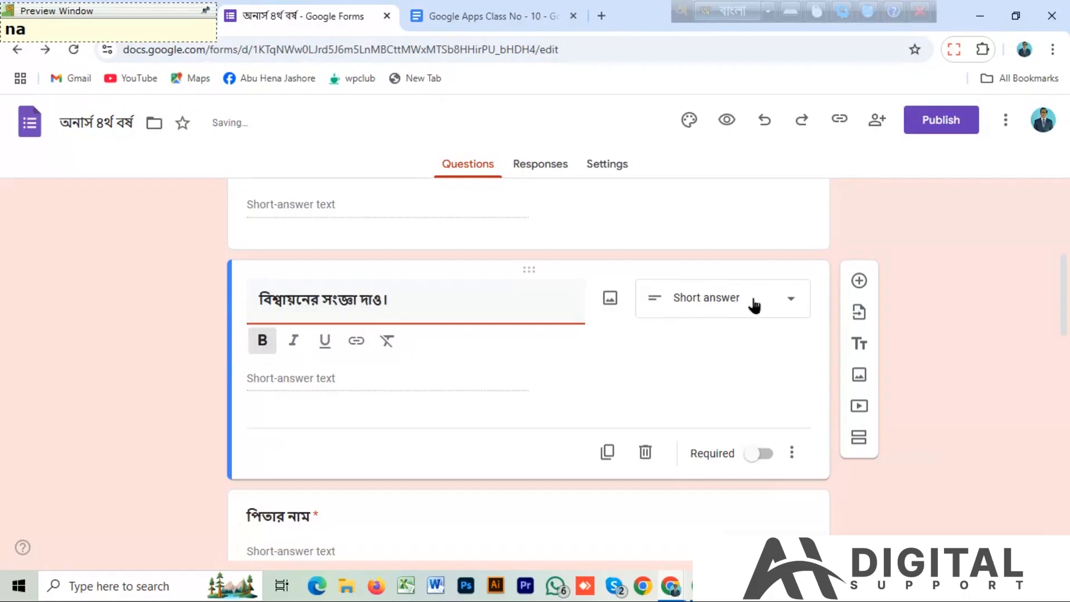
Set the বিশ্বায়নের সংজ্ঞা দাও। question to the Paragraph answer type and make it required.
{"action": "left_click", "coordinate": [787, 304]}
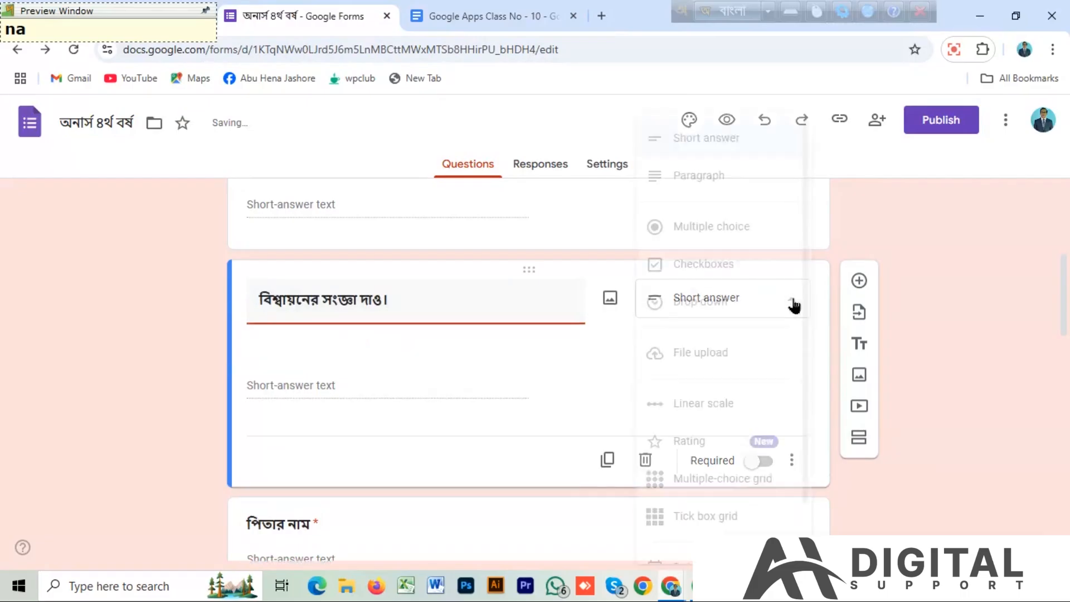
{"action": "left_click", "coordinate": [706, 177]}
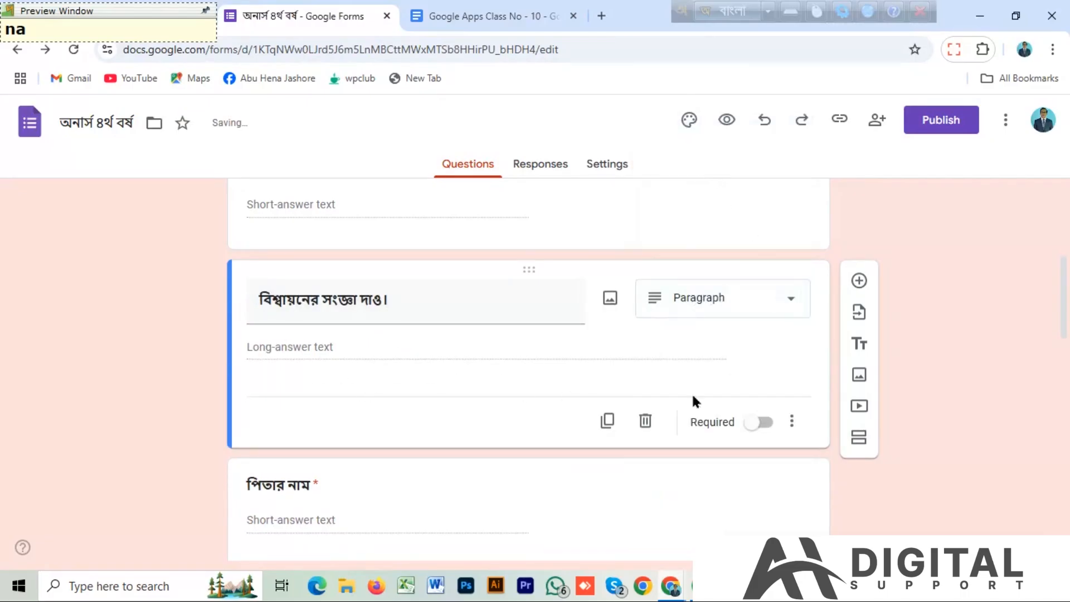
{"action": "left_click", "coordinate": [763, 424]}
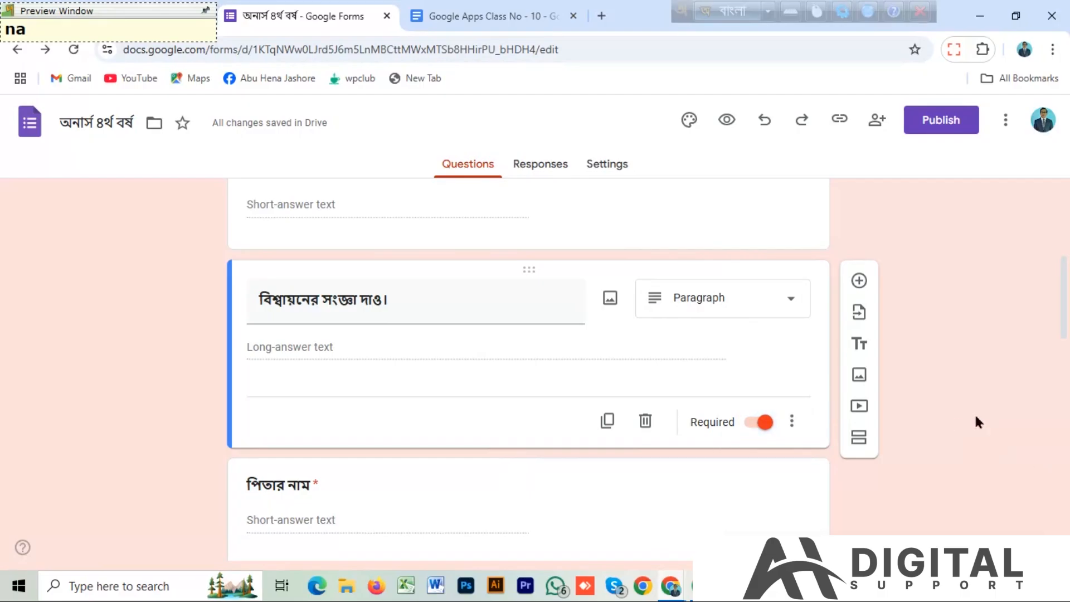
Move the বিশ্বায়নের সংজ্ঞা দাও। question to the end of the form, below the untitled question.
{"action": "scroll", "coordinate": [1061, 304], "scroll_direction": "up", "scroll_amount": 4}
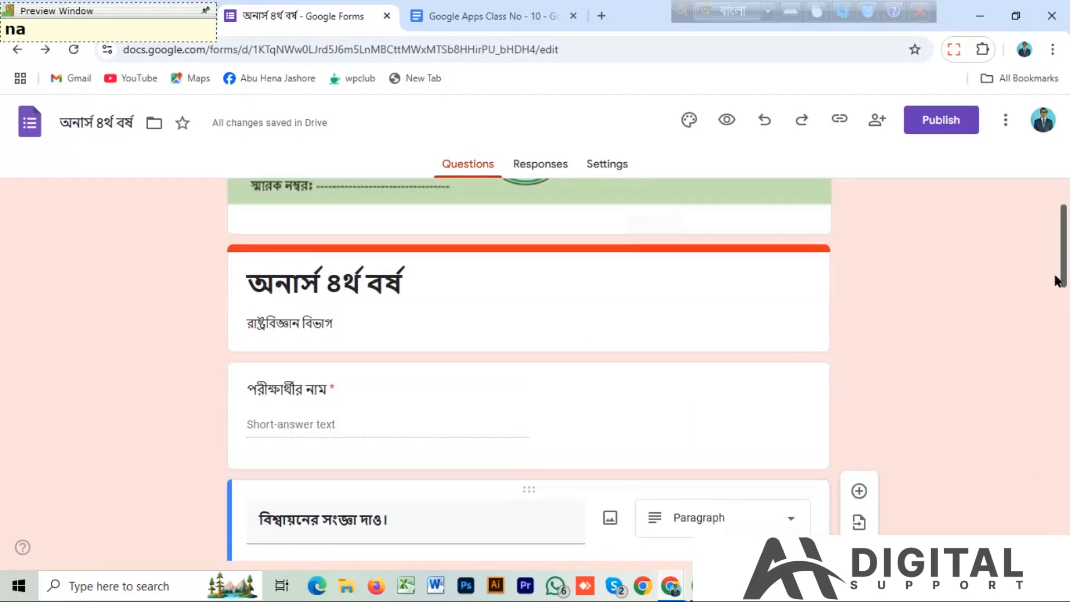
{"action": "scroll", "coordinate": [1058, 277], "scroll_direction": "down", "scroll_amount": 5}
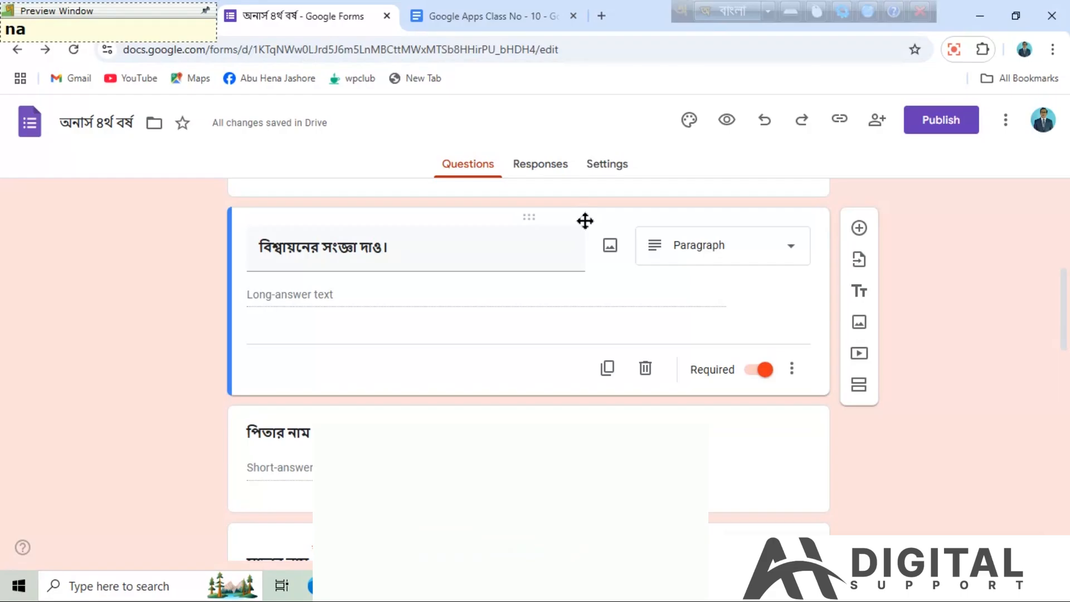
{"action": "left_click_drag", "start_coordinate": [582, 226], "coordinate": [584, 299]}
{"action": "left_click_drag", "start_coordinate": [588, 444], "coordinate": [561, 411]}
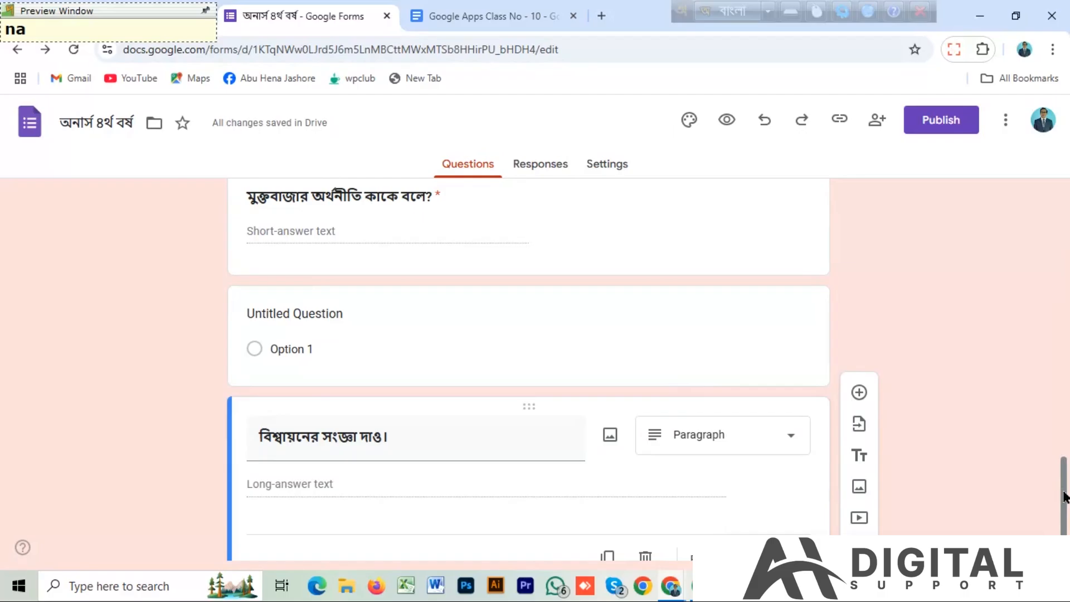
Add a multiple-choice question after the last one, titled বিমস্টেকের সদর দপ্তর কোথায়?, copying its text from the Google Docs document.
{"action": "scroll", "coordinate": [1064, 496], "scroll_direction": "down", "scroll_amount": 2}
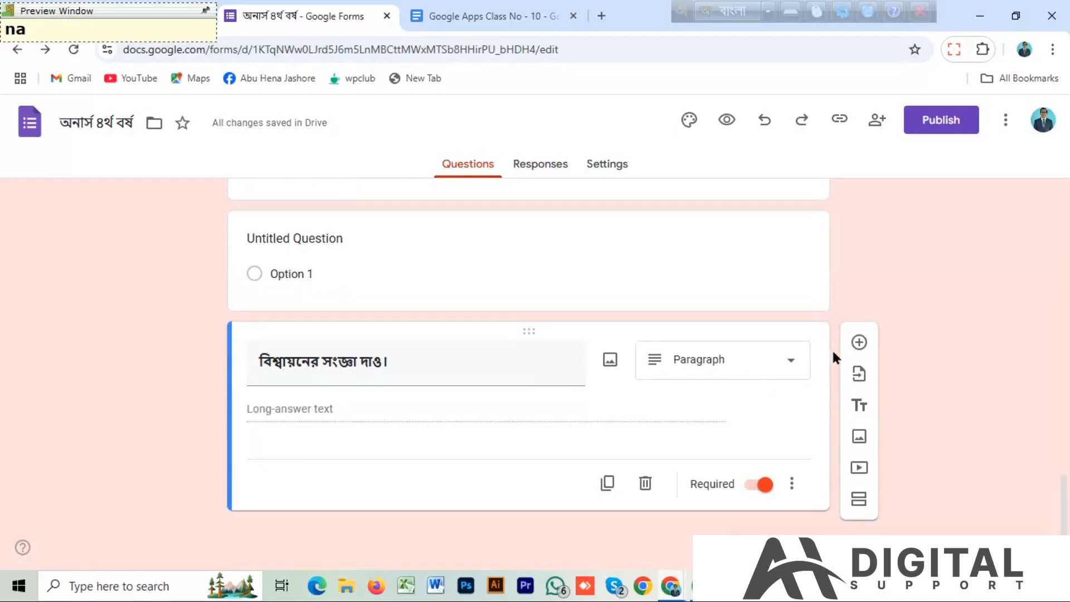
{"action": "left_click", "coordinate": [859, 343]}
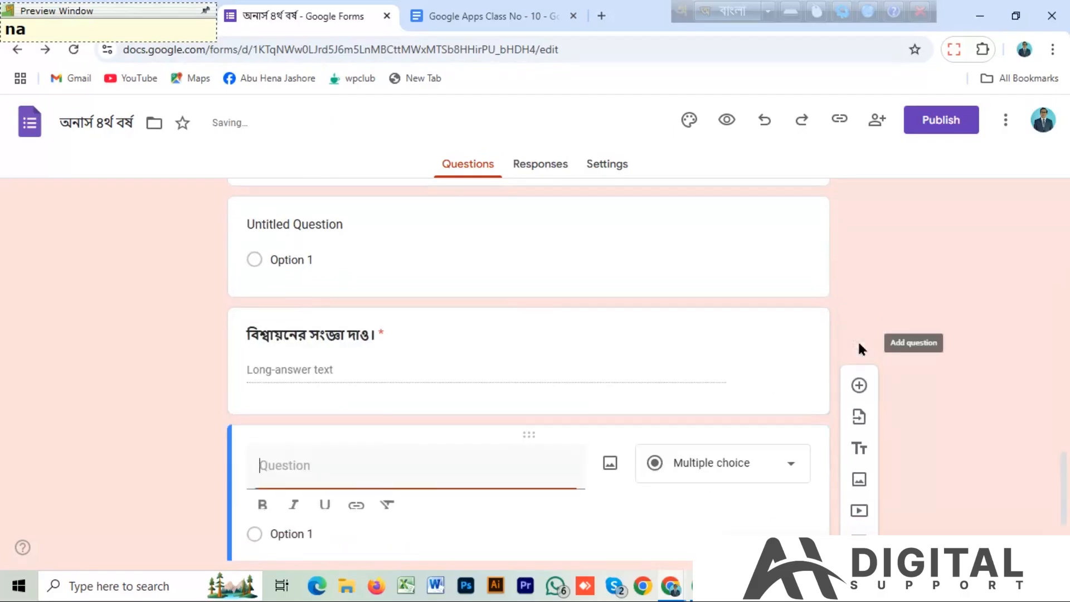
{"action": "left_click", "coordinate": [490, 16]}
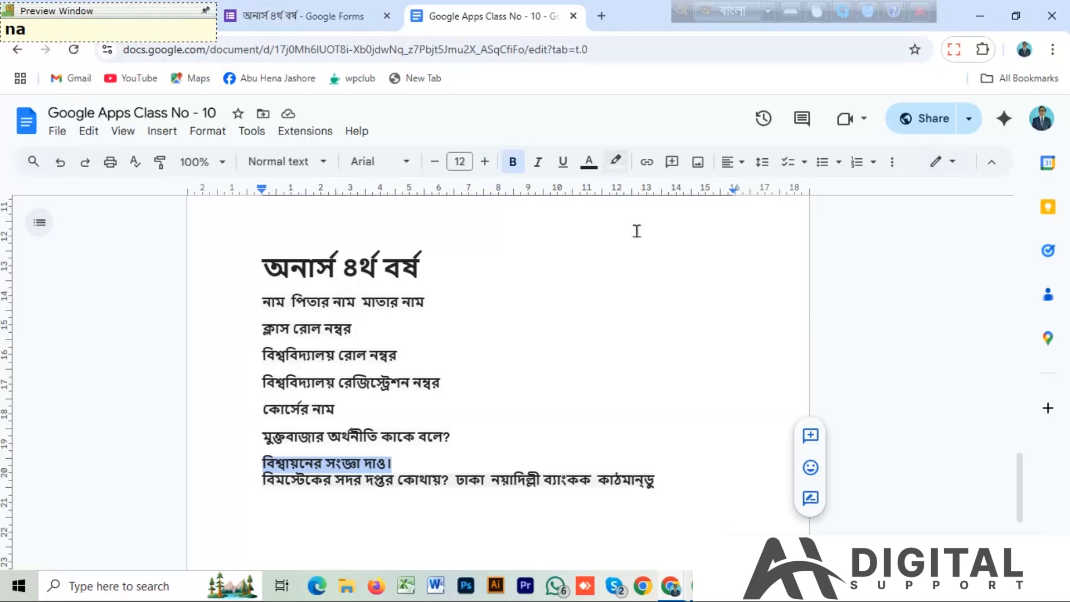
{"action": "left_click_drag", "start_coordinate": [262, 480], "coordinate": [452, 480]}
{"action": "key", "text": "ctrl+c"}
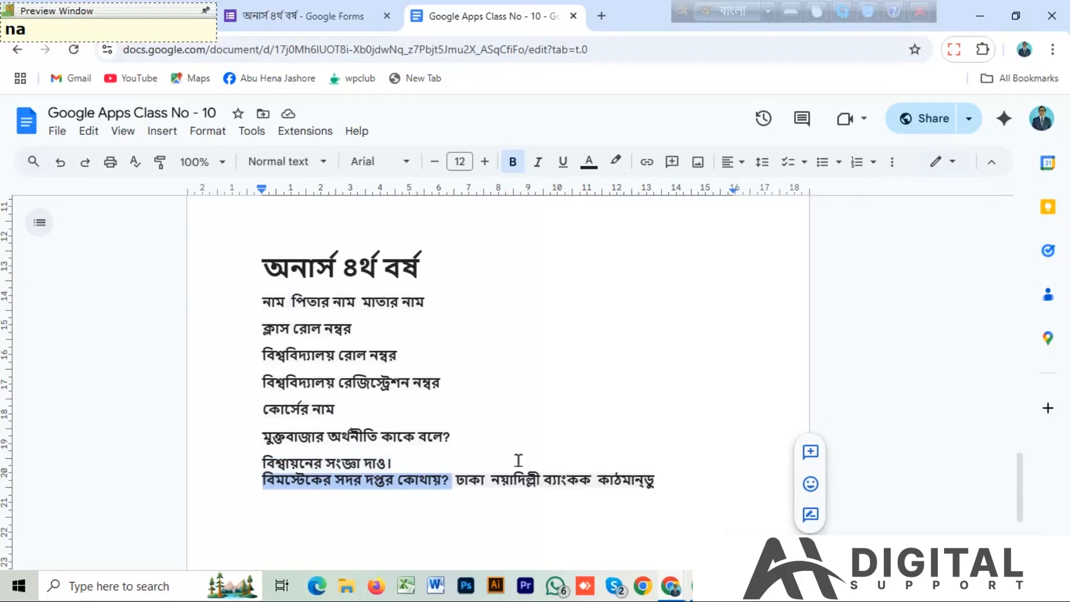
{"action": "left_click", "coordinate": [322, 16]}
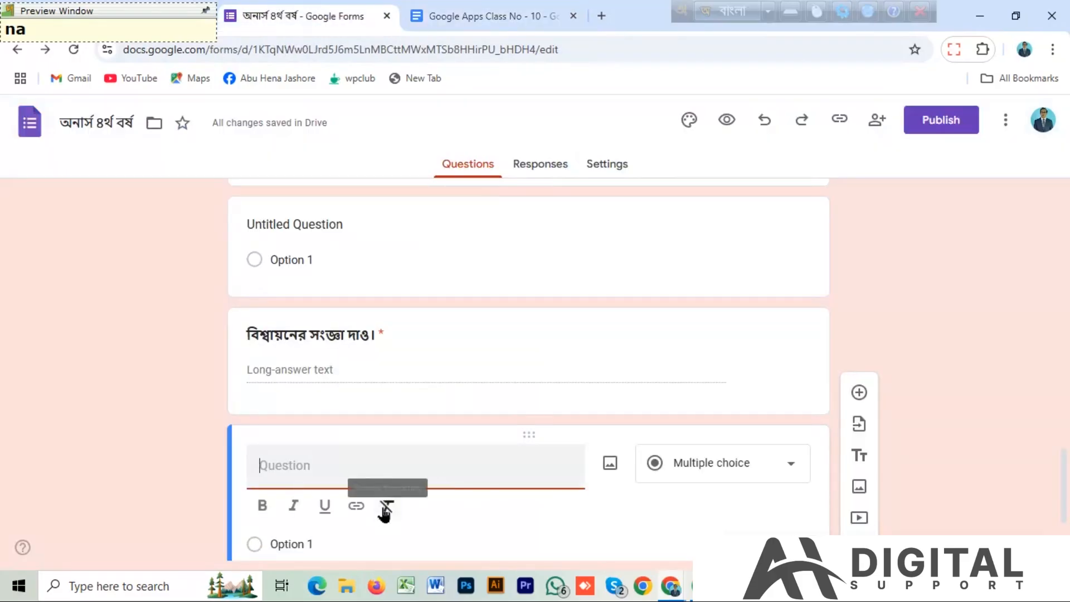
{"action": "key", "text": "ctrl+v"}
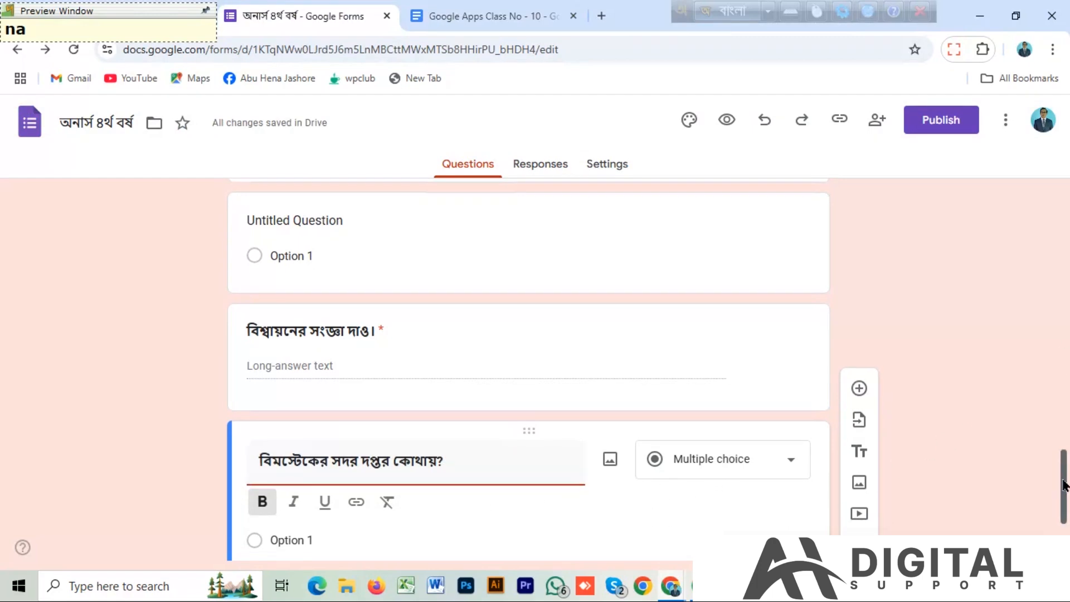
Set the first option of বিমস্টেকের সদর দপ্তর কোথায়? to ঢাকা, copied from the document, and add an "Other" option.
{"action": "scroll", "coordinate": [484, 433], "scroll_direction": "down", "scroll_amount": 3}
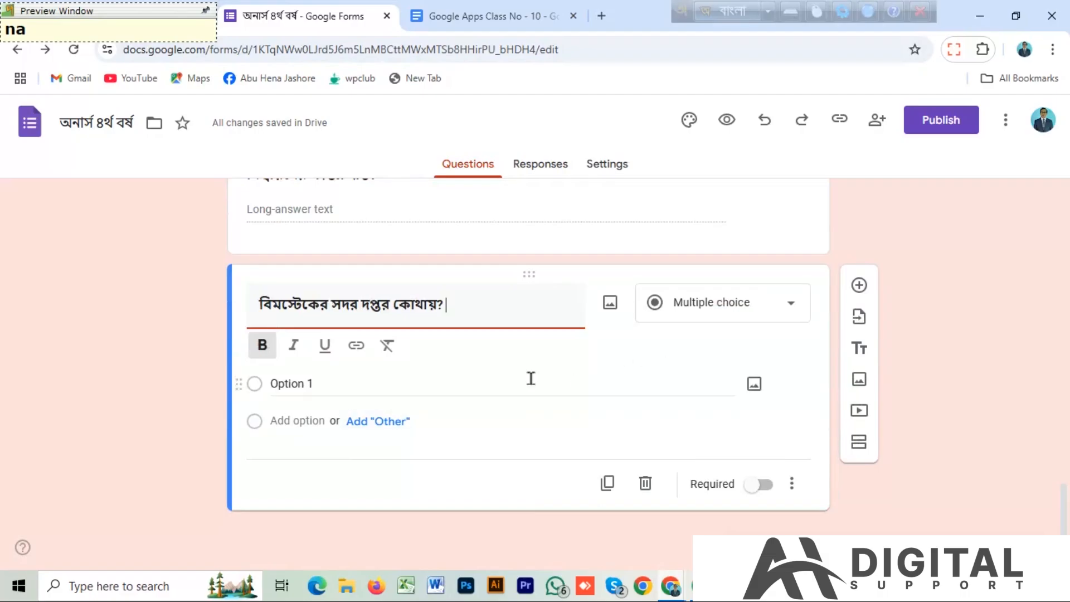
{"action": "left_click", "coordinate": [311, 384]}
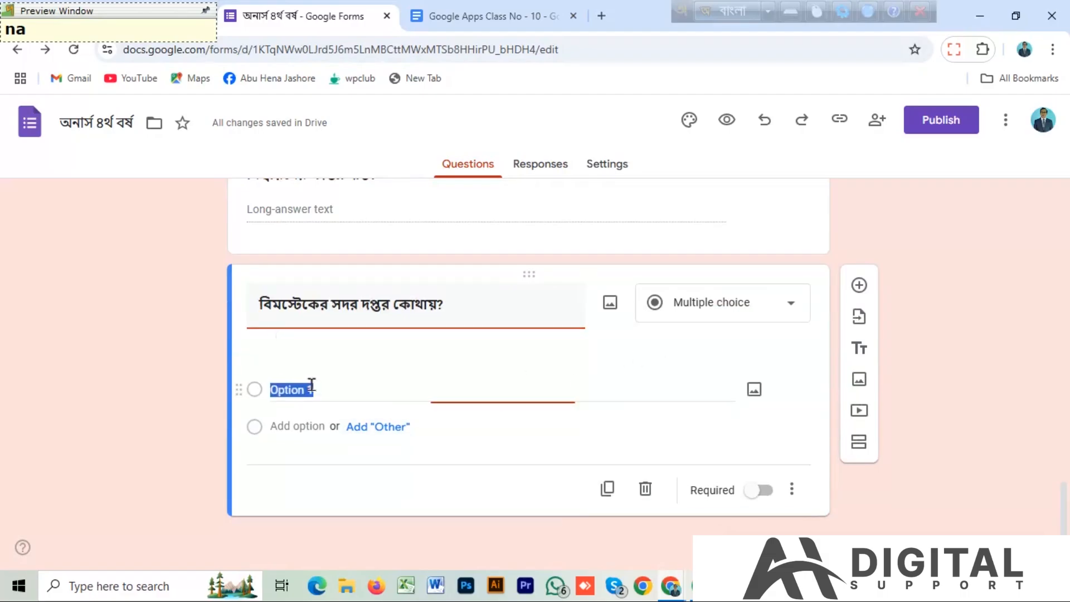
{"action": "left_click", "coordinate": [476, 17]}
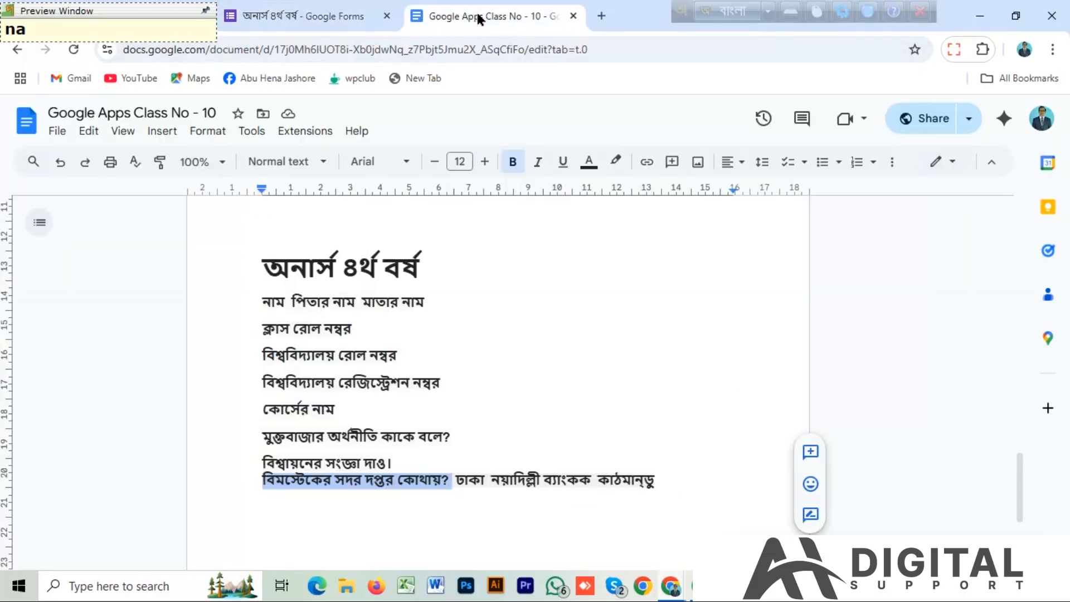
{"action": "left_click_drag", "start_coordinate": [455, 480], "coordinate": [484, 479]}
{"action": "key", "text": "ctrl+c"}
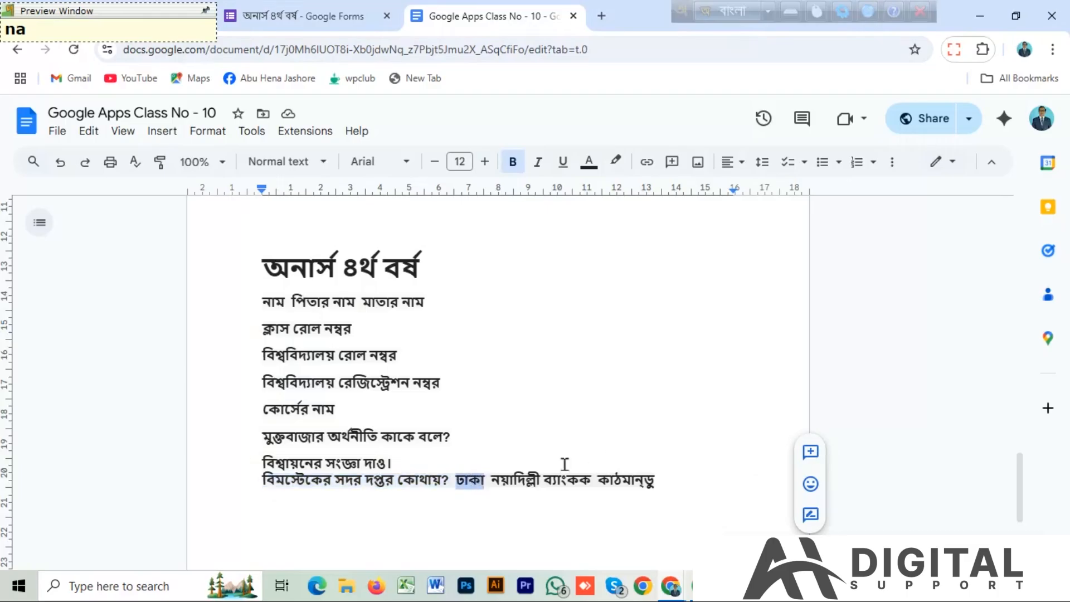
{"action": "left_click", "coordinate": [325, 17]}
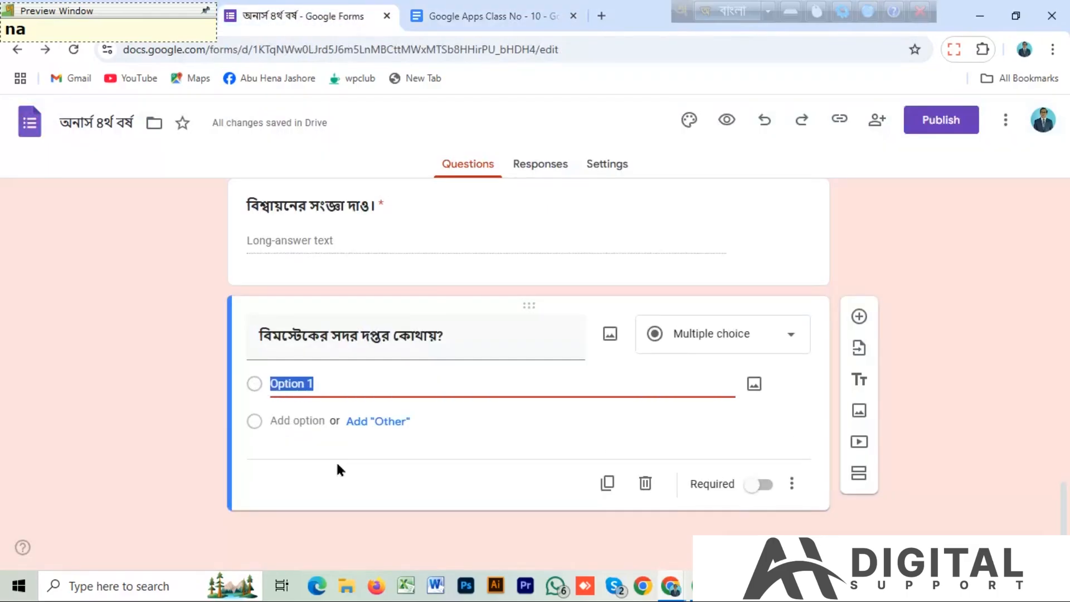
{"action": "key", "text": "ctrl+v"}
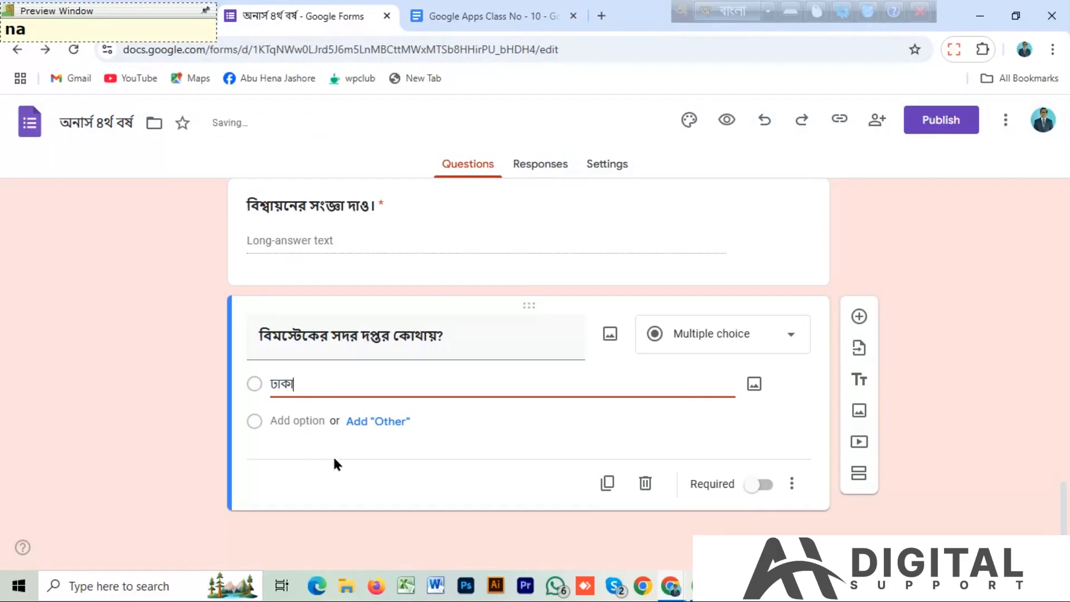
{"action": "left_click", "coordinate": [357, 422]}
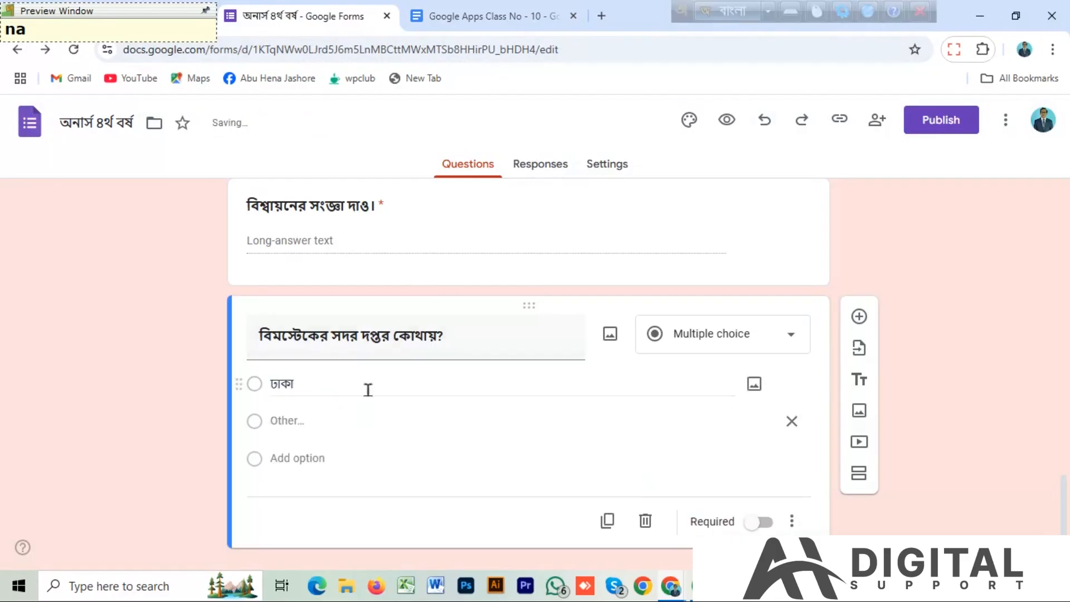
Add নয়াদিল্লী as the second option of বিমস্টেকের সদর দপ্তর কোথায়?, copying the text from the Google Docs document.
{"action": "left_click", "coordinate": [490, 17]}
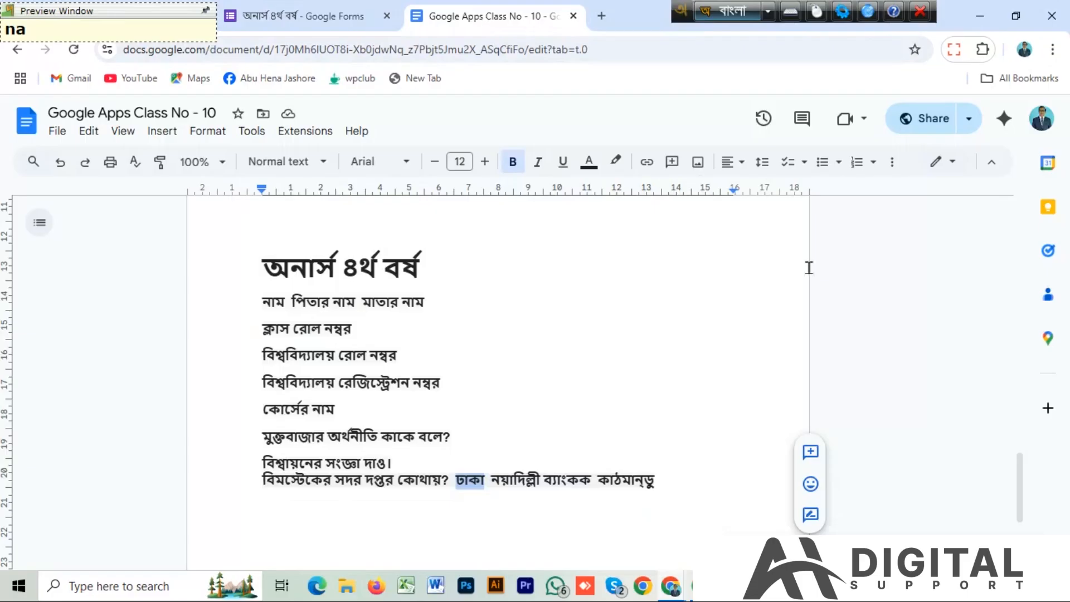
{"action": "left_click_drag", "start_coordinate": [492, 478], "coordinate": [543, 483]}
{"action": "key", "text": "ctrl+c"}
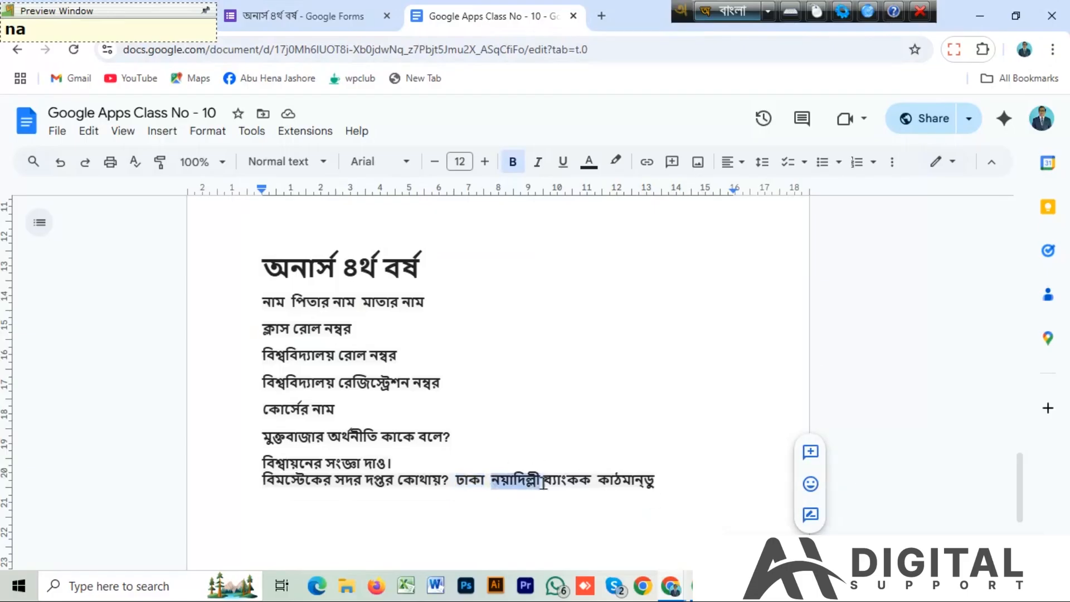
{"action": "left_click", "coordinate": [309, 16]}
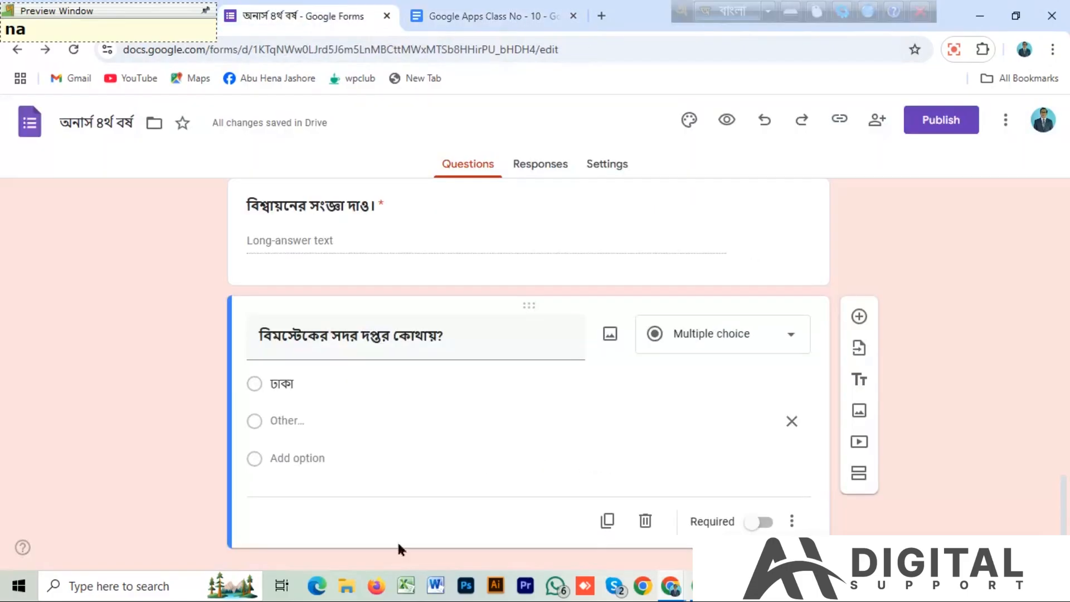
{"action": "left_click", "coordinate": [284, 458]}
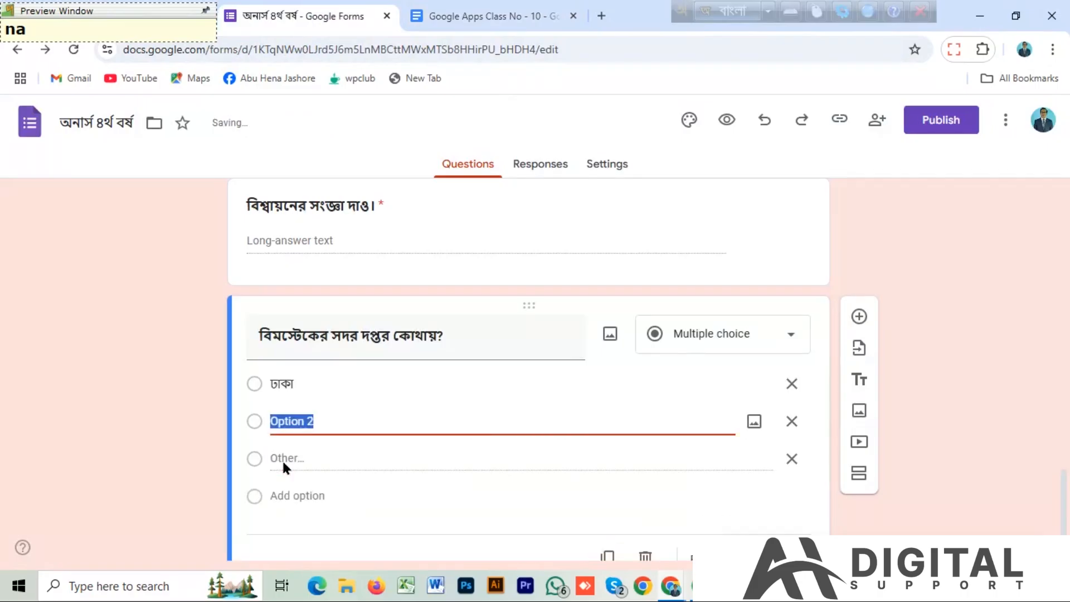
{"action": "key", "text": "ctrl+v"}
Add ব্যাংকক as the third option of the বিমস্টেকের সদর দপ্তর কোথায়? question, copied from the document.
{"action": "left_click", "coordinate": [473, 16]}
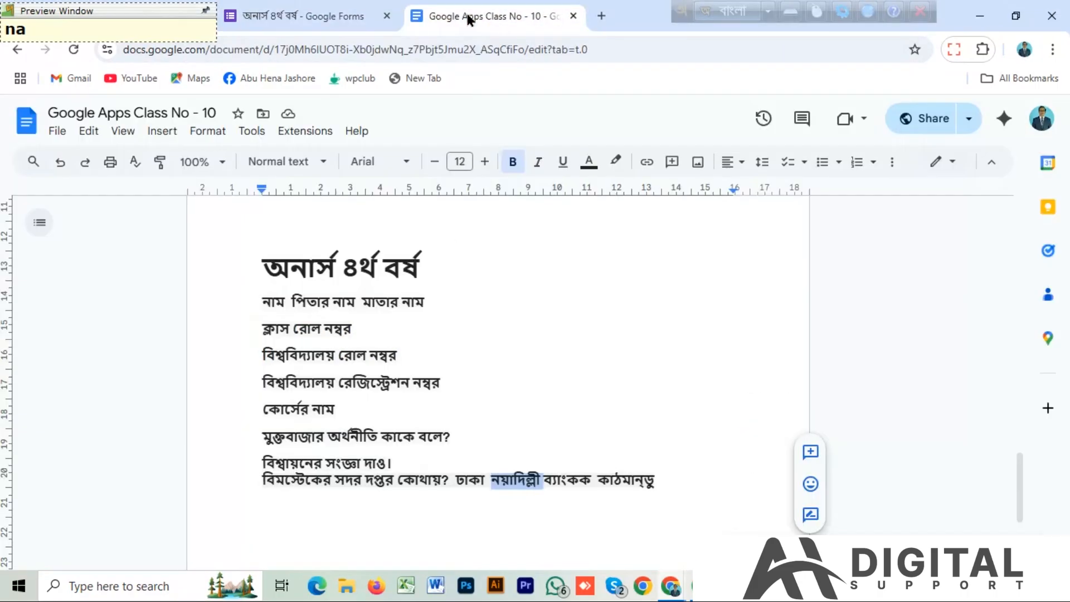
{"action": "left_click_drag", "start_coordinate": [544, 483], "coordinate": [590, 488]}
{"action": "key", "text": "ctrl+c"}
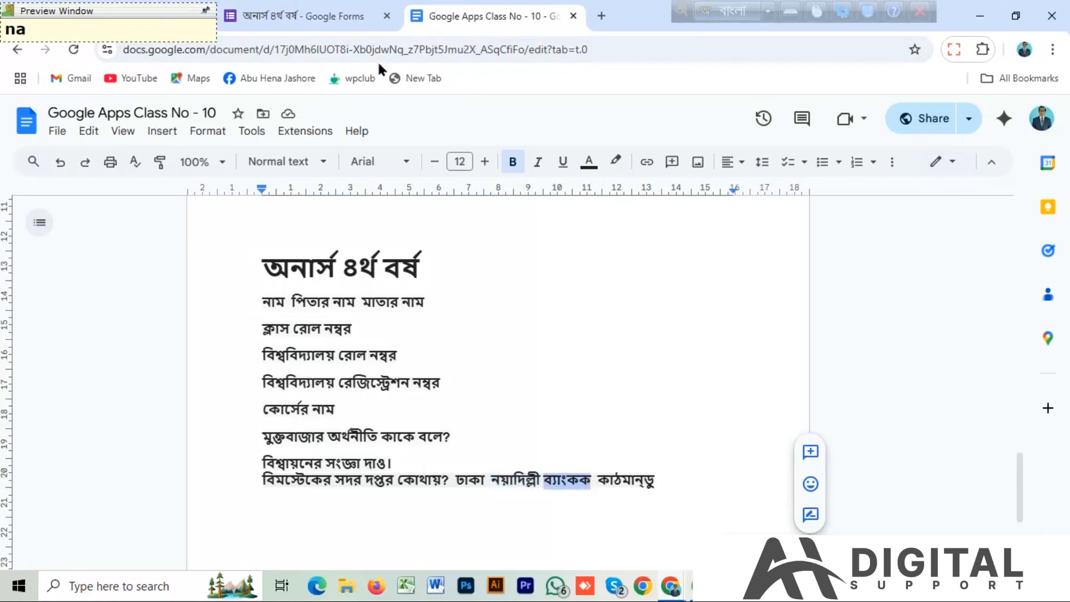
{"action": "left_click", "coordinate": [356, 16]}
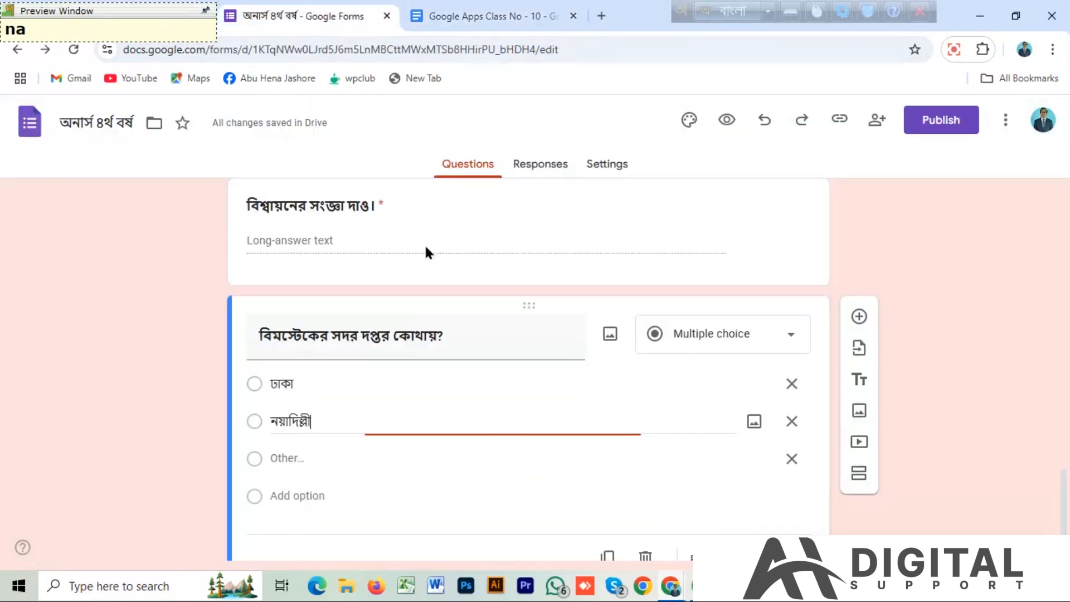
{"action": "left_click", "coordinate": [299, 494]}
{"action": "key", "text": "ctrl+v"}
{"action": "left_click", "coordinate": [317, 532]}
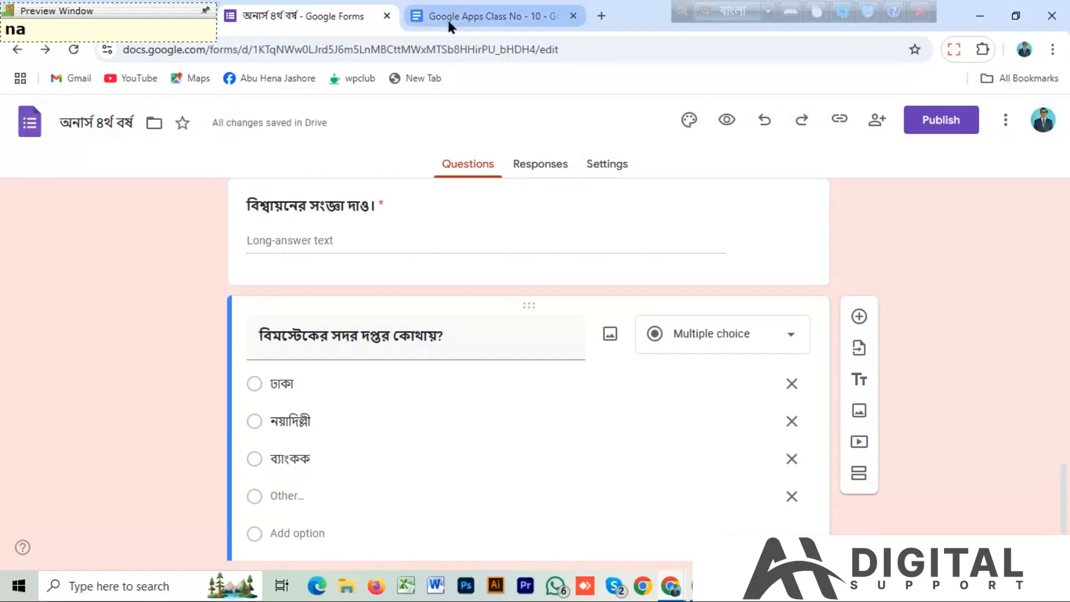
Copy কাঠমান্ডু from the document and add it as the fourth option of the বিমস্টেকের সদর দপ্তর কোথায়? question.
{"action": "left_click", "coordinate": [447, 17]}
{"action": "left_click_drag", "start_coordinate": [597, 480], "coordinate": [676, 477]}
{"action": "key", "text": "ctrl+c"}
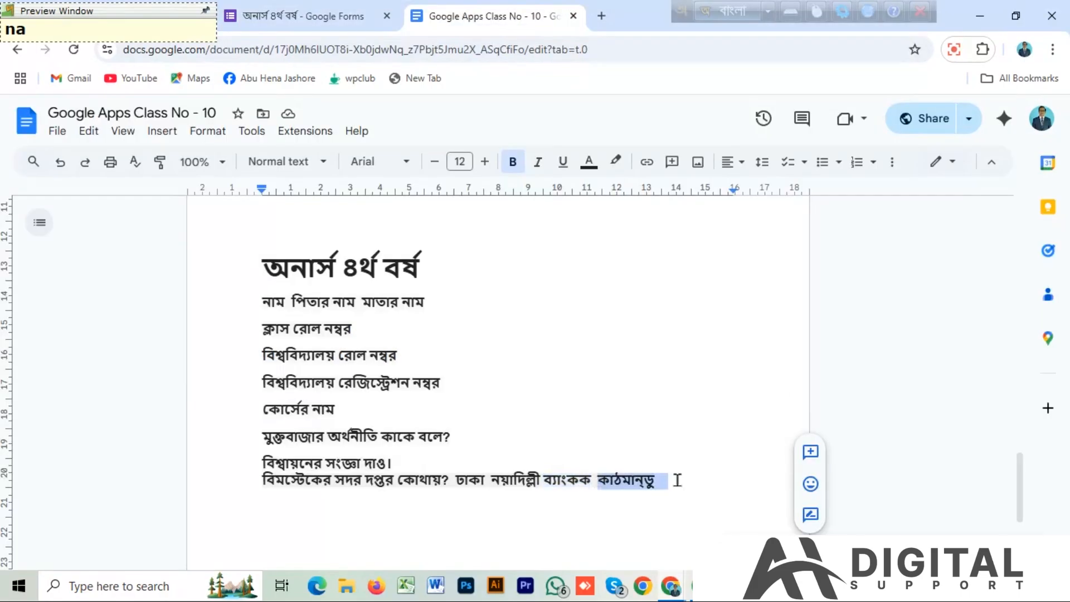
{"action": "left_click", "coordinate": [306, 16]}
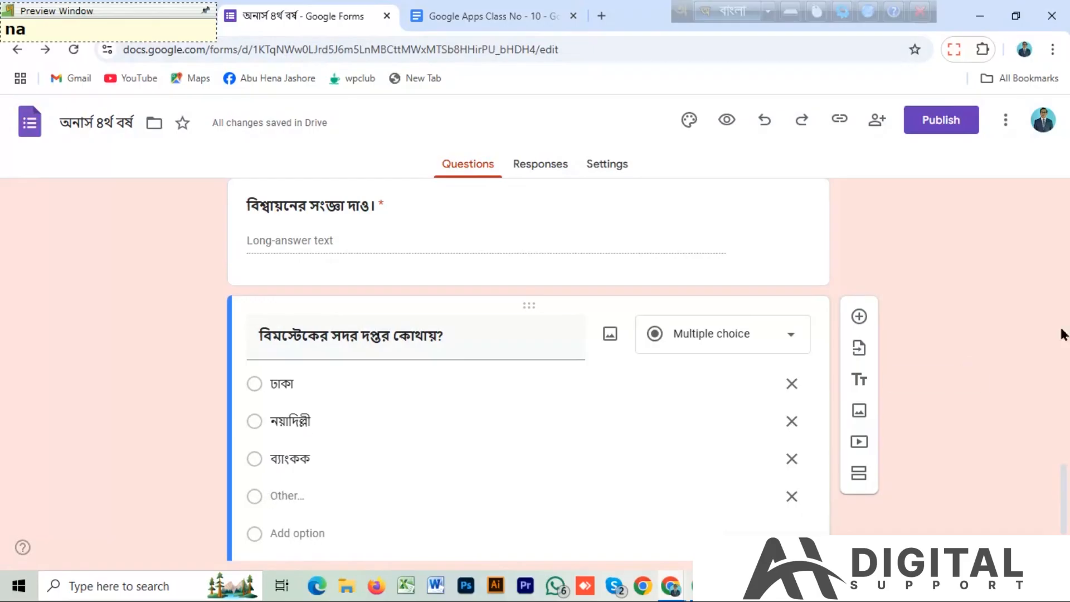
{"action": "scroll", "coordinate": [1064, 501], "scroll_direction": "down", "scroll_amount": 1}
{"action": "scroll", "coordinate": [1063, 502], "scroll_direction": "down", "scroll_amount": 1}
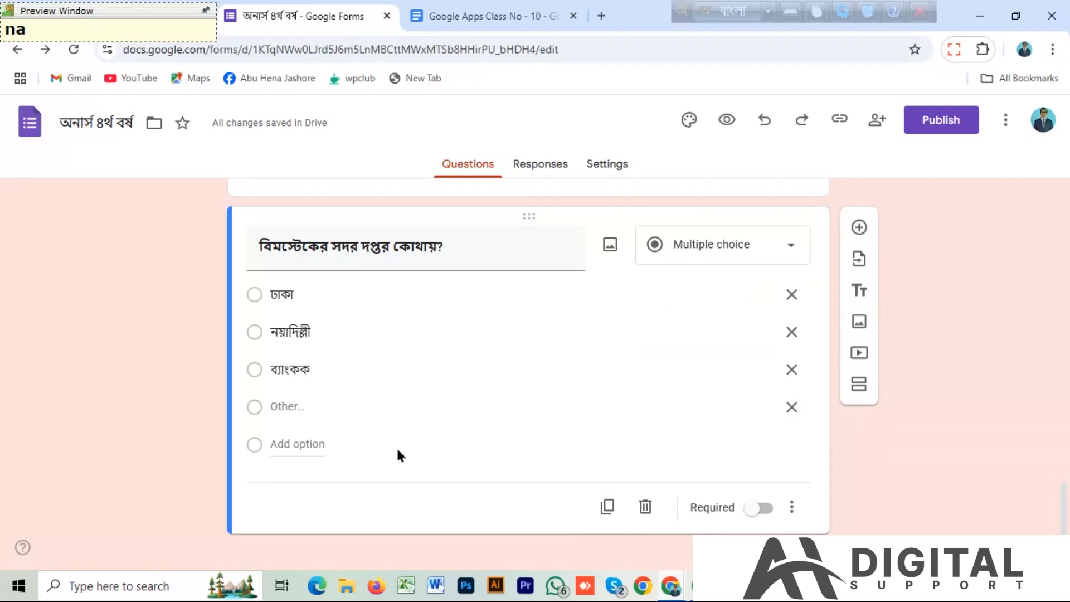
{"action": "left_click", "coordinate": [289, 442]}
{"action": "key", "text": "ctrl+v"}
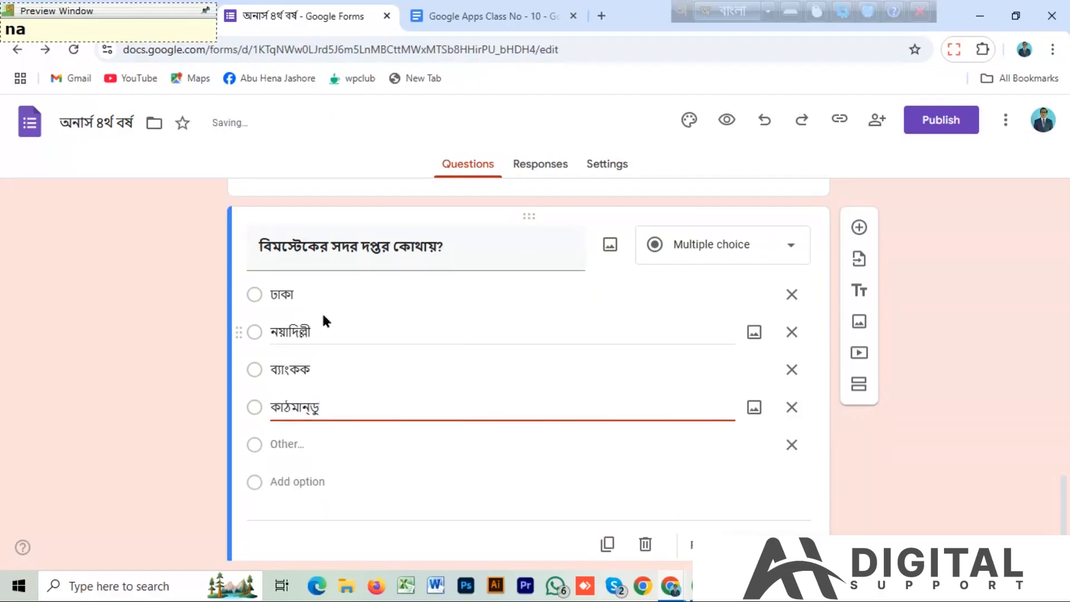
Make the বিমস্টেকের সদর দপ্তর কোথায়? question required.
{"action": "left_click", "coordinate": [756, 544]}
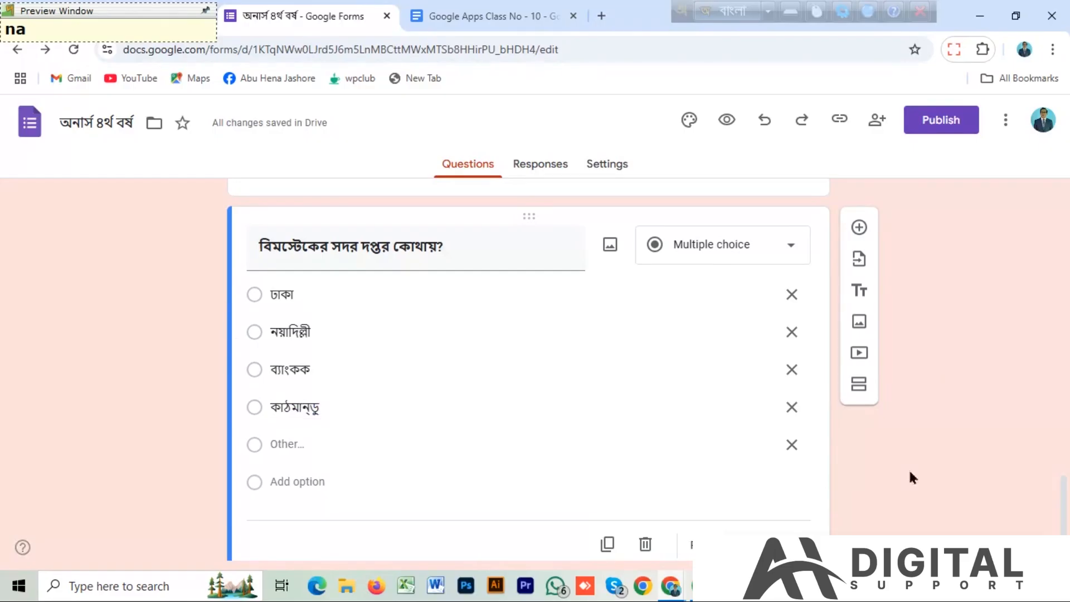
{"action": "scroll", "coordinate": [948, 506], "scroll_direction": "down", "scroll_amount": 1}
{"action": "left_click", "coordinate": [759, 484]}
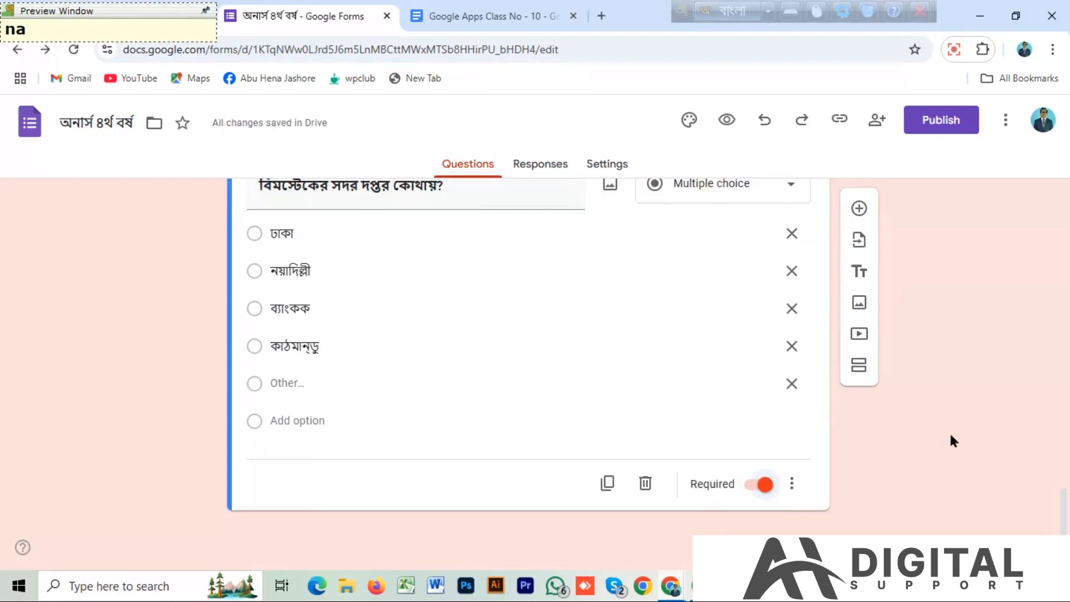
Preview the whole form as a respondent sees it and return to the form editor.
{"action": "scroll", "coordinate": [924, 418], "scroll_direction": "up", "scroll_amount": 15}
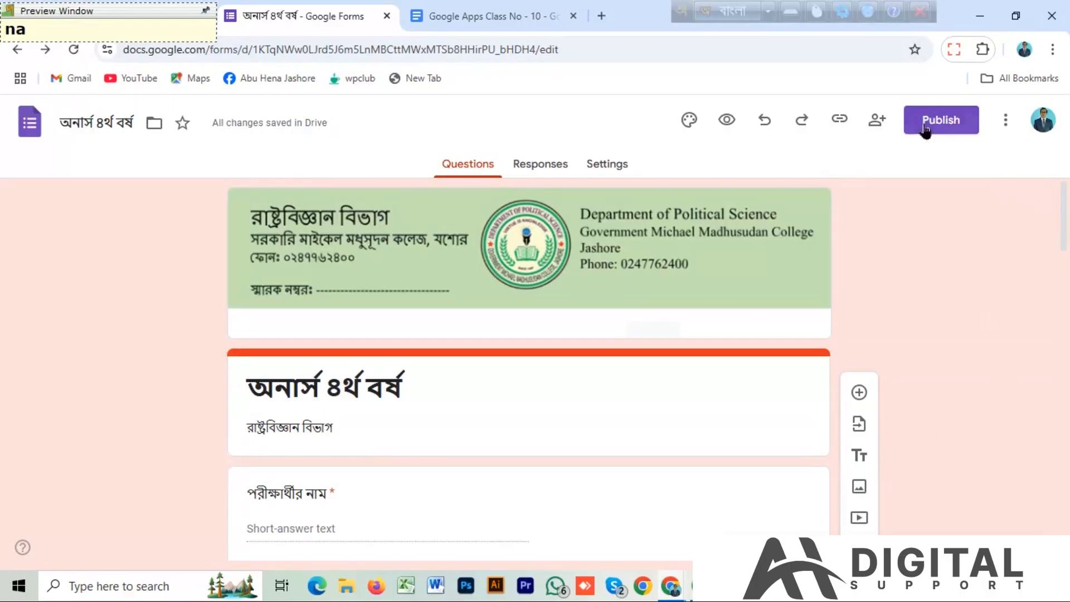
{"action": "left_click", "coordinate": [726, 120]}
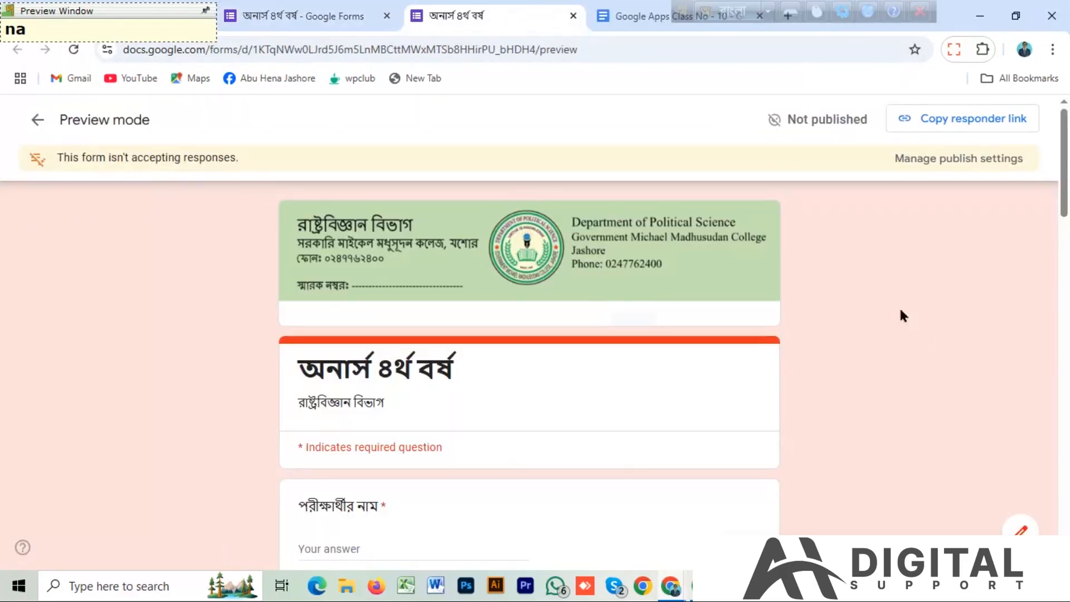
{"action": "left_click_drag", "start_coordinate": [1062, 150], "coordinate": [1030, 121]}
{"action": "left_click", "coordinate": [37, 119]}
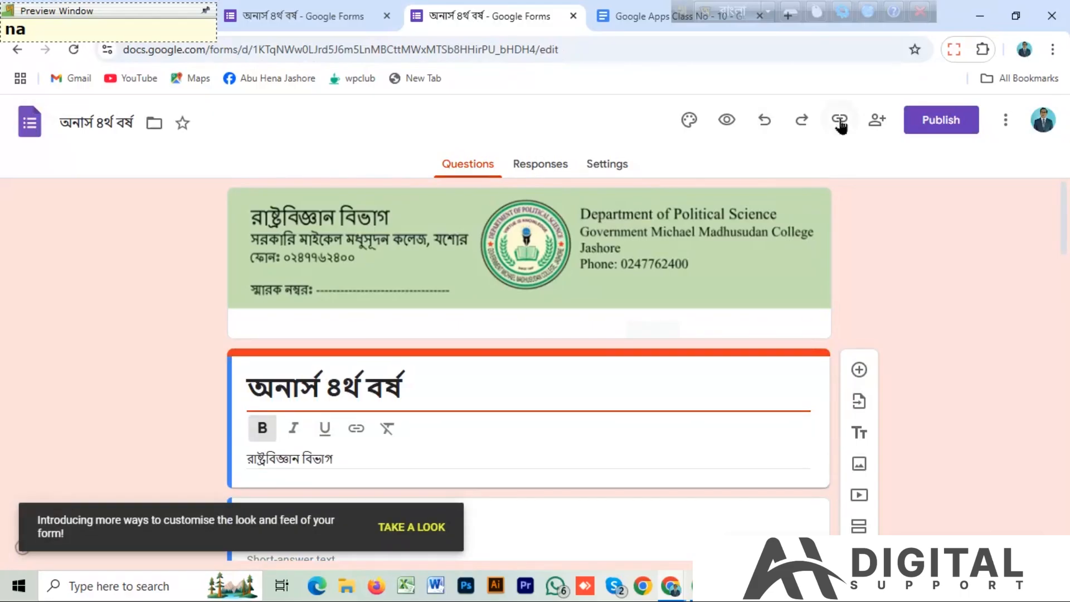
Share the form with its editor view set to "Anyone with the link".
{"action": "left_click", "coordinate": [879, 123]}
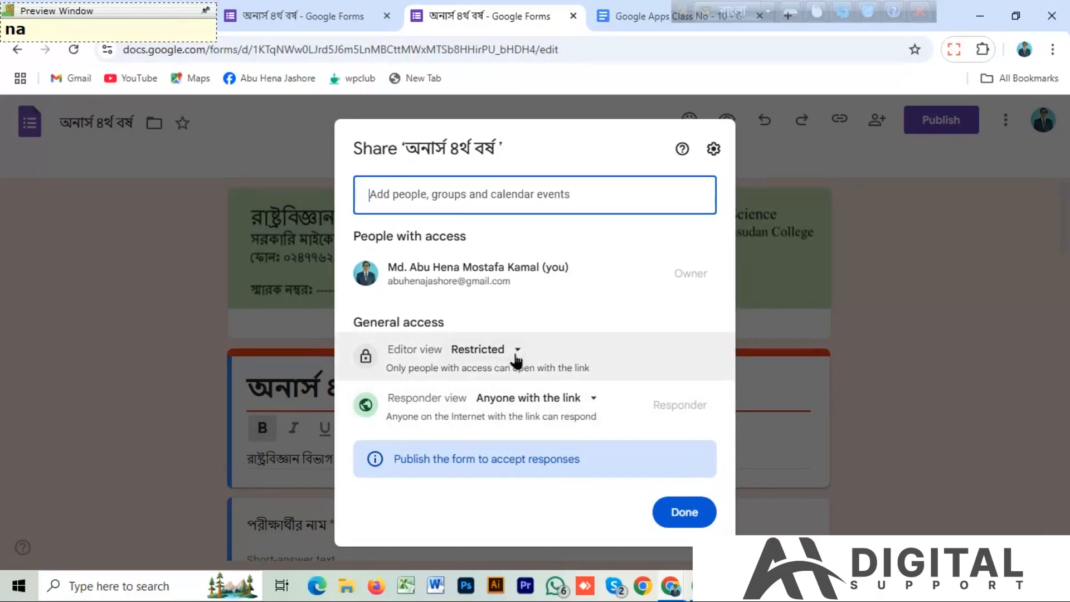
{"action": "left_click", "coordinate": [518, 352]}
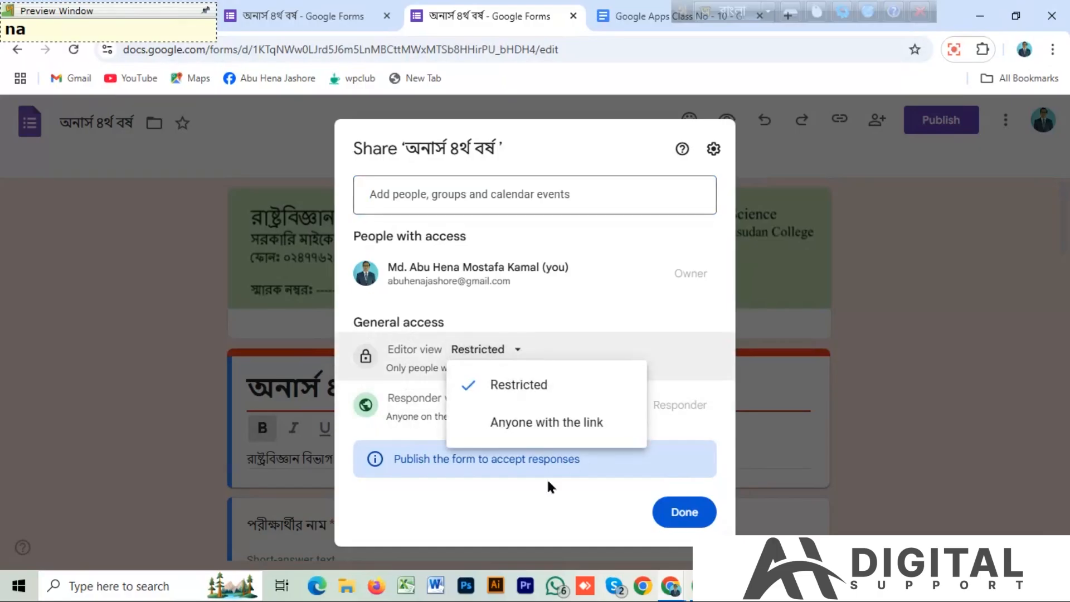
{"action": "left_click", "coordinate": [575, 430]}
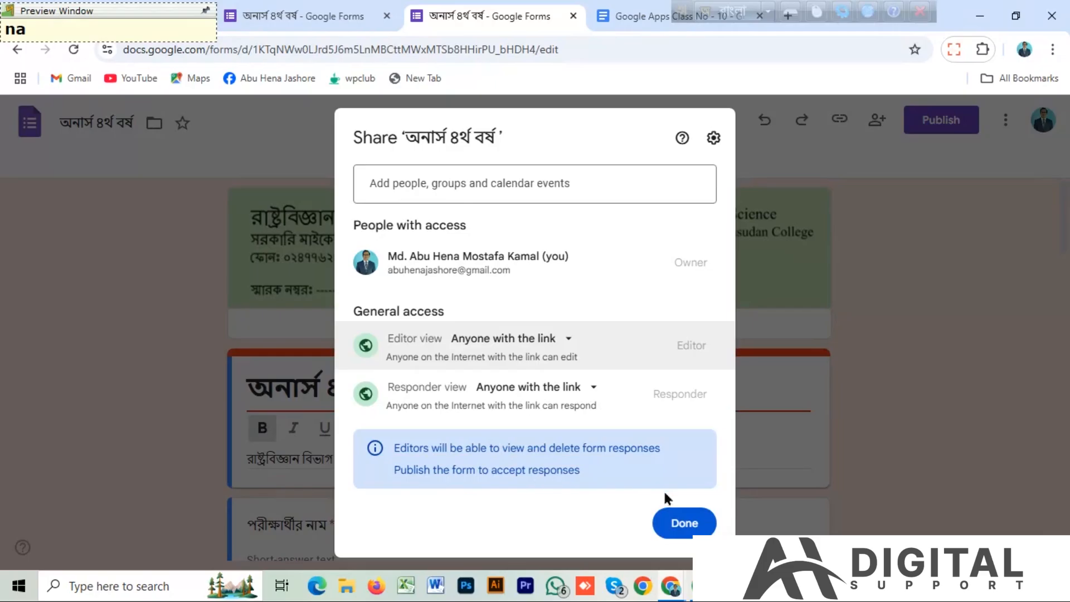
{"action": "left_click", "coordinate": [686, 527]}
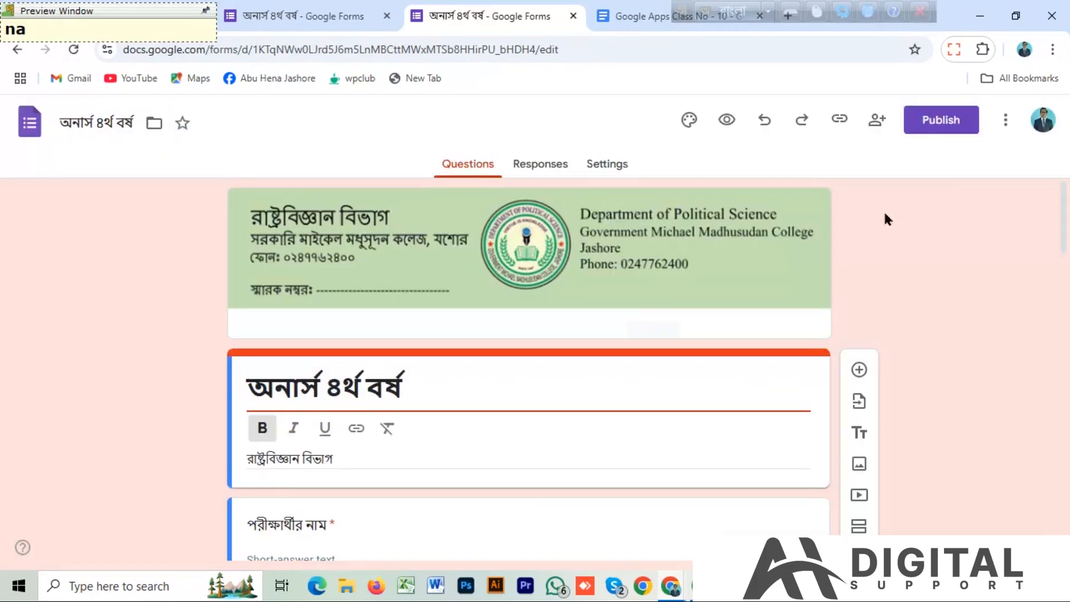
Publish the form to responders with the link and dismiss the response management tip.
{"action": "left_click", "coordinate": [940, 122]}
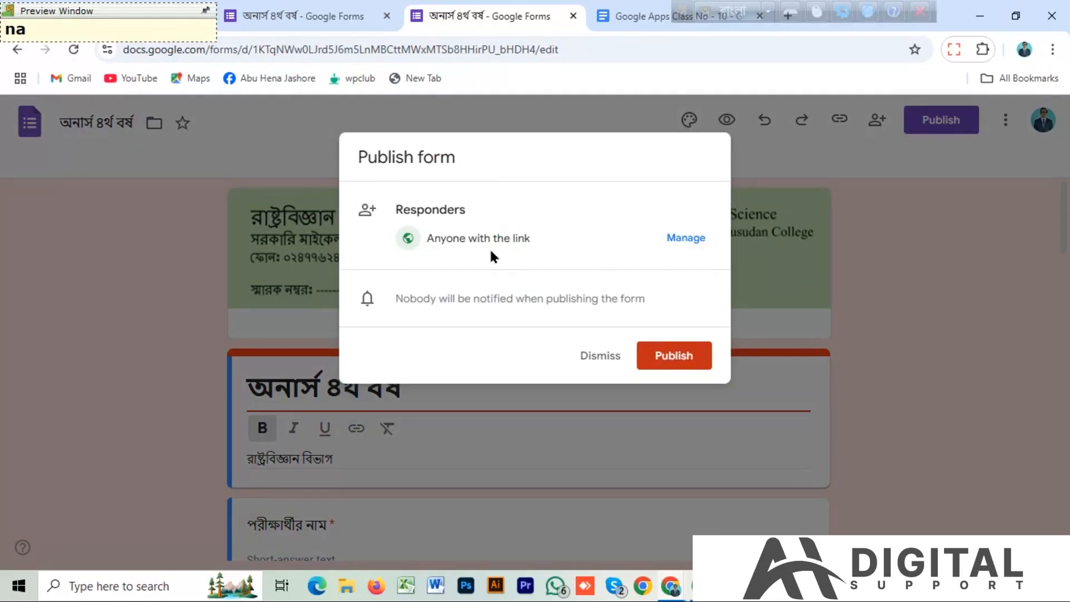
{"action": "left_click", "coordinate": [679, 362]}
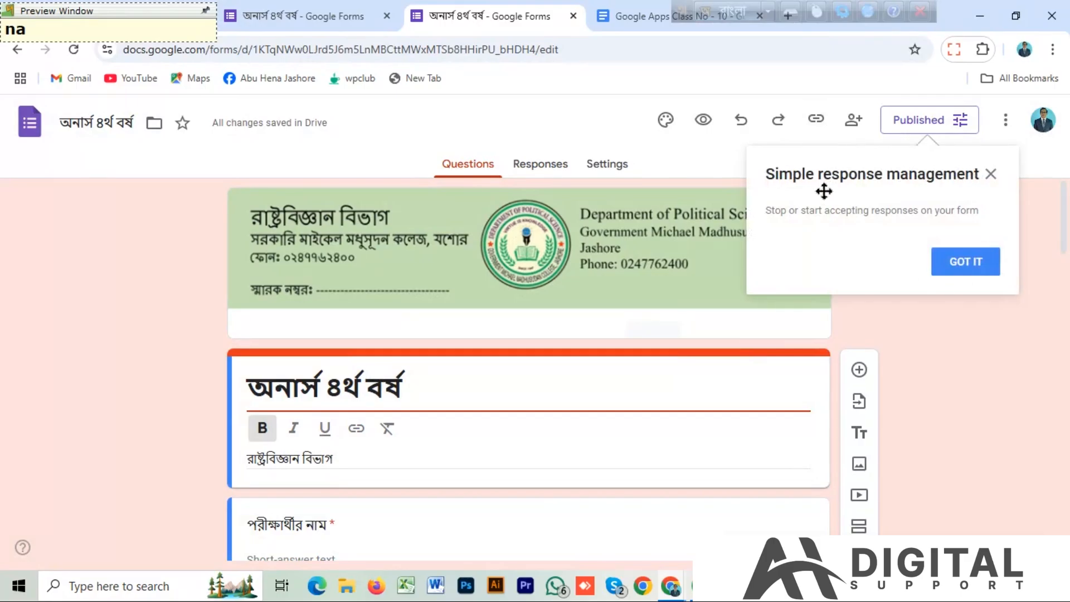
{"action": "left_click", "coordinate": [991, 175]}
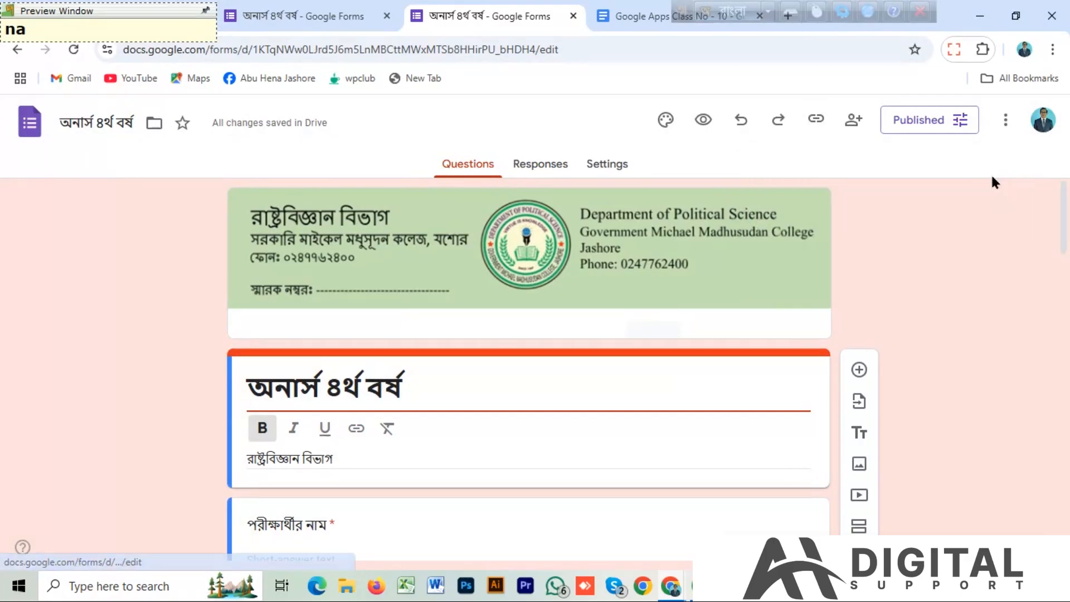
Copy the form's responder link as a shortened URL.
{"action": "left_click", "coordinate": [815, 123]}
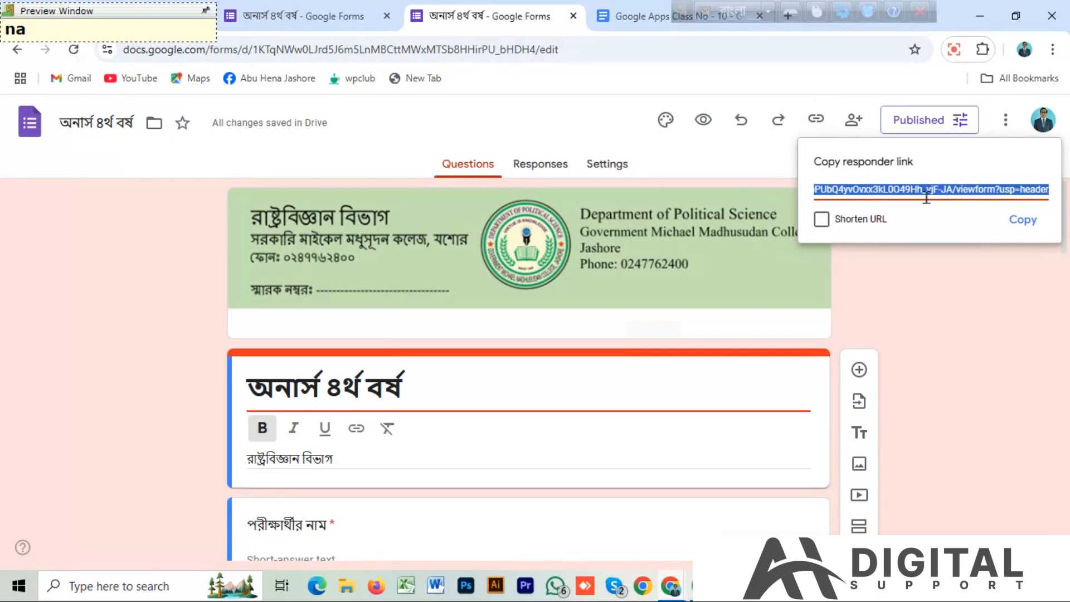
{"action": "left_click", "coordinate": [821, 219]}
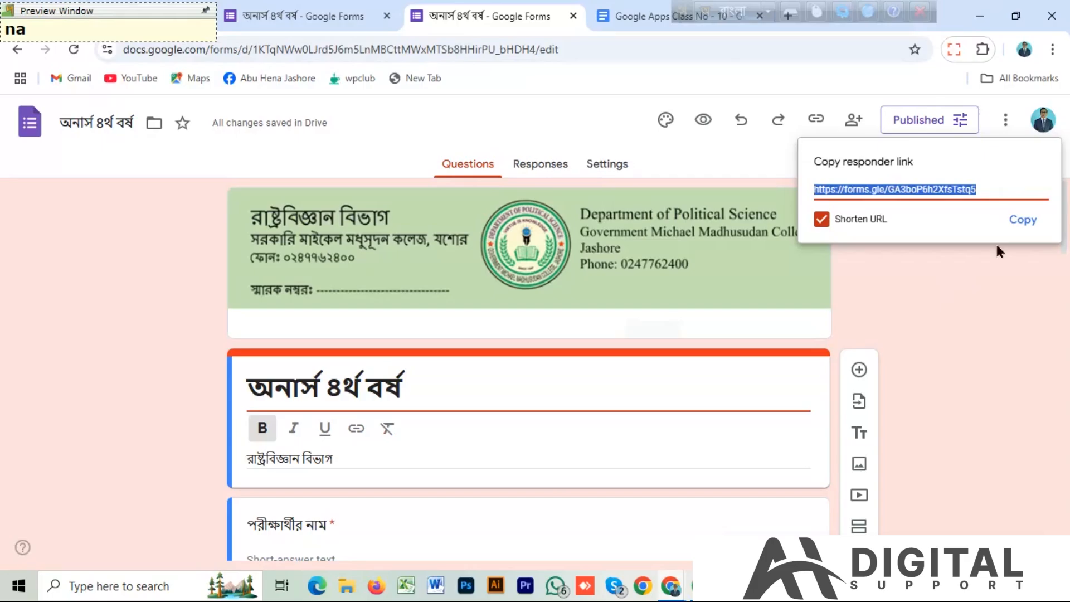
{"action": "left_click", "coordinate": [1021, 219]}
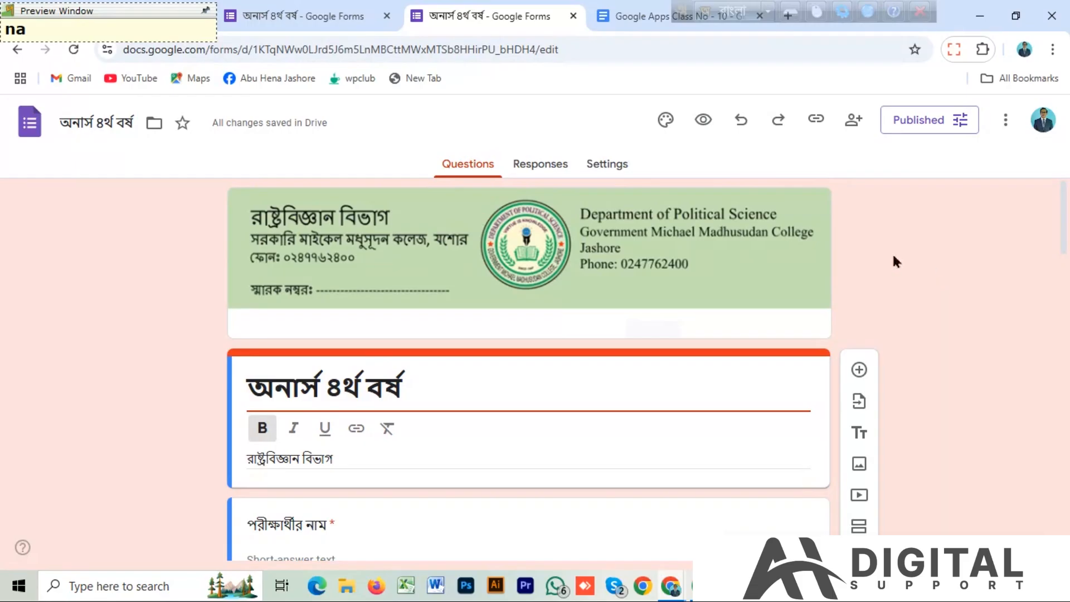
Open the new form's responses and review the response summary of the existing অনার্স ৪র্থ form in the other browser window.
{"action": "left_click", "coordinate": [547, 167]}
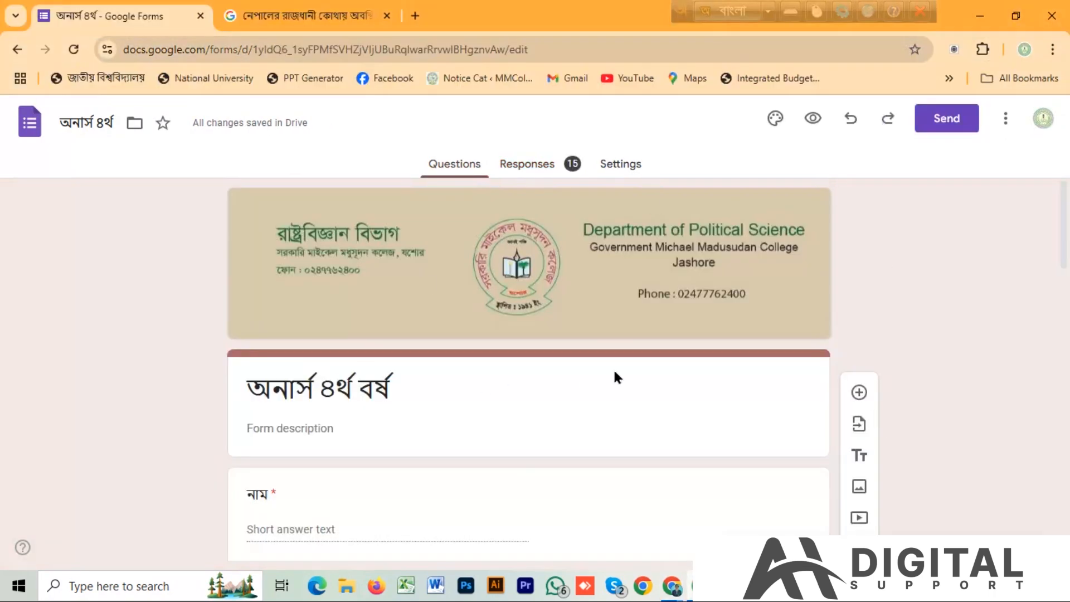
{"action": "left_click", "coordinate": [539, 168]}
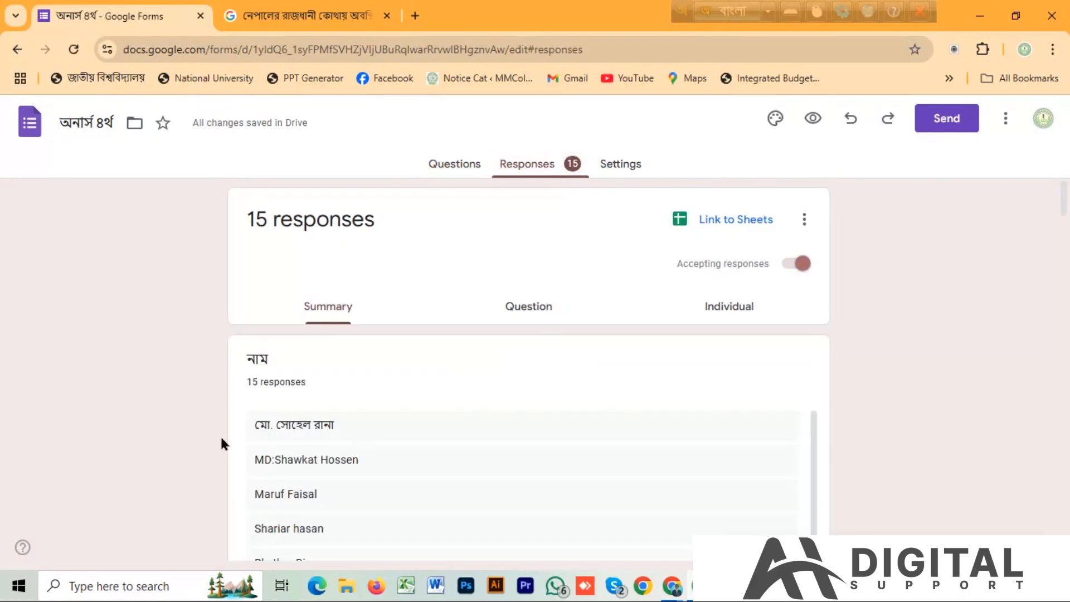
{"action": "scroll", "coordinate": [544, 337], "scroll_direction": "down", "scroll_amount": 5}
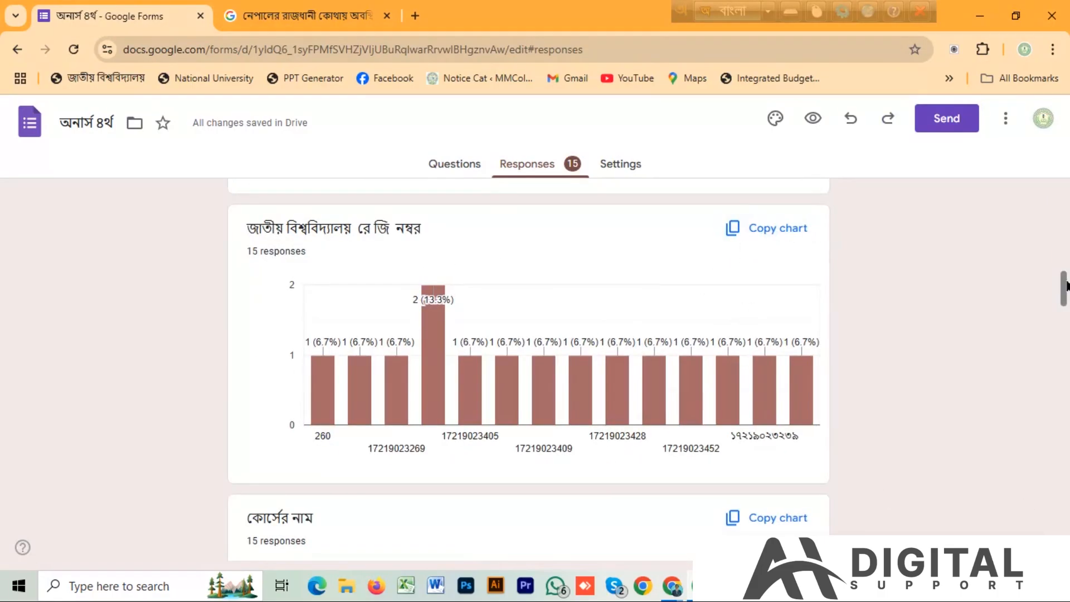
{"action": "left_click_drag", "start_coordinate": [1062, 299], "coordinate": [1051, 172]}
Reload the অনার্স ৪র্থ responses and link them to a new spreadsheet named অনার্স ৪র্থ (Responses).
{"action": "right_click", "coordinate": [1031, 453]}
{"action": "left_click", "coordinate": [973, 477]}
{"action": "left_click", "coordinate": [740, 223]}
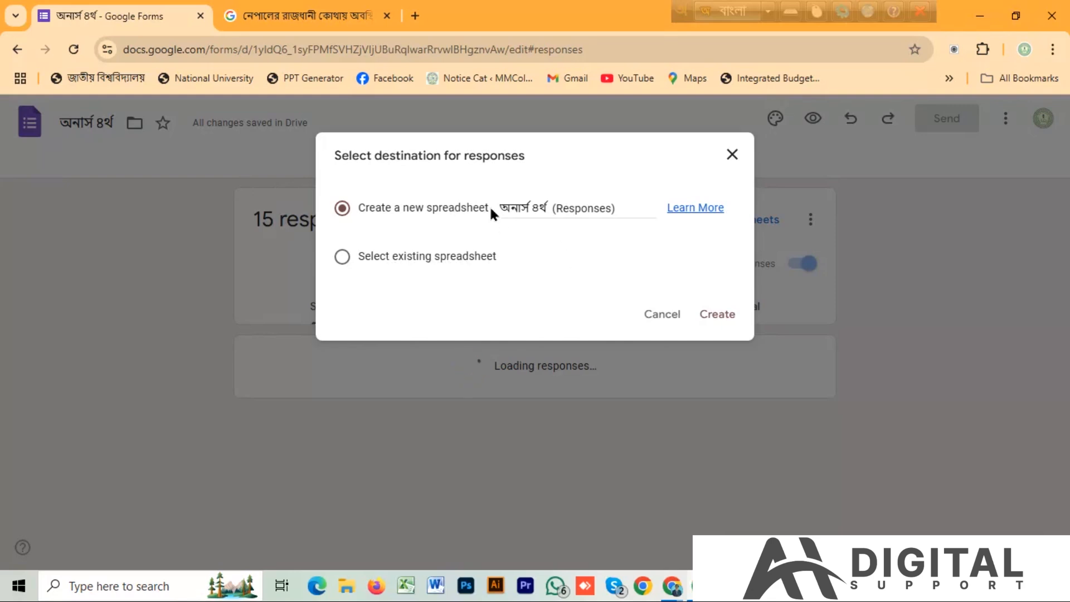
{"action": "left_click", "coordinate": [717, 315]}
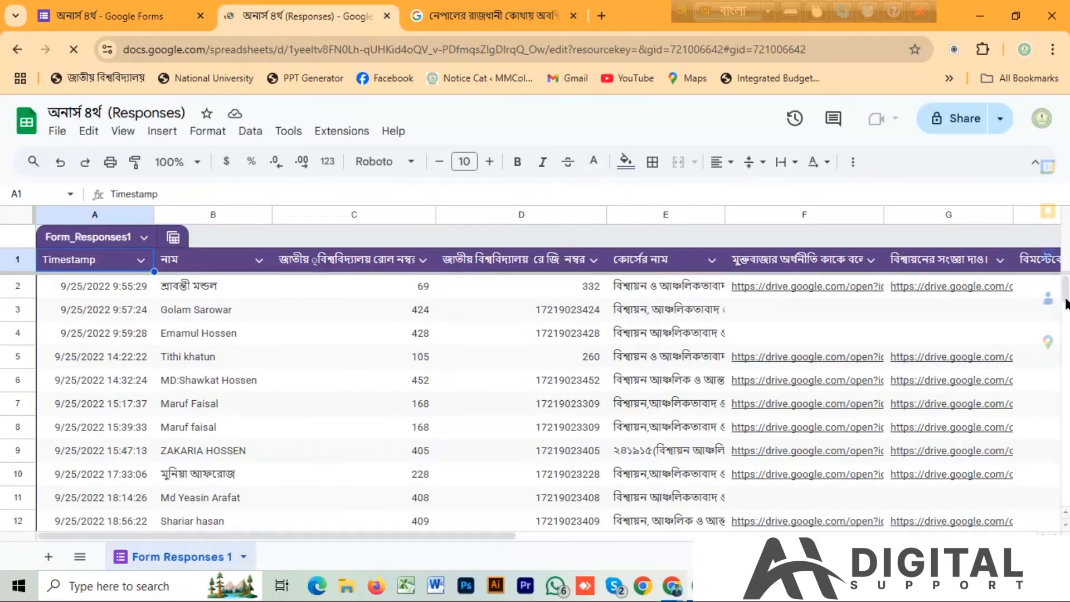
{"action": "mouse_move", "coordinate": [1020, 289]}
{"action": "left_mouse_down"}
{"action": "mouse_move", "coordinate": [1018, 332]}
{"action": "mouse_move", "coordinate": [1022, 290]}
{"action": "left_mouse_up"}
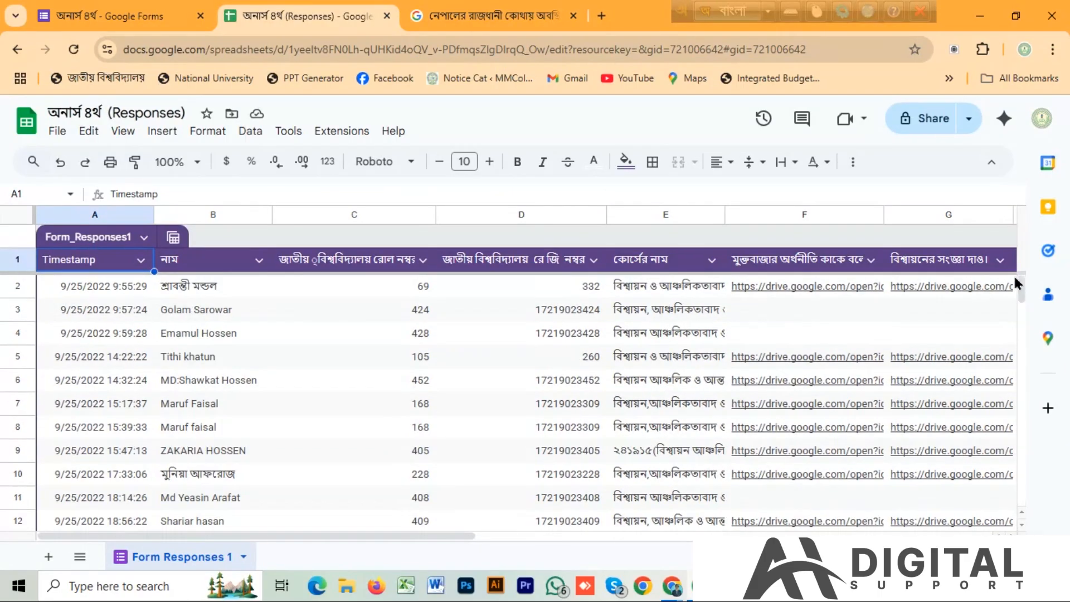
Leave the response spreadsheet and switch back to the browser window with the new অনার্স ৪র্থ বর্ষ form's responses.
{"action": "left_click", "coordinate": [79, 15]}
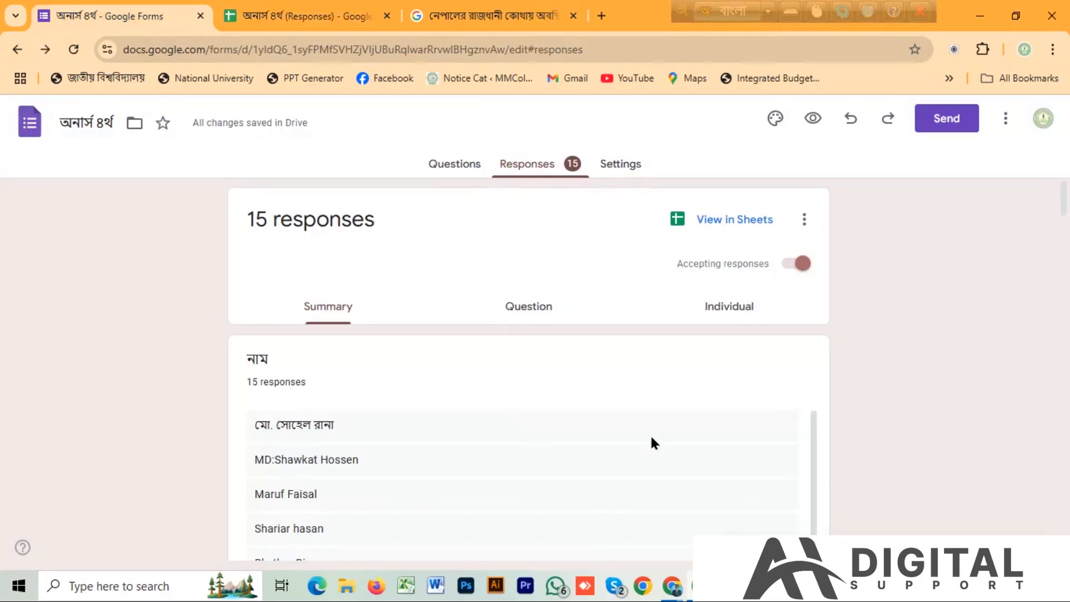
{"action": "left_click", "coordinate": [672, 586]}
{"action": "left_click", "coordinate": [598, 500]}
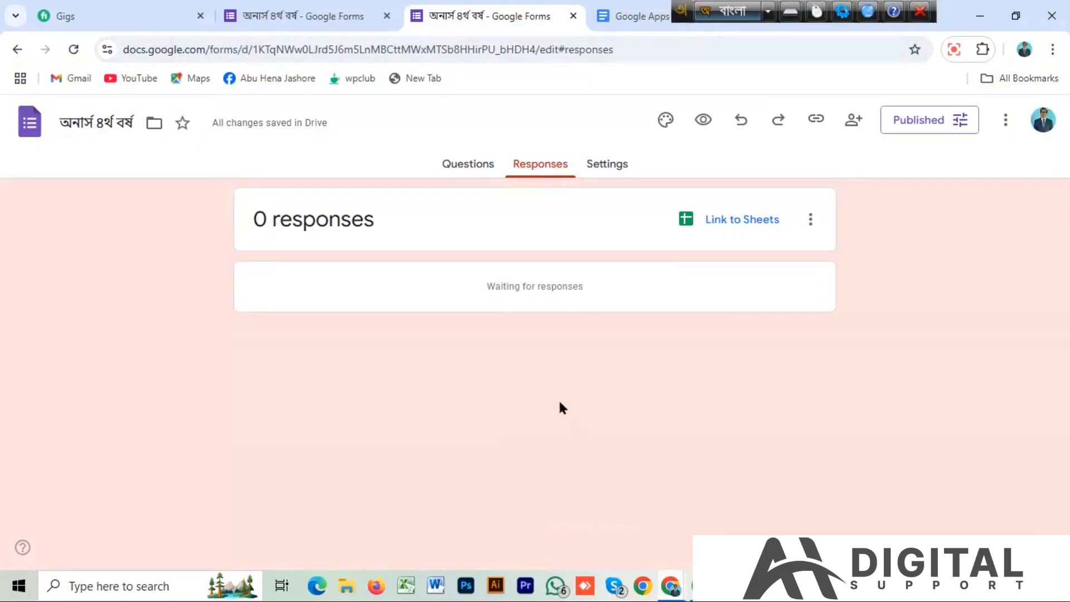
In the form's response settings, set email collection to Responder input and sending responders a copy of their response to Always.
{"action": "left_click", "coordinate": [605, 165]}
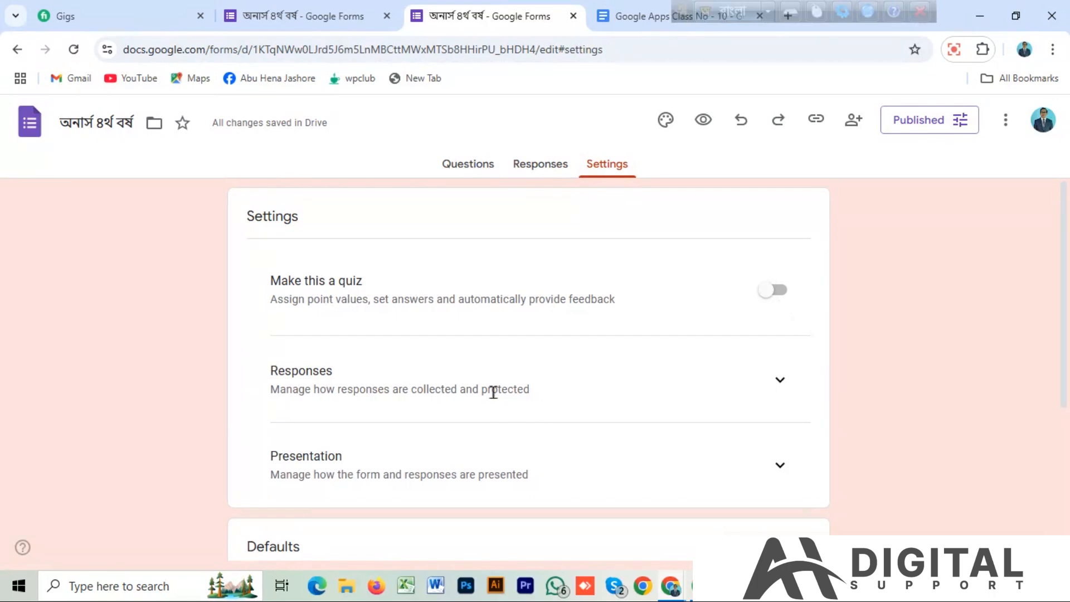
{"action": "left_click", "coordinate": [780, 382]}
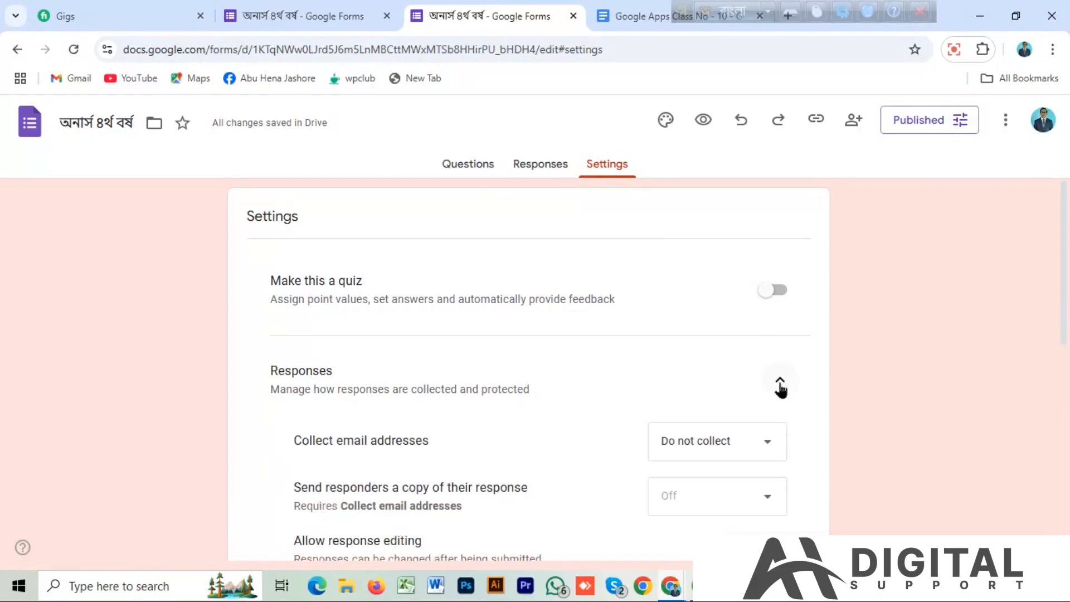
{"action": "left_click_drag", "start_coordinate": [1057, 289], "coordinate": [1059, 353]}
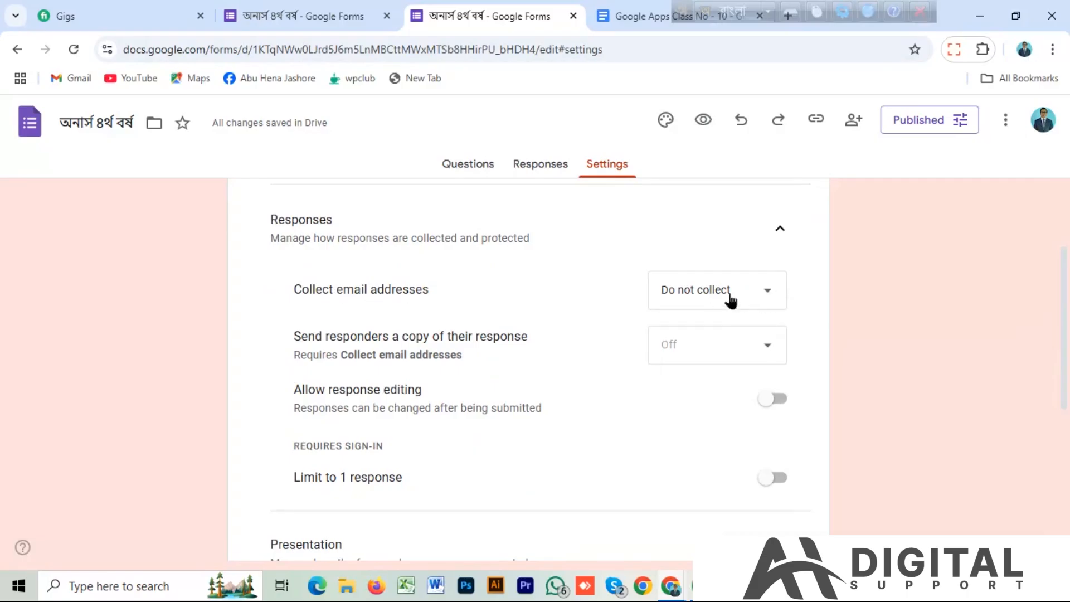
{"action": "left_click", "coordinate": [772, 295]}
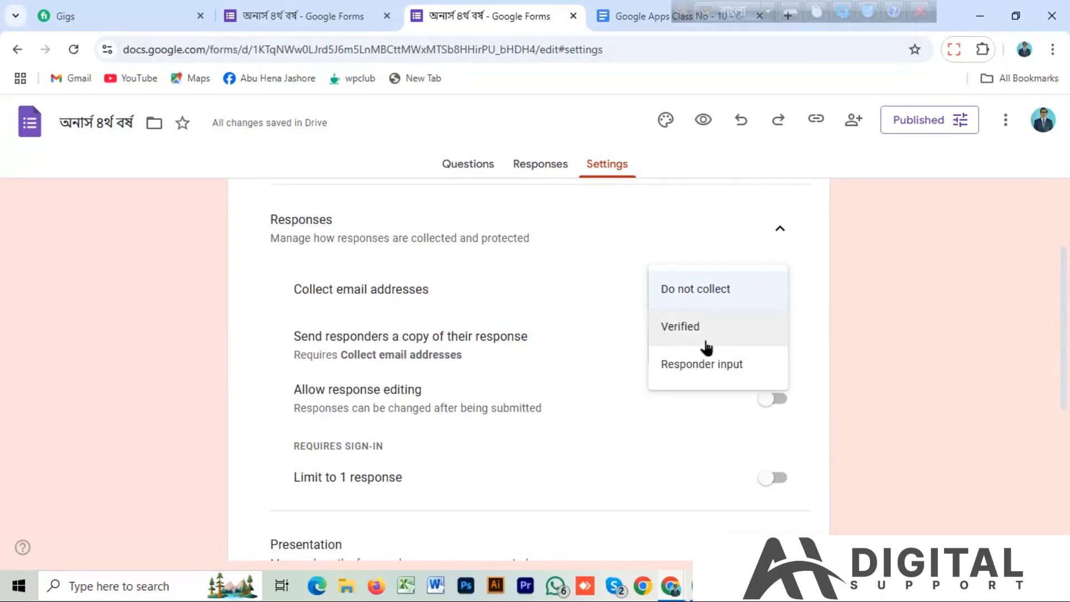
{"action": "left_click", "coordinate": [716, 369]}
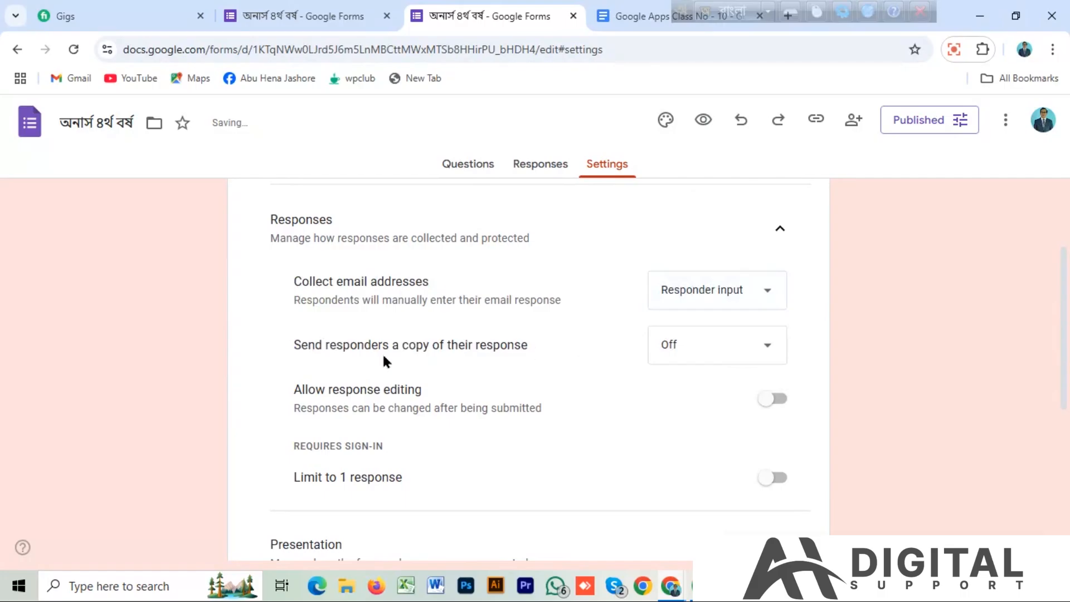
{"action": "left_click", "coordinate": [764, 350]}
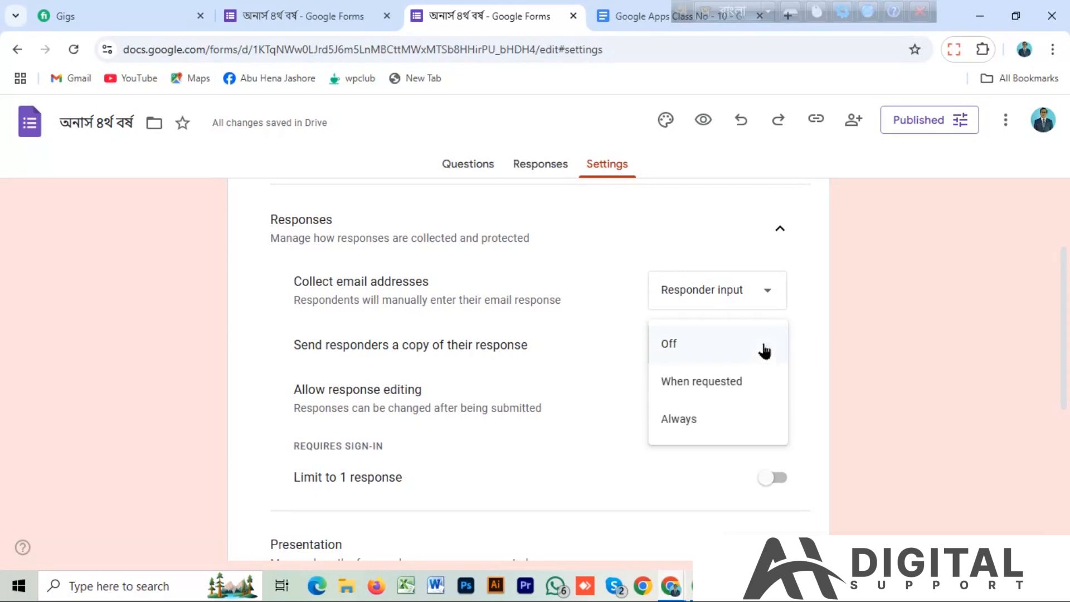
{"action": "left_click", "coordinate": [677, 425]}
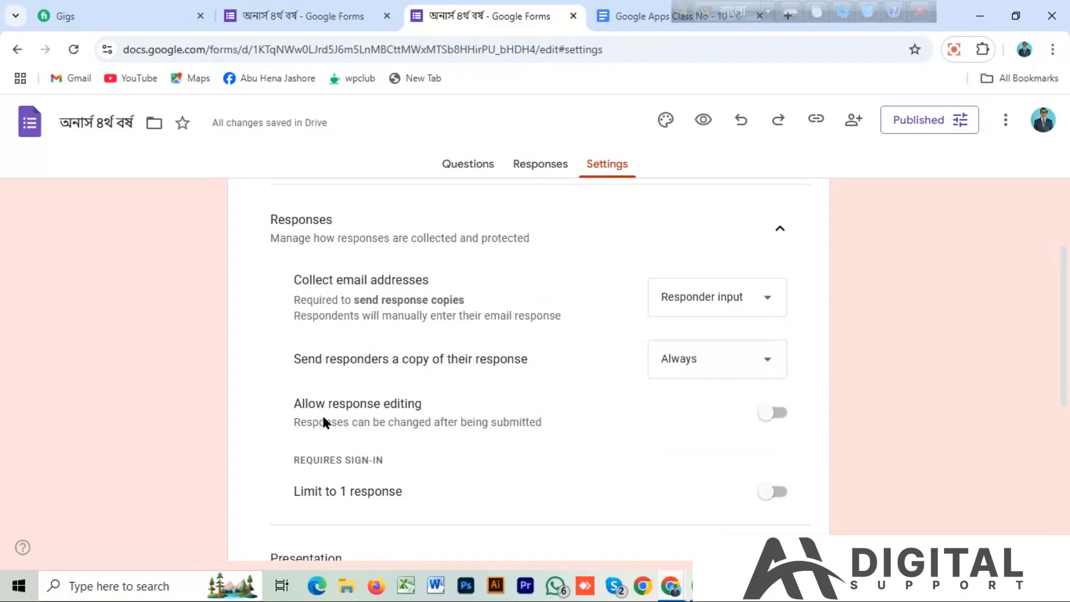
Switch response editing on and back off, and do the same for the limit to 1 response.
{"action": "left_click", "coordinate": [779, 414]}
{"action": "scroll", "coordinate": [1061, 336], "scroll_direction": "down", "scroll_amount": 2}
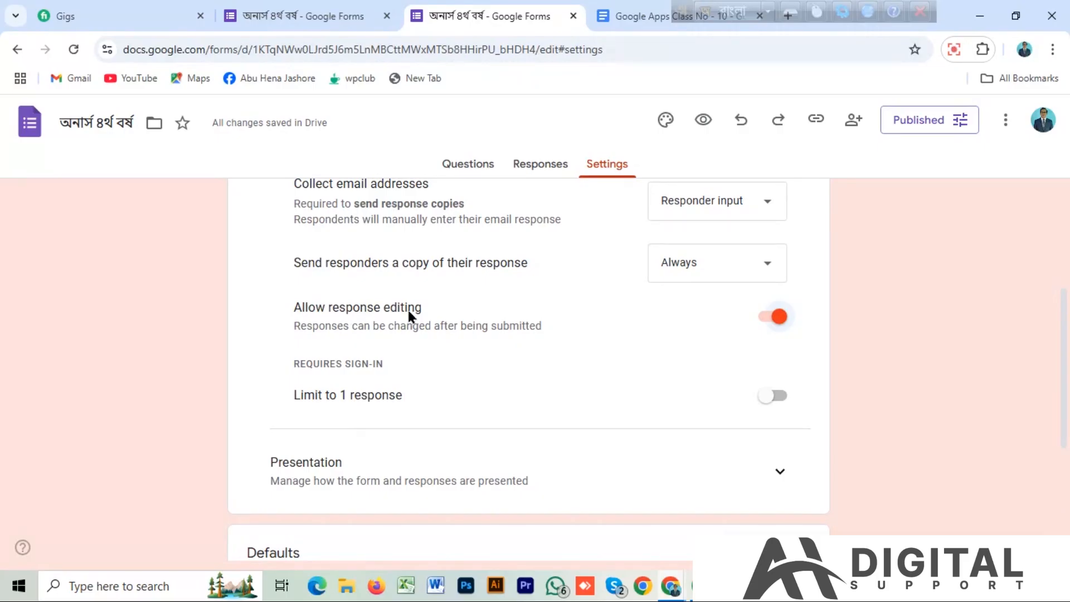
{"action": "left_click", "coordinate": [777, 319]}
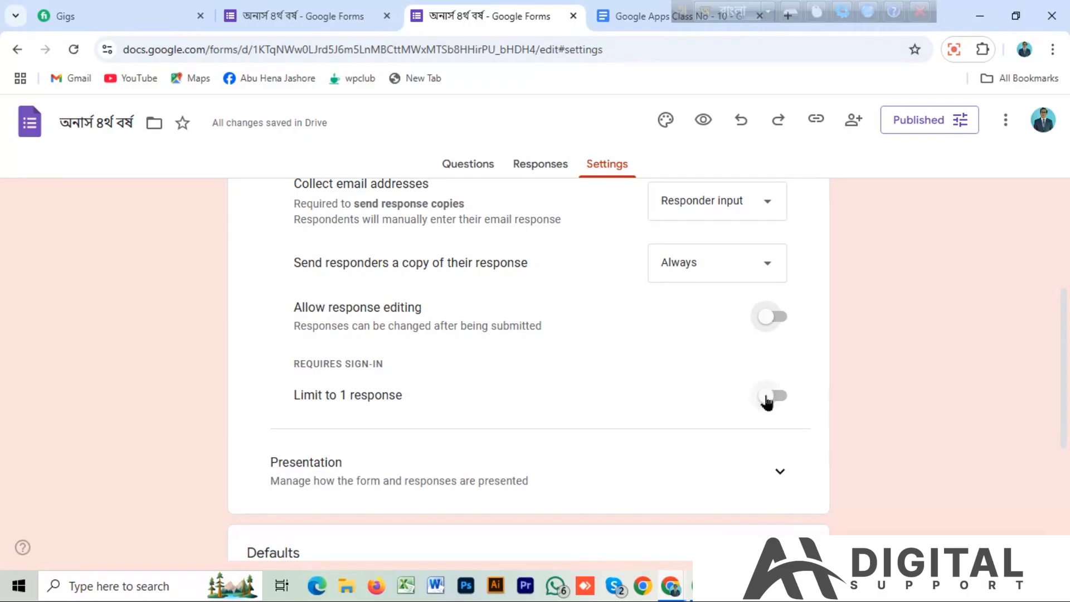
{"action": "left_click", "coordinate": [777, 397]}
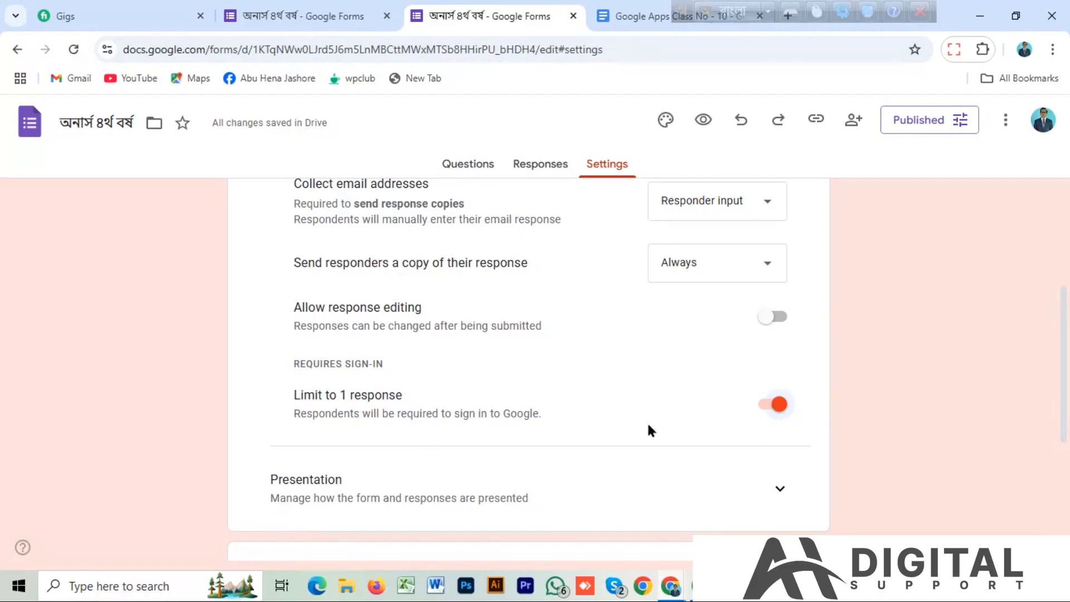
{"action": "left_click_drag", "start_coordinate": [1063, 348], "coordinate": [1060, 383]}
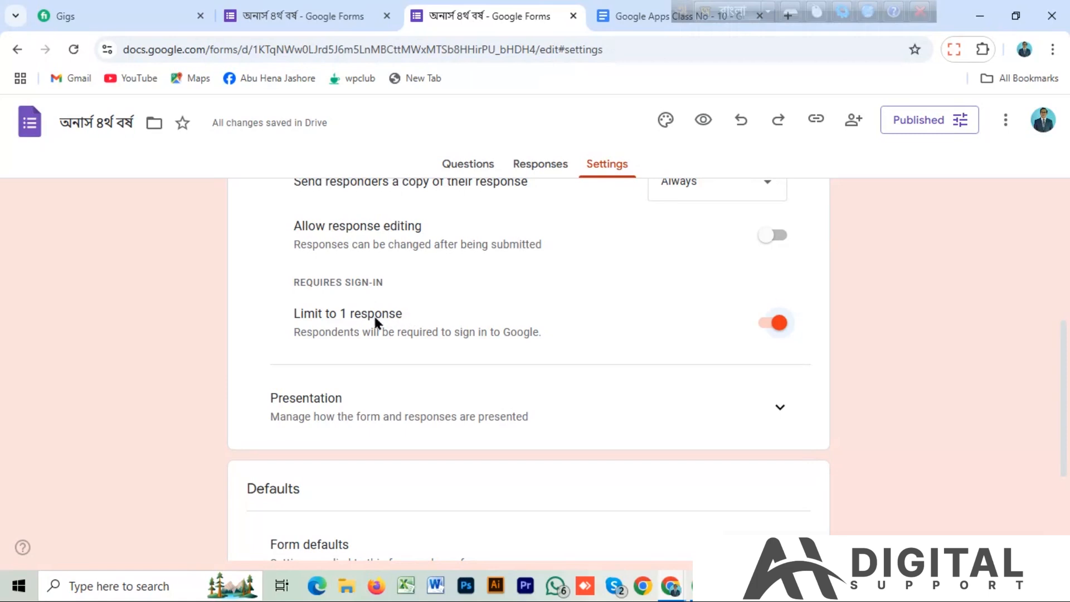
{"action": "left_click", "coordinate": [778, 323]}
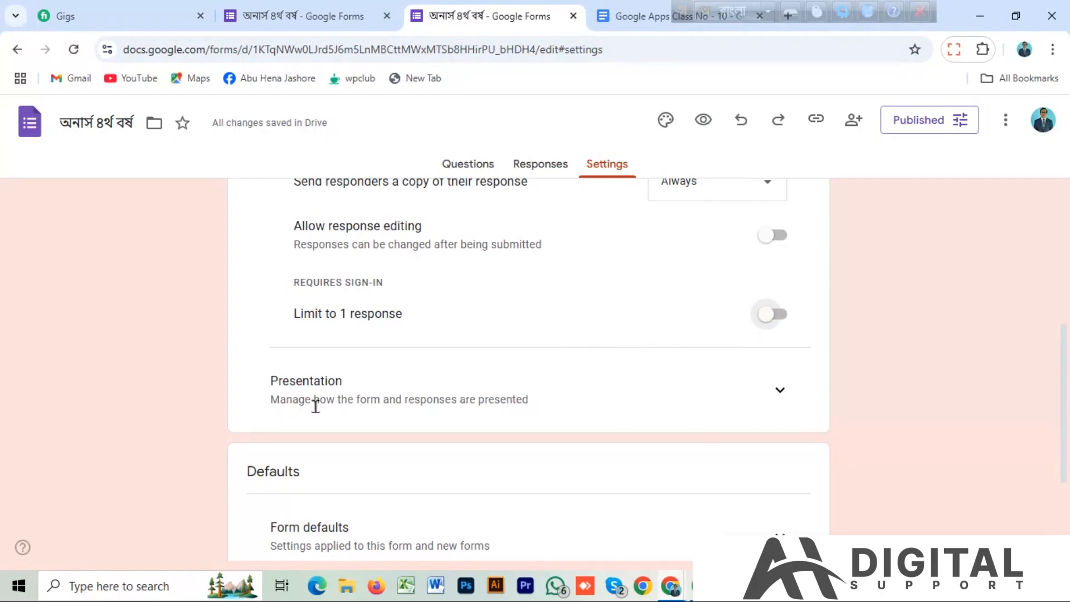
Review the form's presentation and after-submission settings, saving the confirmation message with its default text.
{"action": "left_click", "coordinate": [781, 390]}
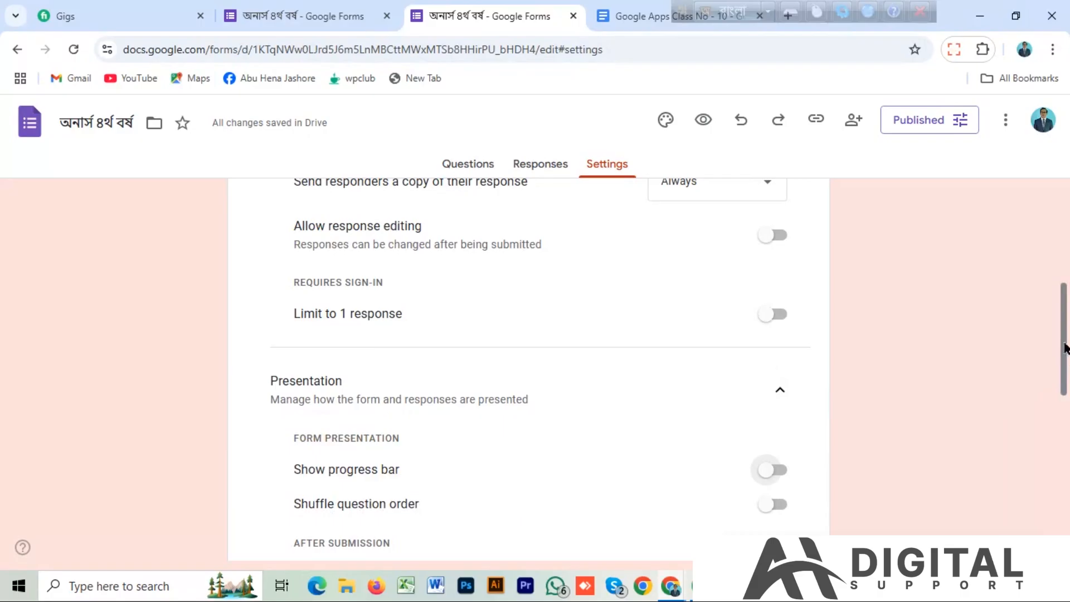
{"action": "scroll", "coordinate": [1063, 368], "scroll_direction": "down", "scroll_amount": 2}
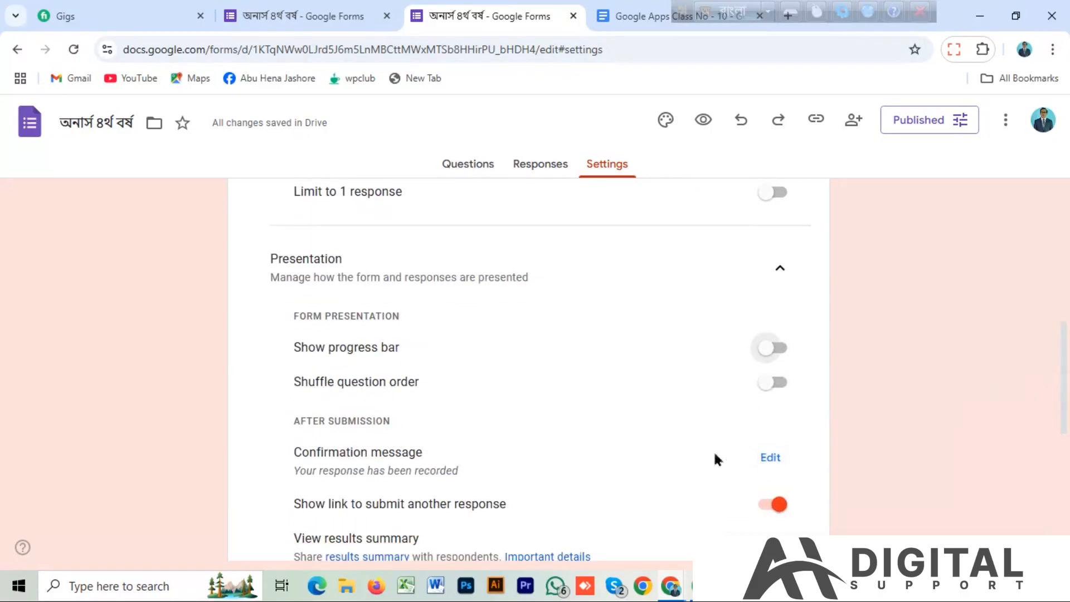
{"action": "left_click", "coordinate": [771, 457]}
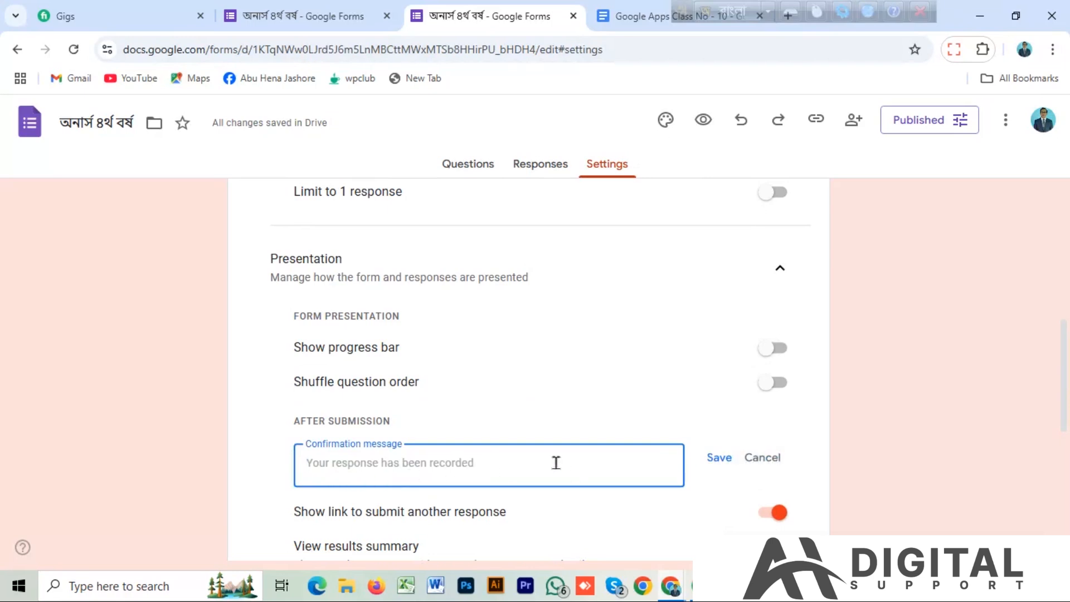
{"action": "left_click", "coordinate": [718, 458]}
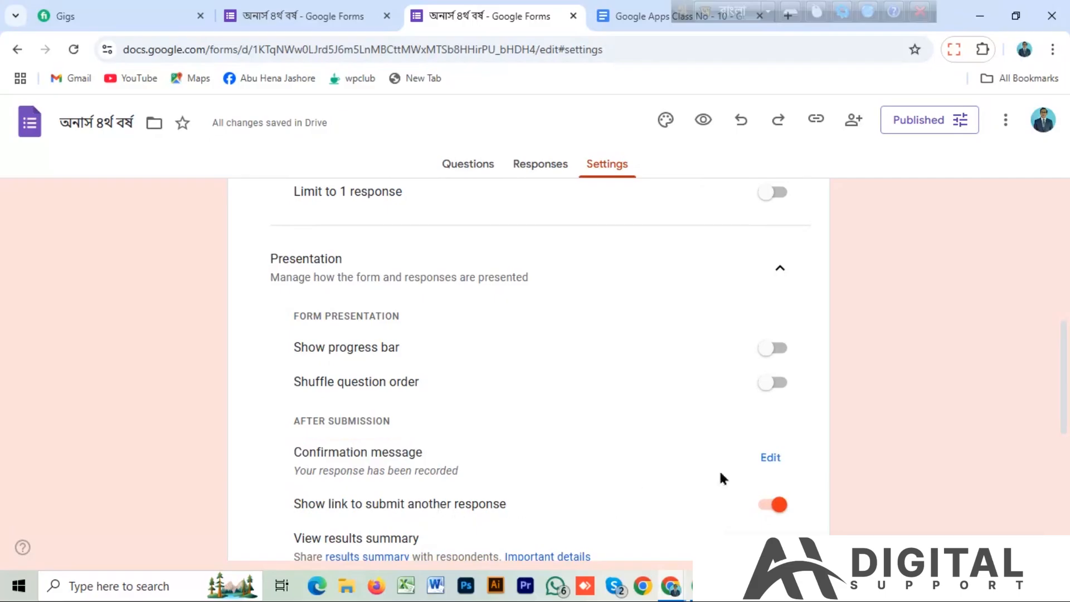
{"action": "left_click_drag", "start_coordinate": [1062, 376], "coordinate": [1054, 452]}
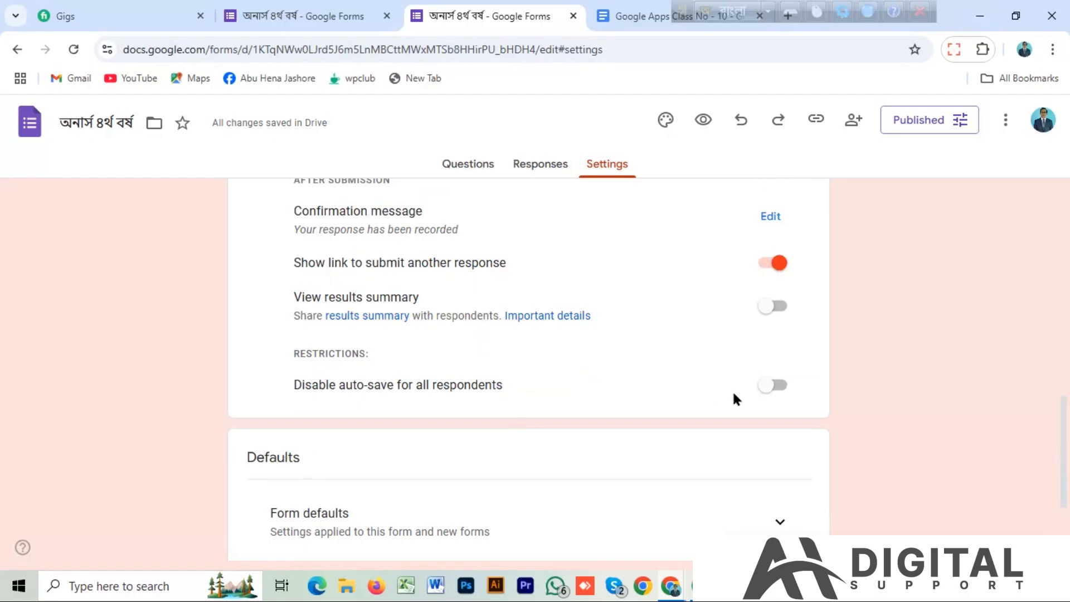
{"action": "left_click_drag", "start_coordinate": [1062, 430], "coordinate": [1024, 189]}
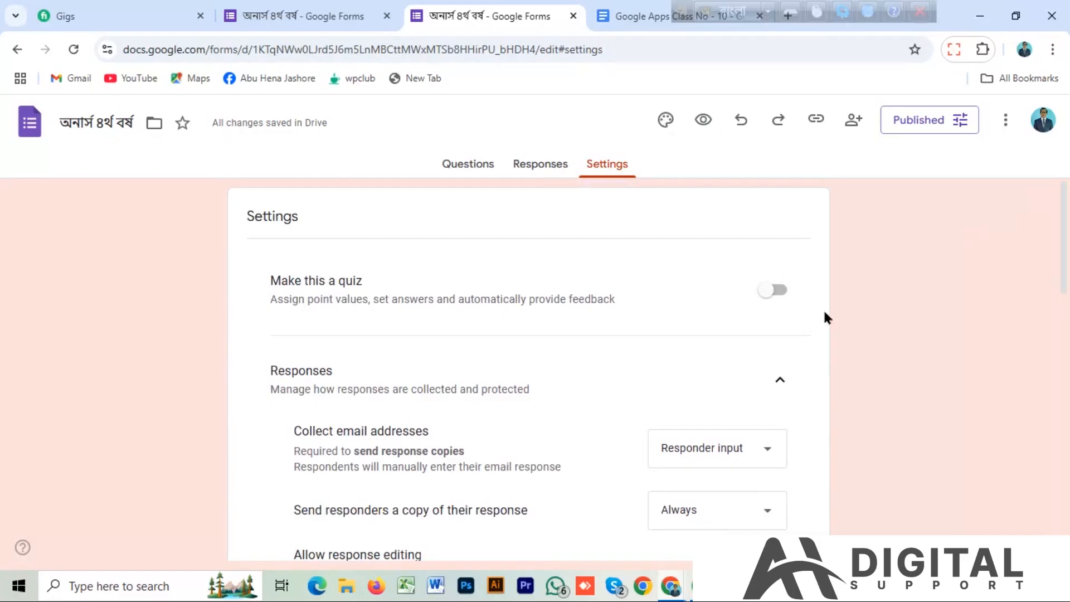